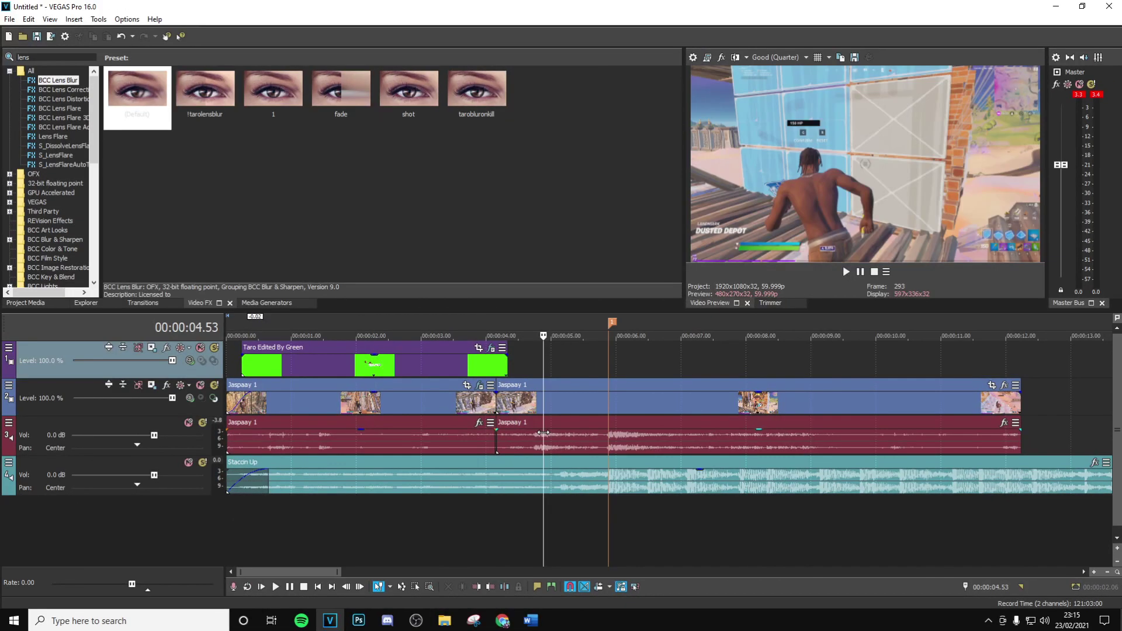
Step: Check the song's beat drop against the gameplay shot at the marker, with the playhead at 00:00:05.53
click(432, 540)
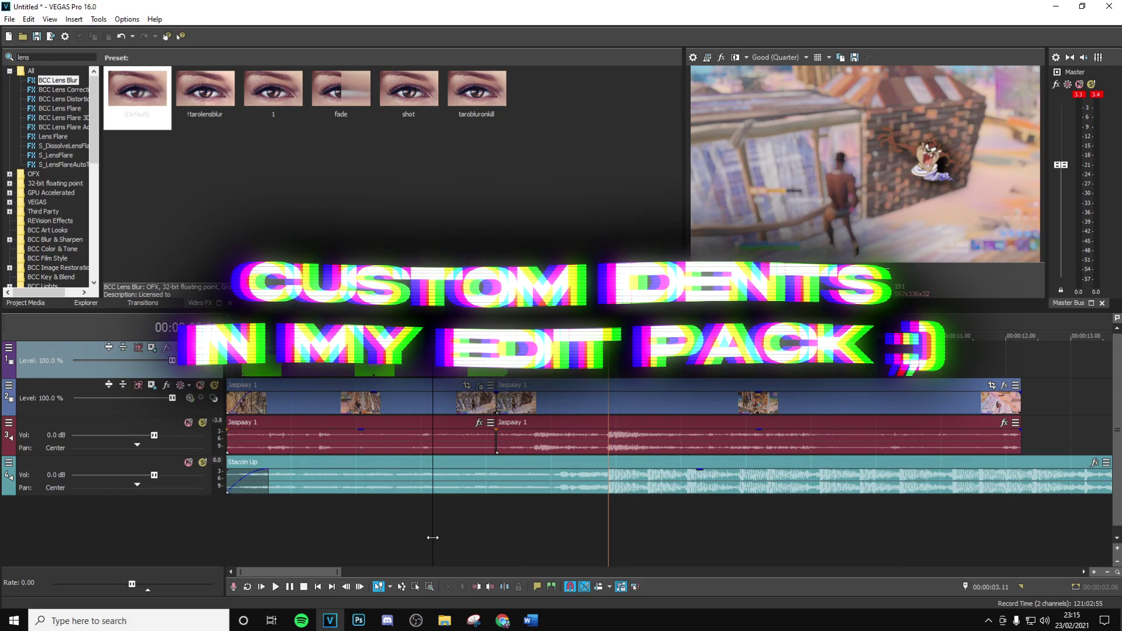
click(588, 535)
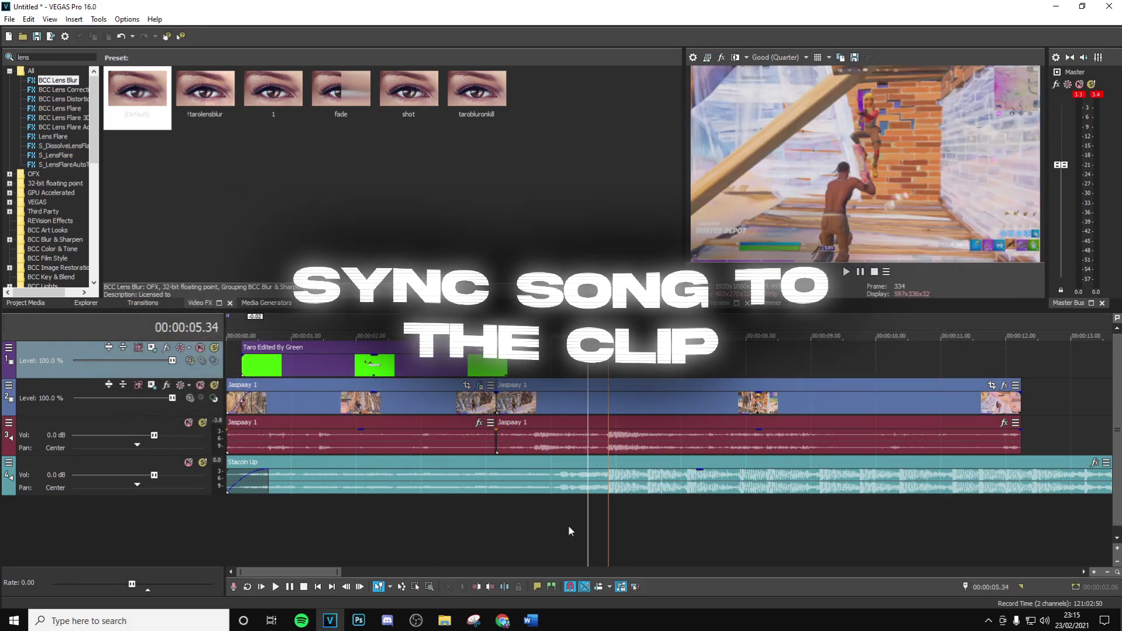
click(605, 518)
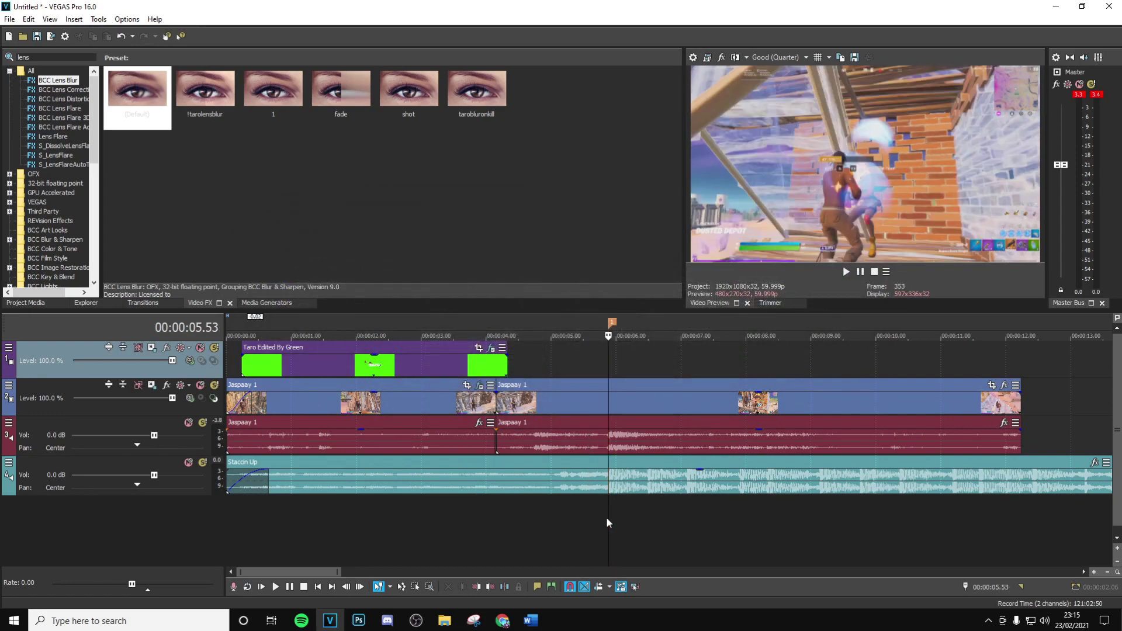
scroll(672, 485, up, 6)
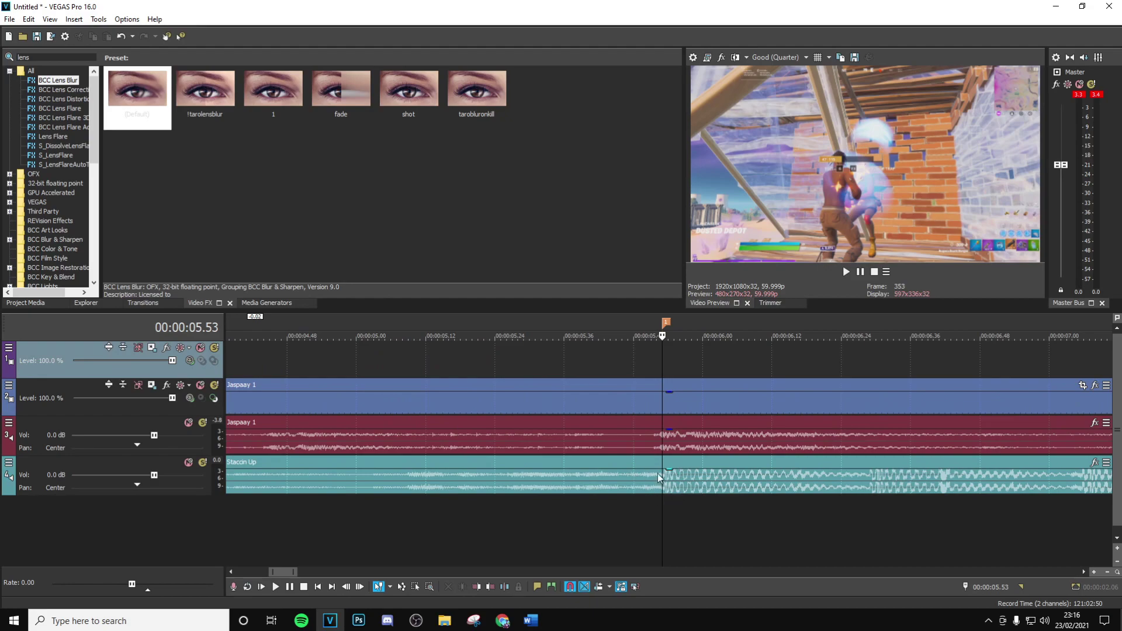
scroll(657, 474, down, 4)
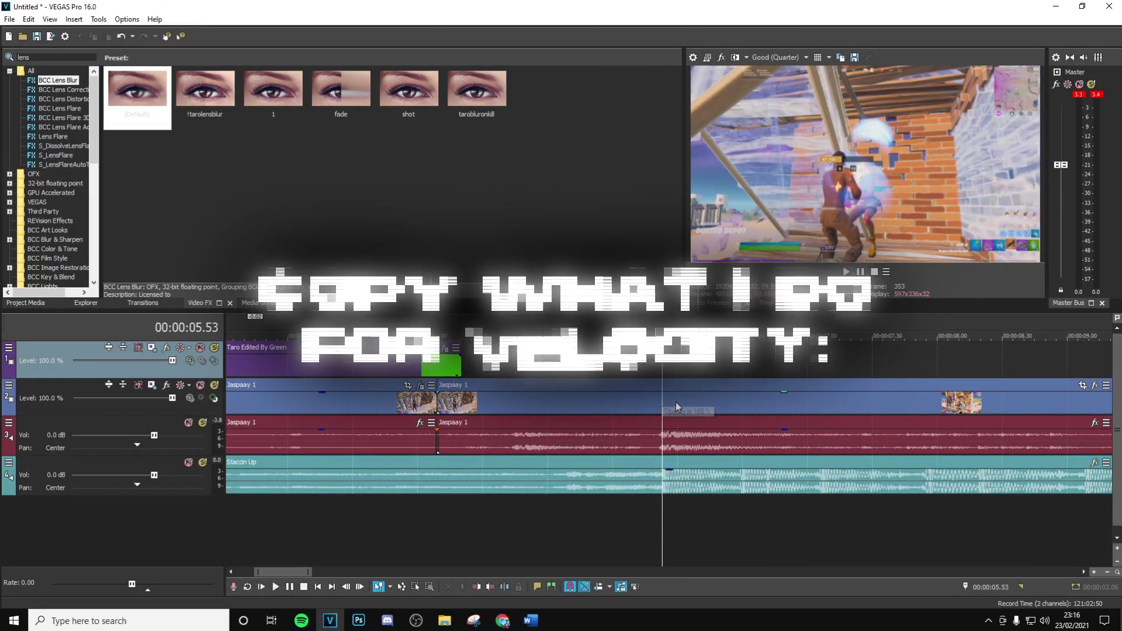
Step: Insert a velocity envelope on the Jaspaay 1 video clip that runs across the marker
right_click(675, 403)
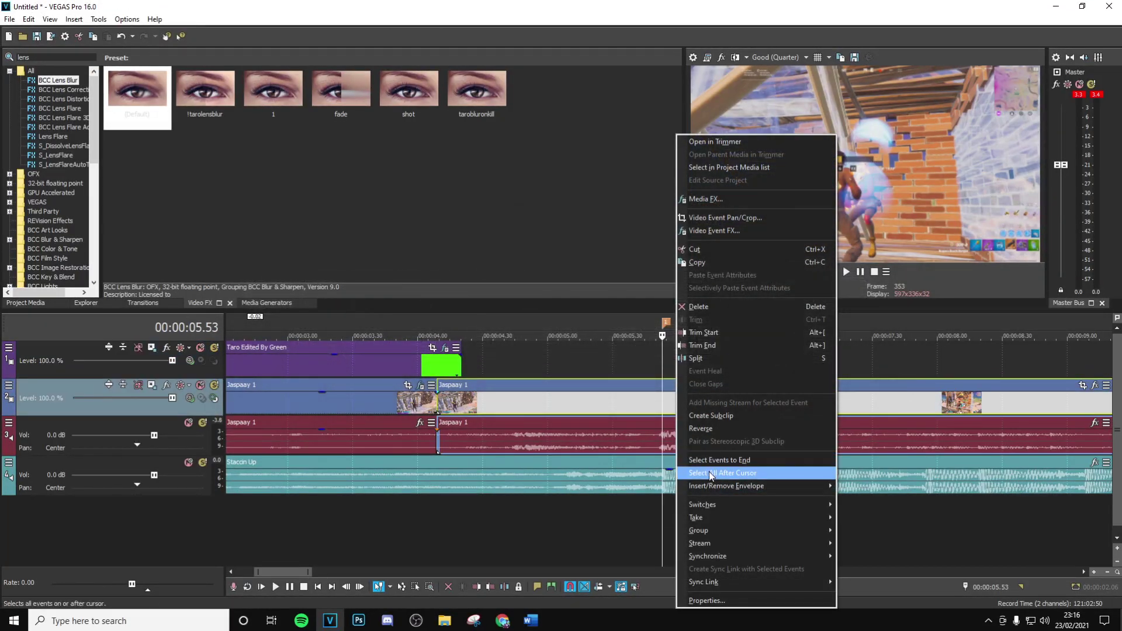
mouse_move(775, 486)
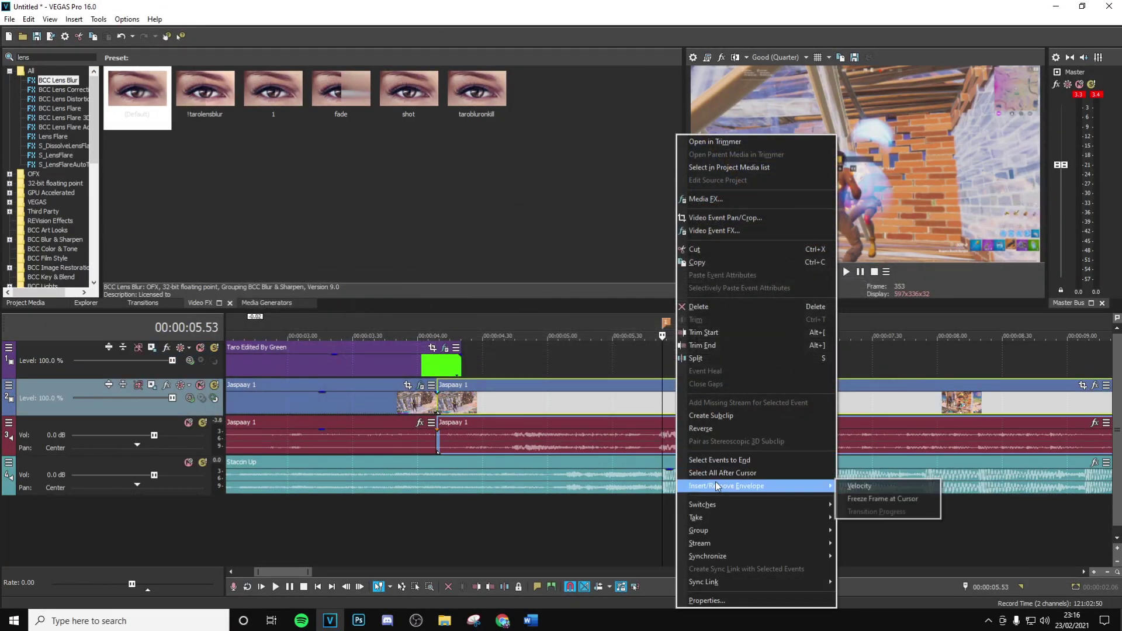
click(858, 486)
Step: Add a point to the velocity envelope at the marker and set it to 300% forward velocity
scroll(666, 421, up, 8)
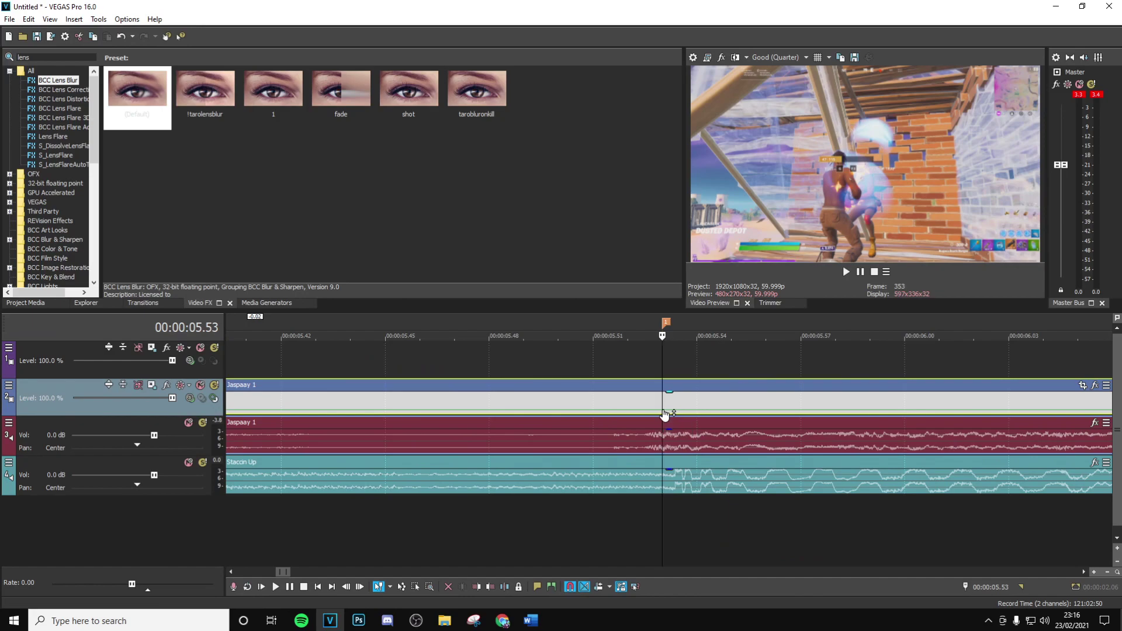
double_click(663, 410)
scroll(663, 410, up, 8)
drag(663, 411, 673, 409)
right_click(675, 409)
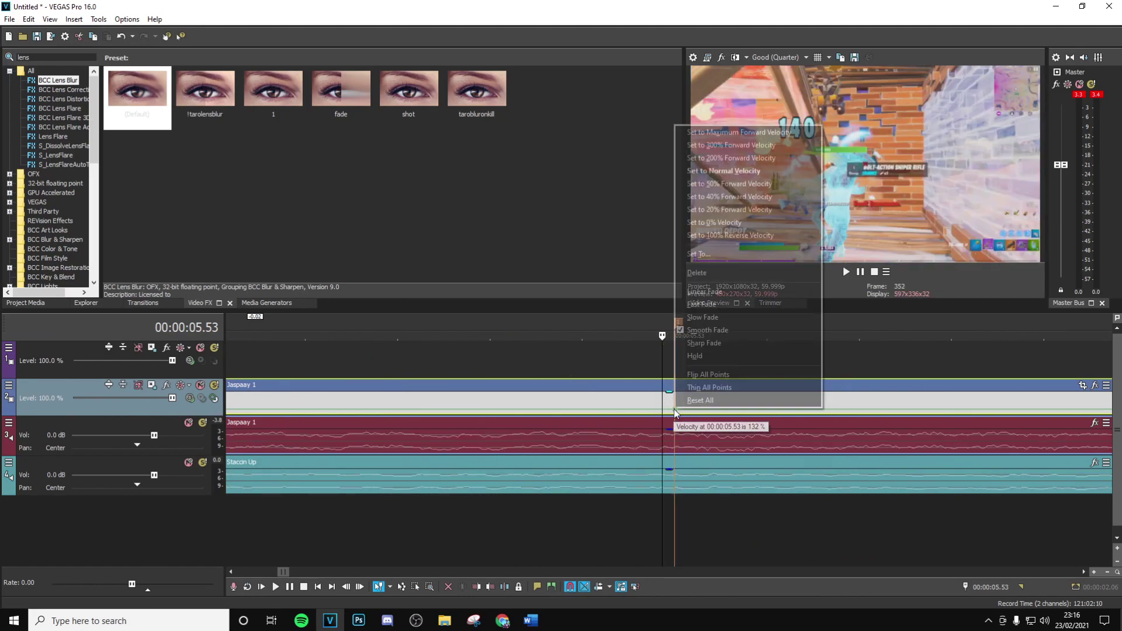
click(714, 146)
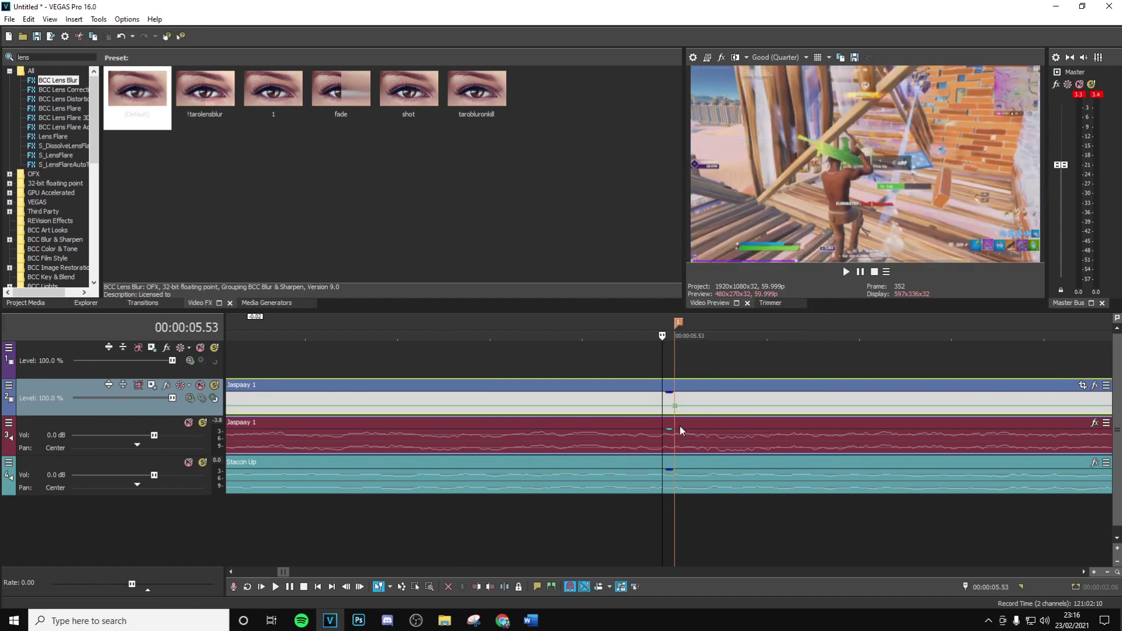
Step: Add a velocity point at 00:00:05.47, ahead of the marker, and lower its speed so the clip ramps up to the marker
click(673, 383)
key(Left)
key(Left)
key(Left)
key(Left)
key(Left)
key(Left)
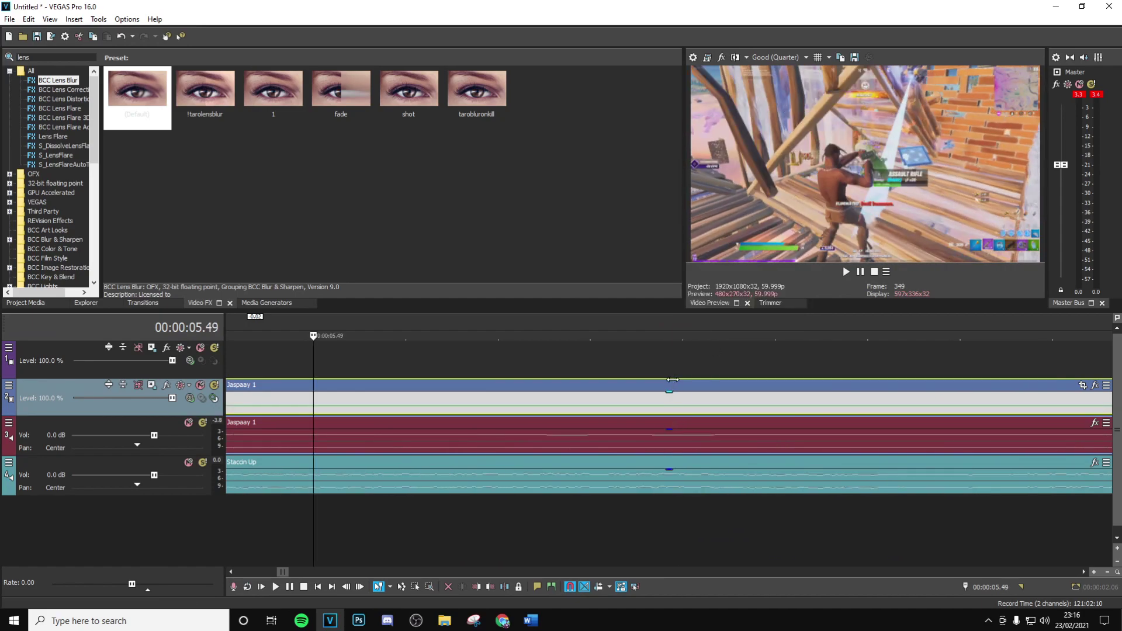
right_click(314, 411)
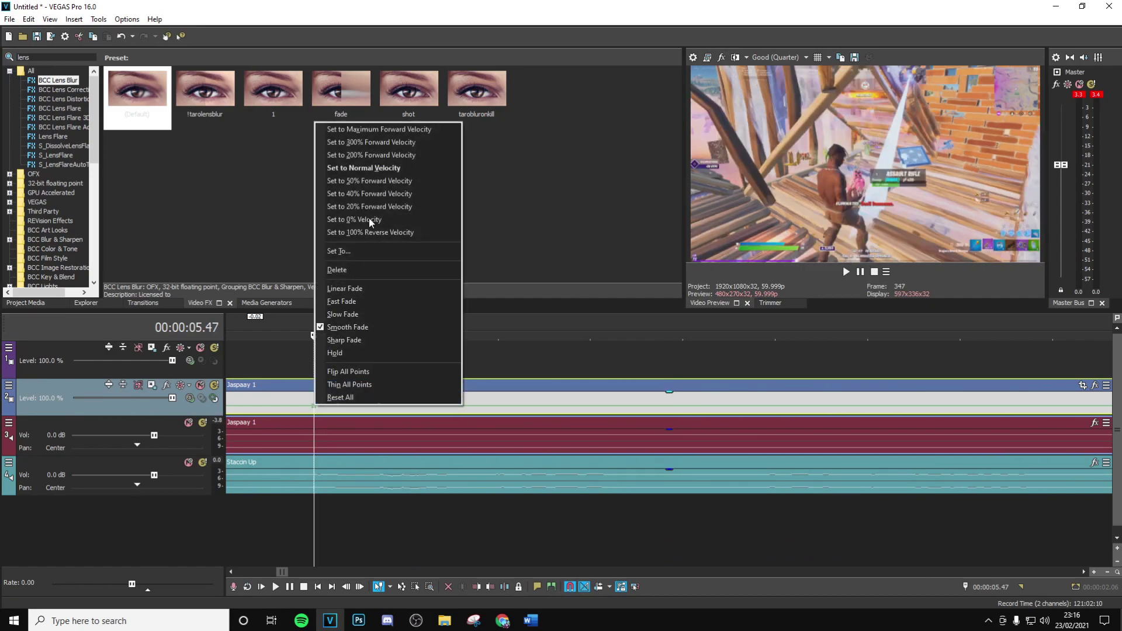
click(370, 178)
Step: Add a velocity point at 00:00:05.54, just after the marker, and lower its speed so the clip slows down abruptly
scroll(825, 402, up, 5)
scroll(823, 399, down, 3)
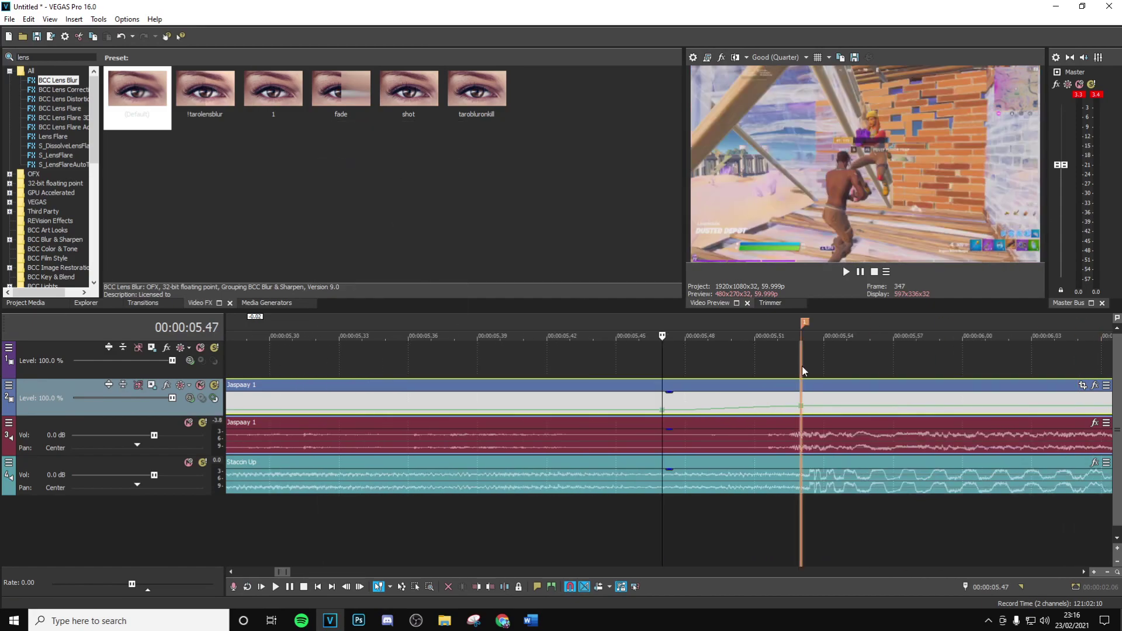
click(802, 366)
key(Right)
scroll(651, 413, up, 4)
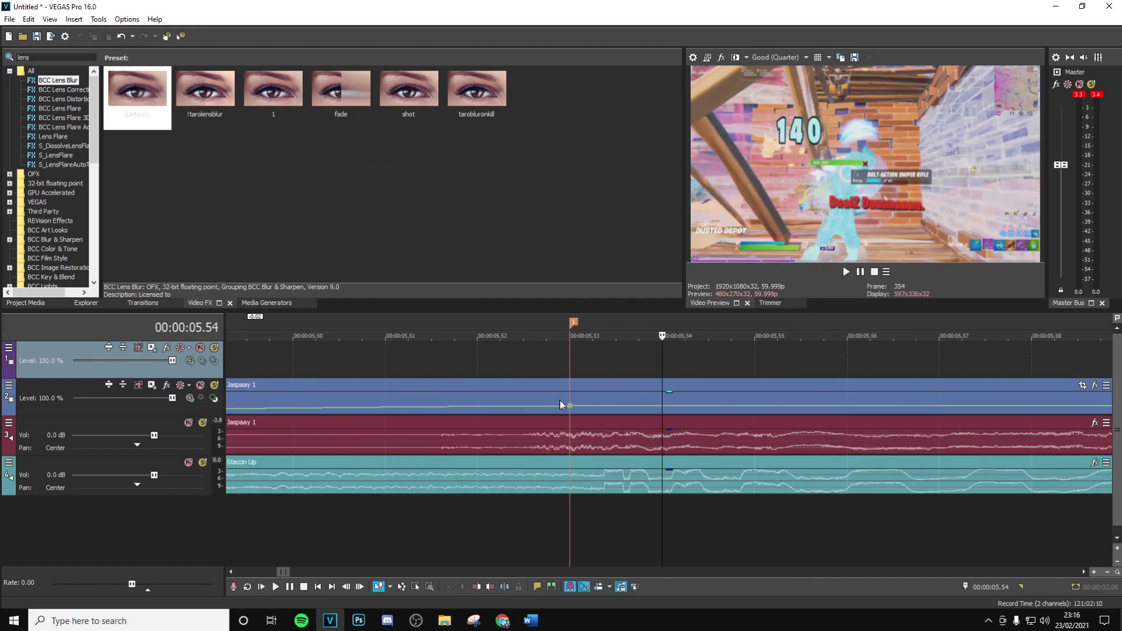
double_click(638, 411)
right_click(638, 411)
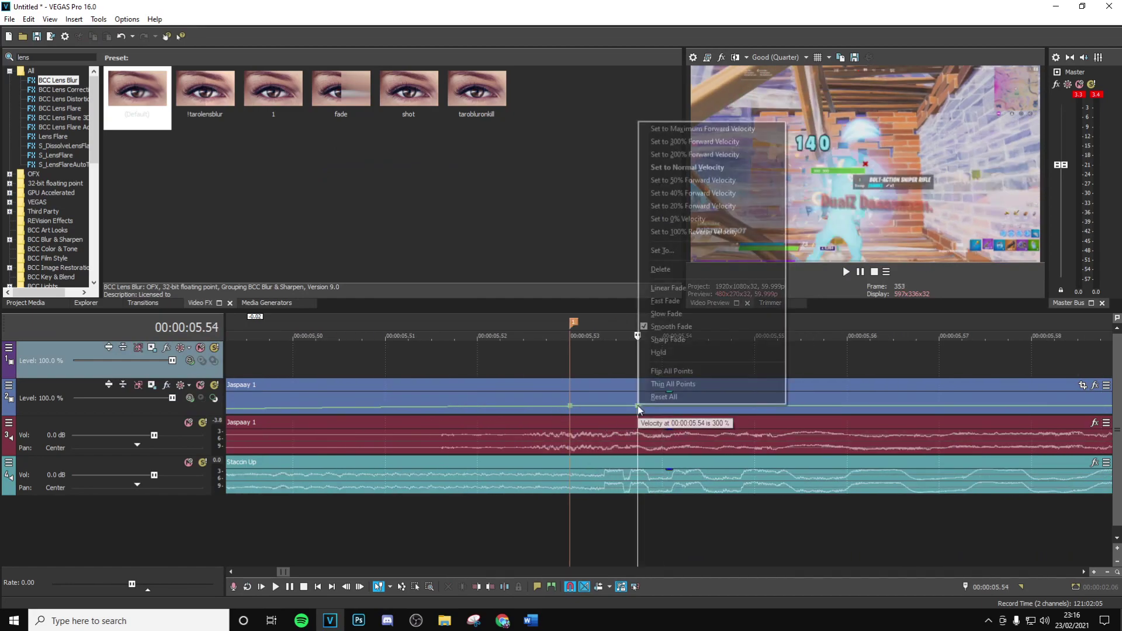
click(679, 172)
scroll(599, 429, down, 2)
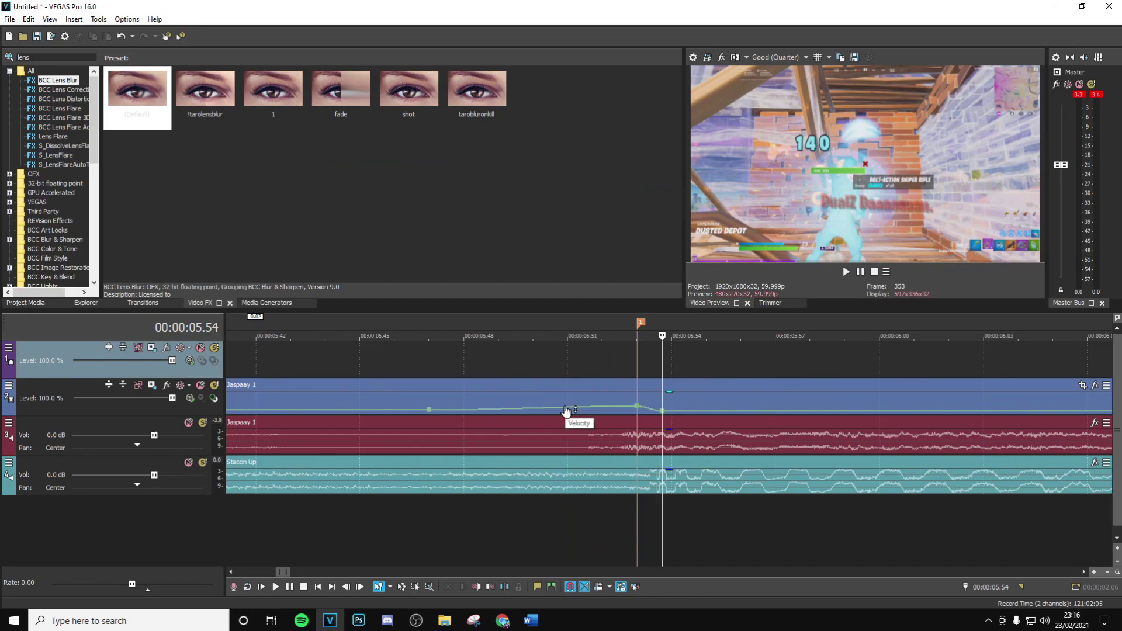
Step: Change the fade curve of the velocity ramp leading into the marker and play back the section around it
right_click(566, 410)
click(599, 447)
scroll(546, 396, down, 1)
drag(425, 403, 828, 408)
key(space)
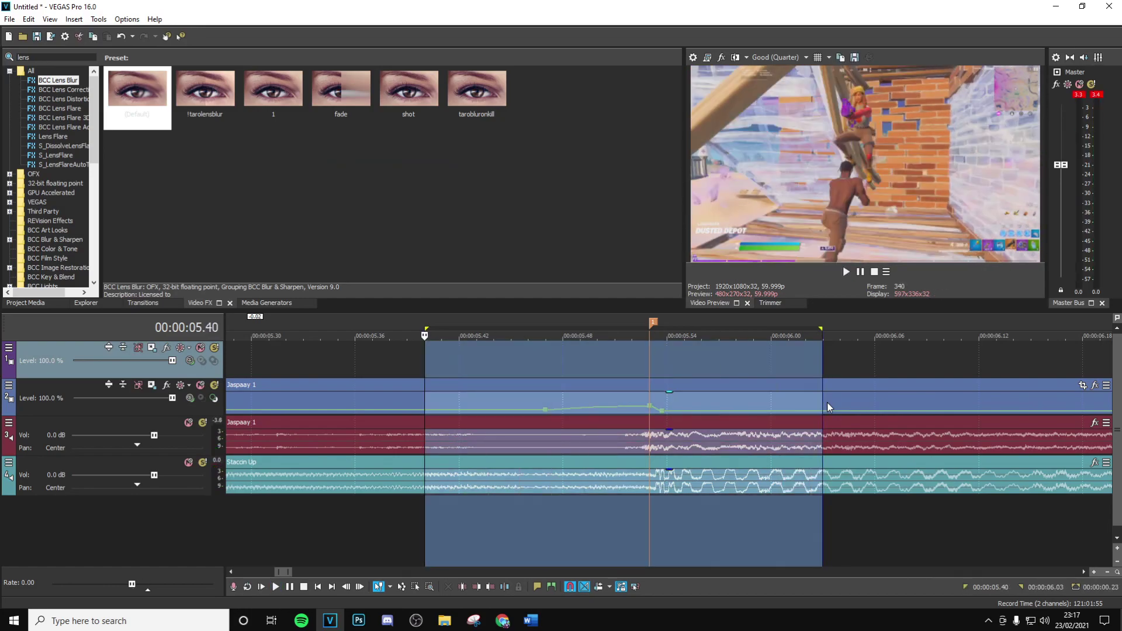
key(space)
click(563, 369)
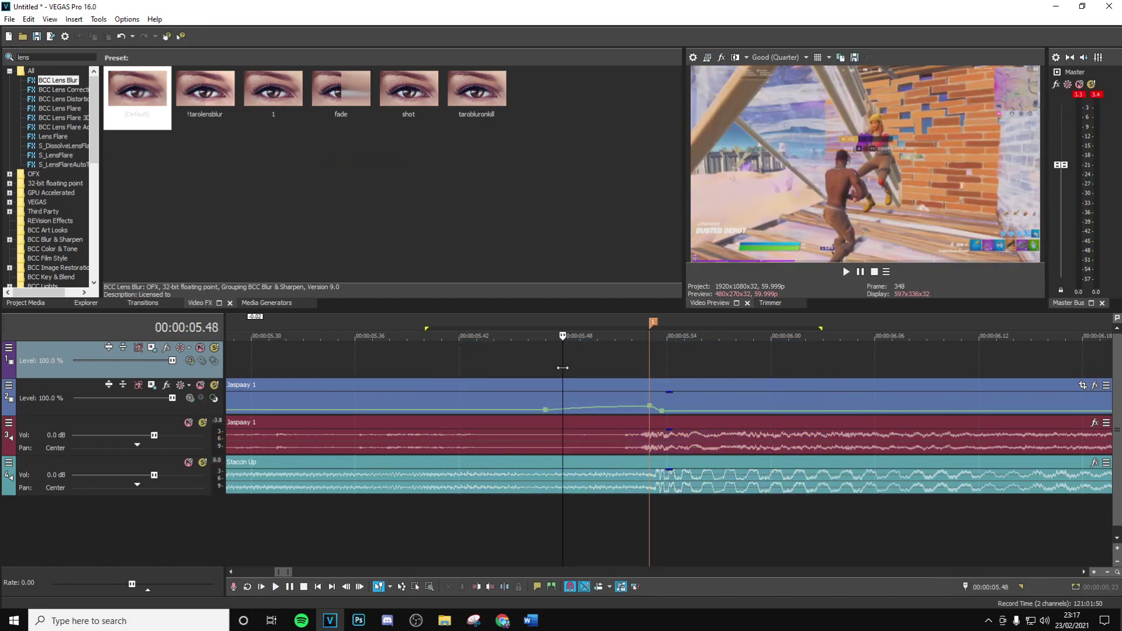
key(space)
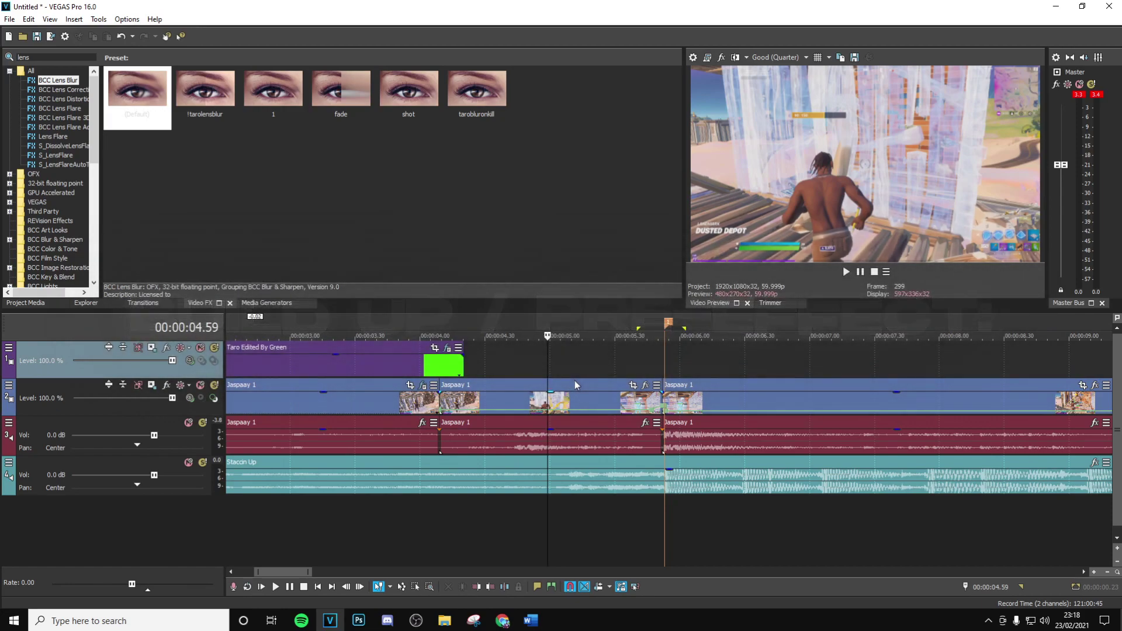
Step: Split the Jaspaay 1 clip at 00:00:05.22, 30 frames before the cut at the marker
click(664, 362)
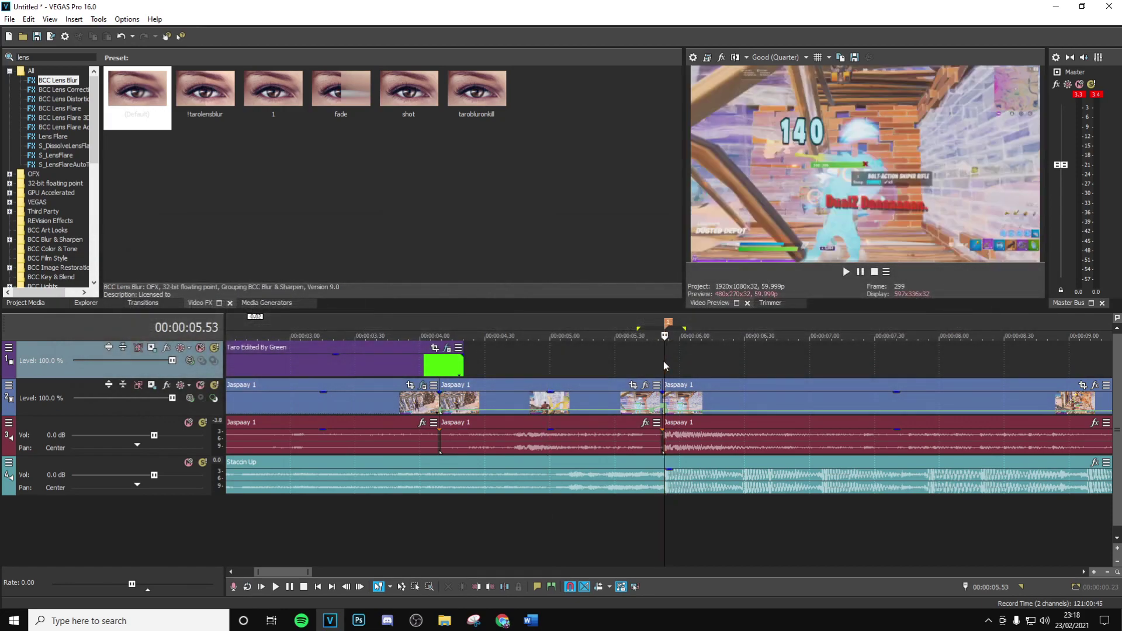
click(661, 366)
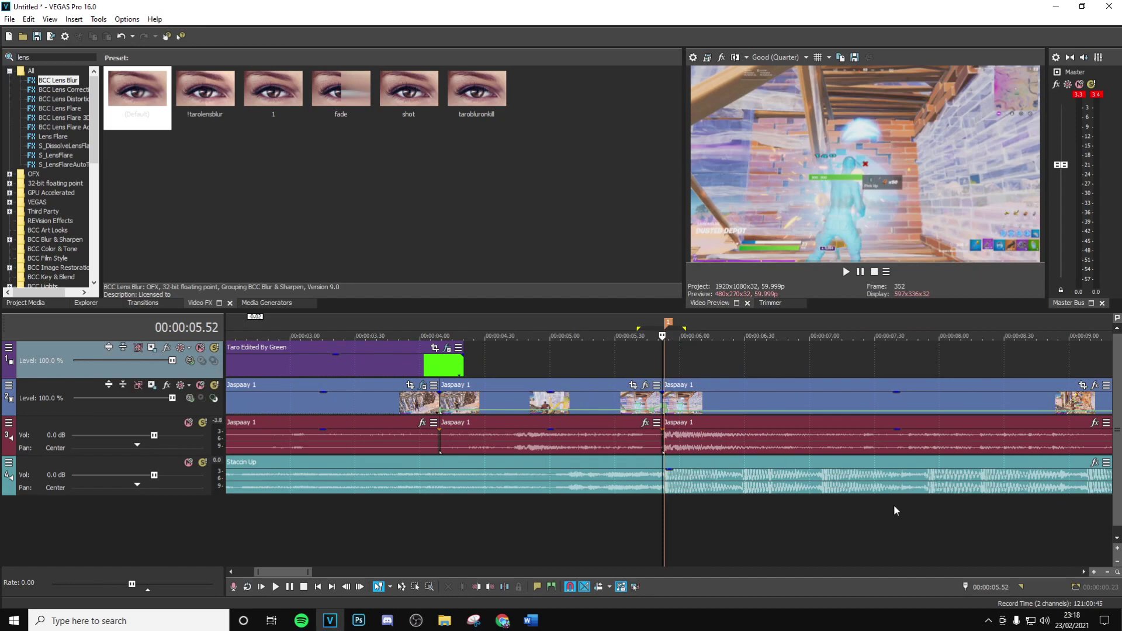
double_click(999, 588)
text(-30)
key(Return)
right_click(612, 397)
click(631, 358)
scroll(648, 402, up, 3)
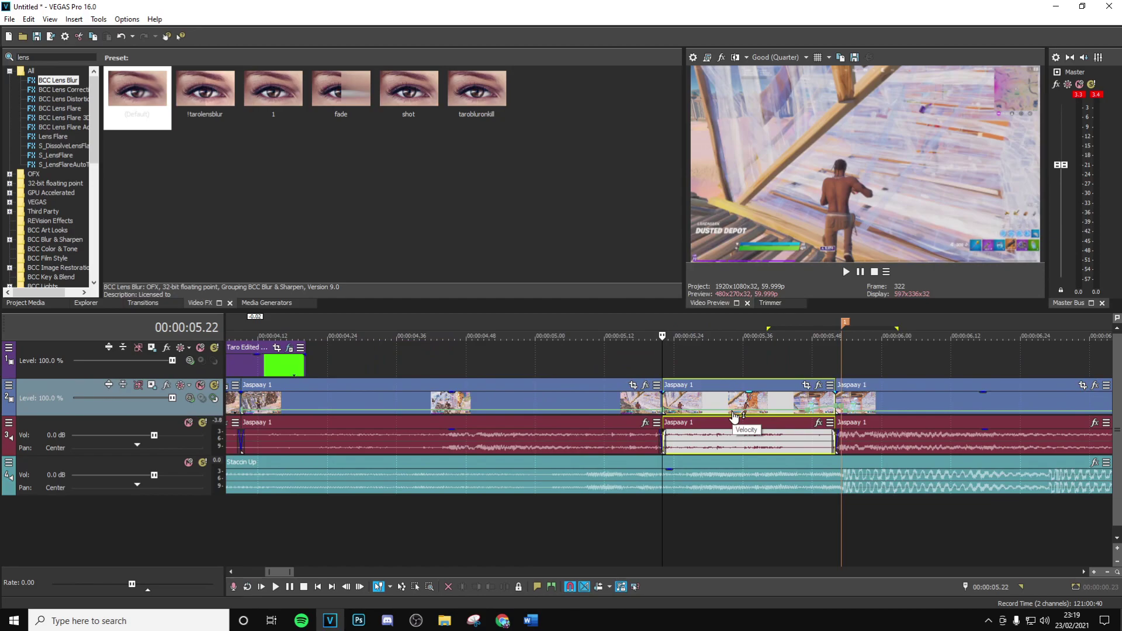
Step: Copy the short video segment before the marker onto the track above, aligned with the original
click(707, 365)
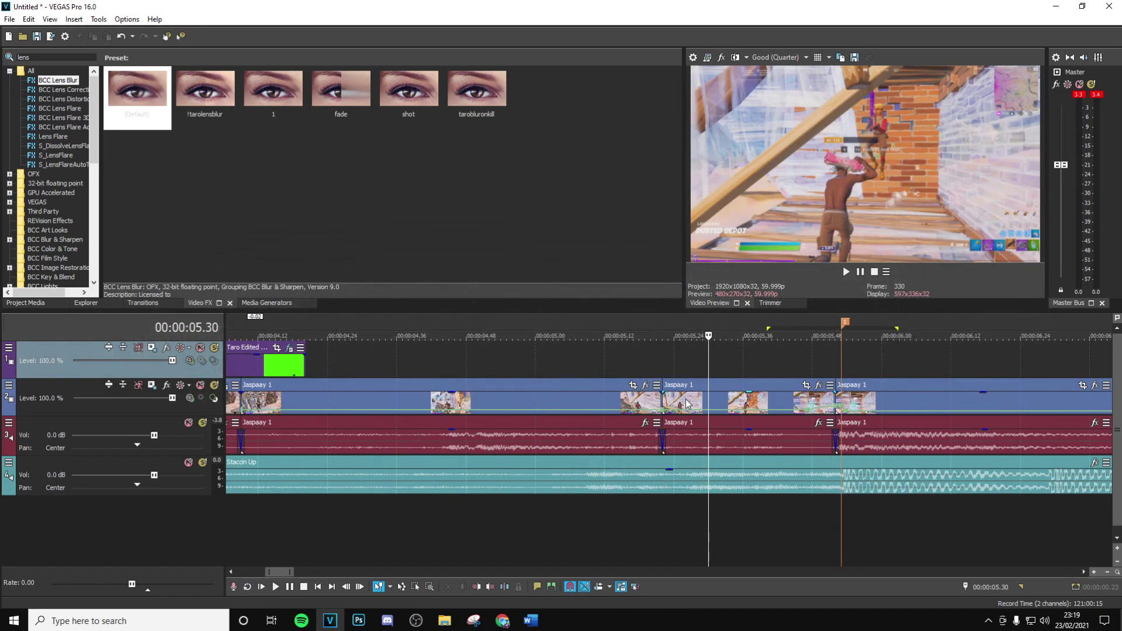
click(687, 403)
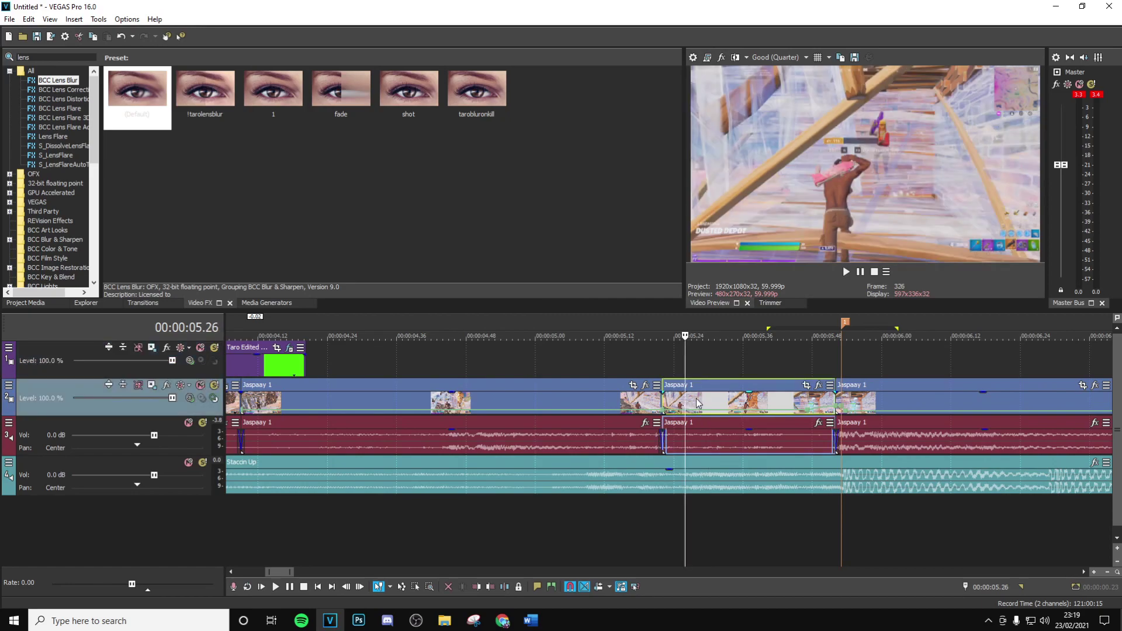
drag(697, 404, 707, 374)
click(706, 374)
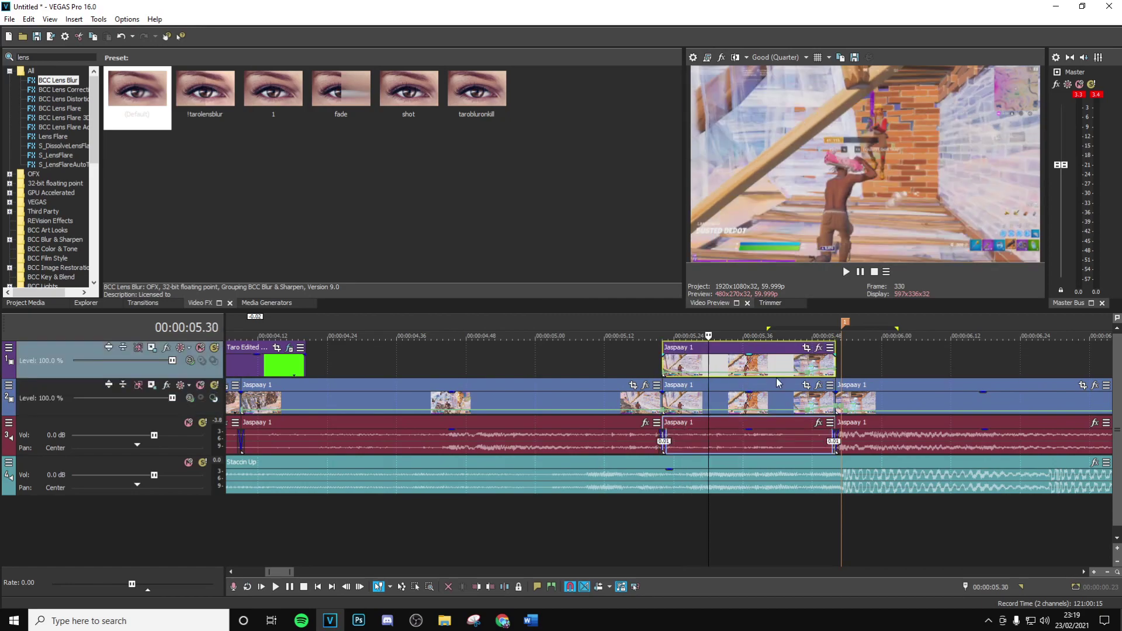
Step: Add a 5-frame fade at the start of the segment and its copy above, extending the preceding clip into it
drag(664, 355, 683, 398)
click(641, 402)
click(725, 359)
click(789, 351)
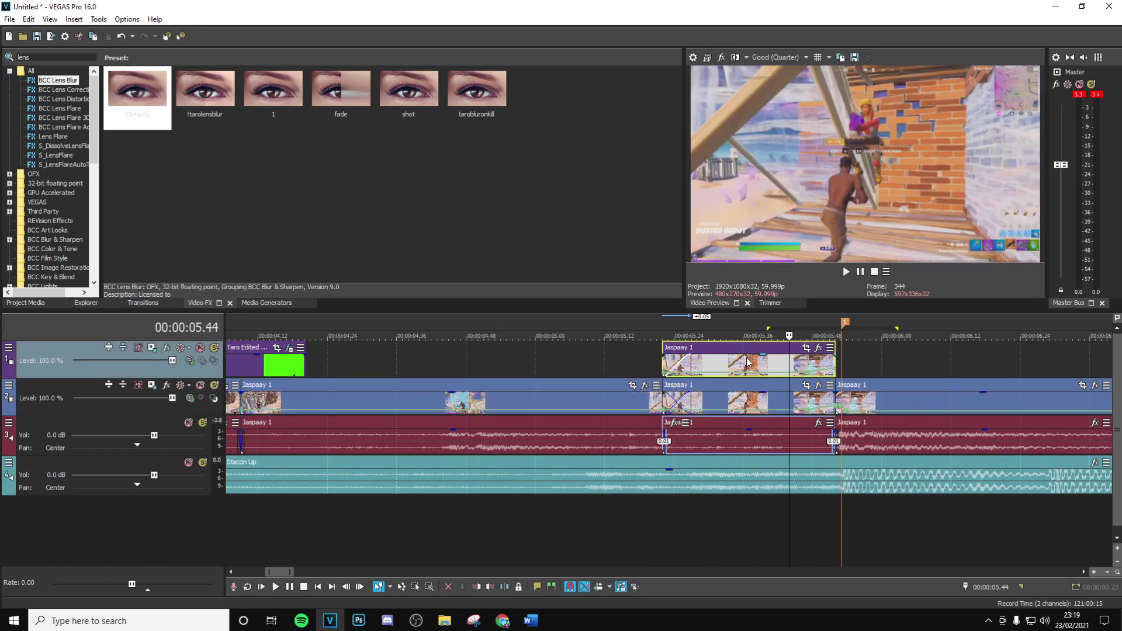
Step: Enable the pan/crop mask on the upper copy and draw a narrow oval mask over the character's body at its first frame
click(743, 350)
click(806, 349)
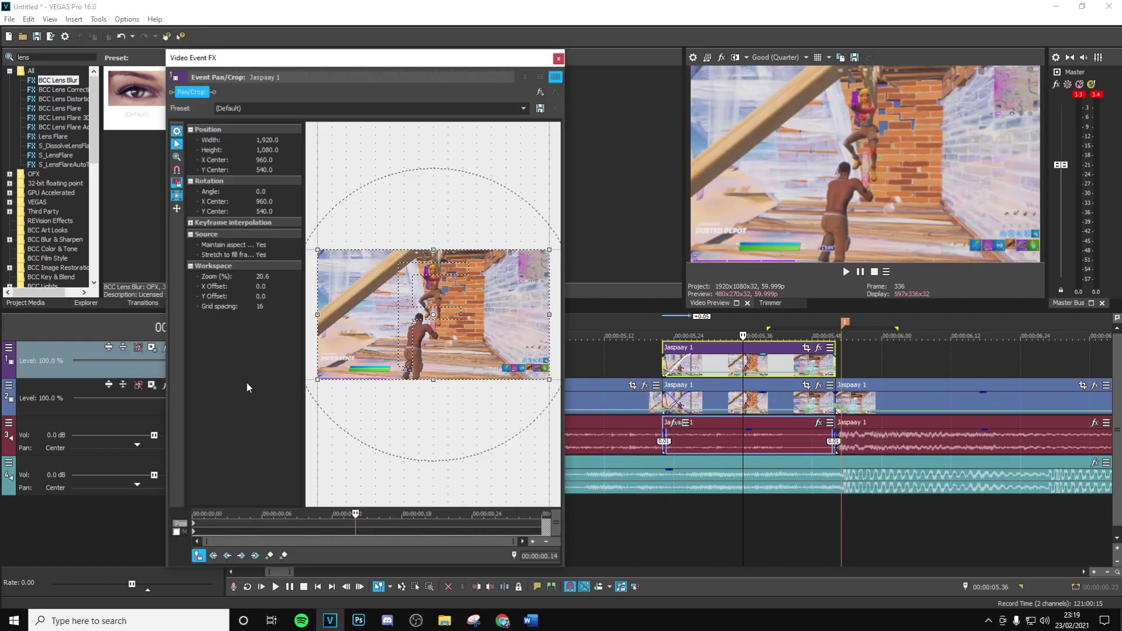
click(177, 533)
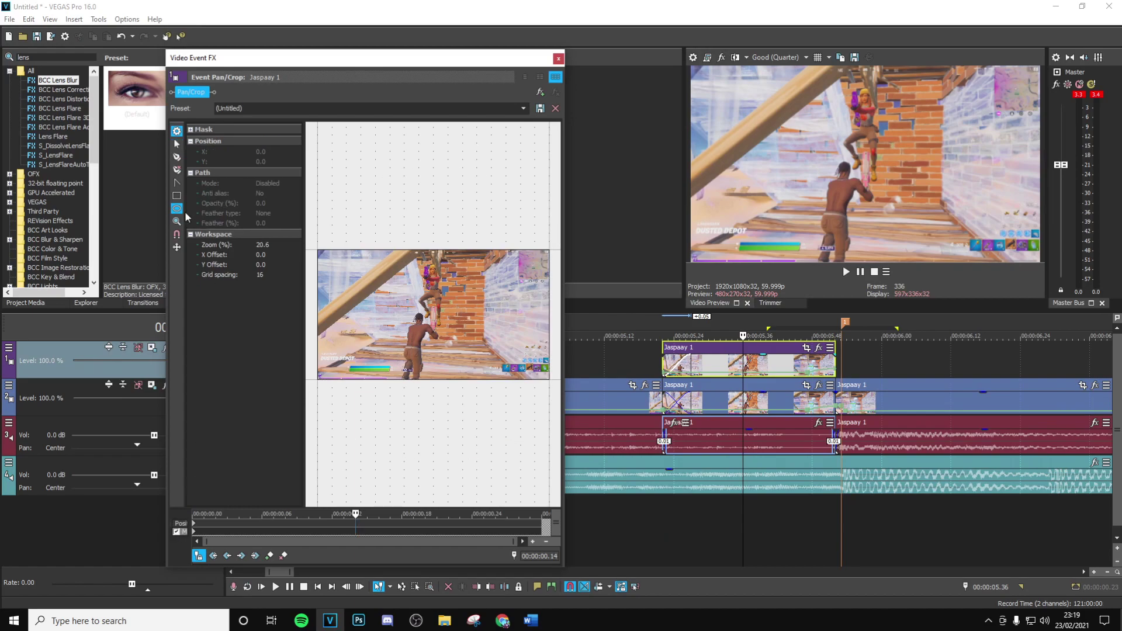
drag(356, 514, 186, 504)
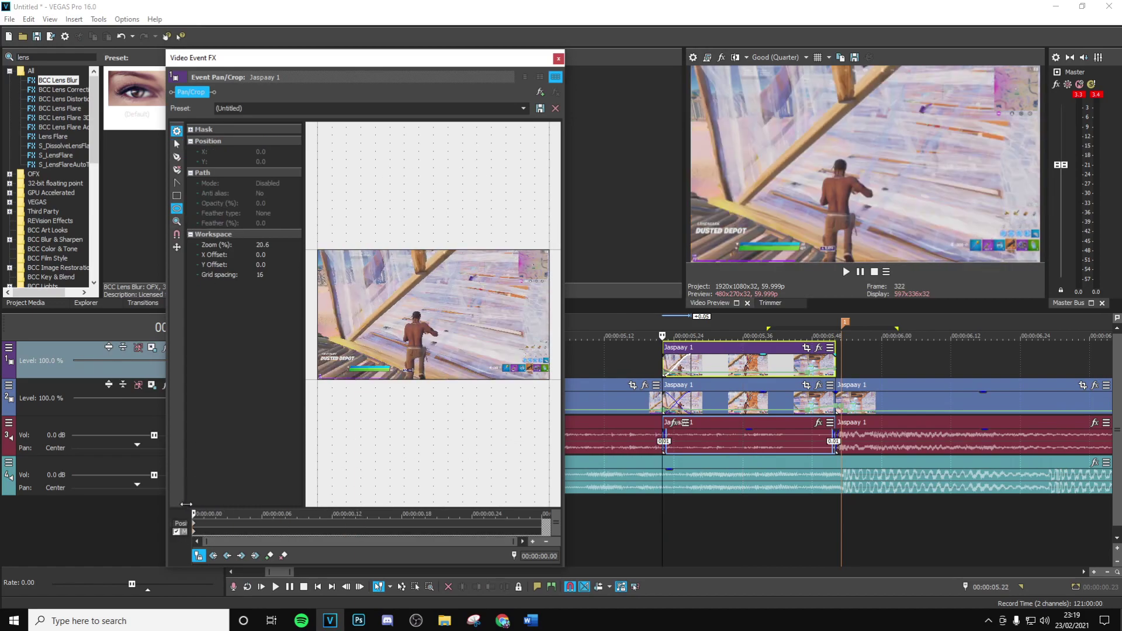
scroll(414, 320, up, 4)
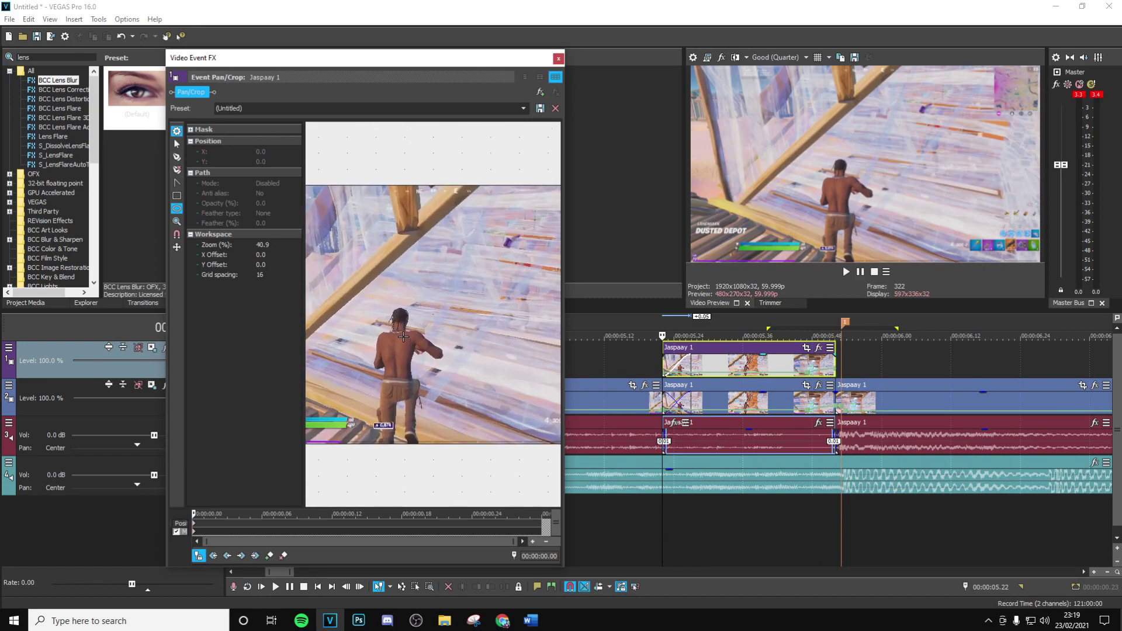
drag(392, 317, 406, 416)
drag(409, 435, 407, 433)
drag(403, 396, 402, 395)
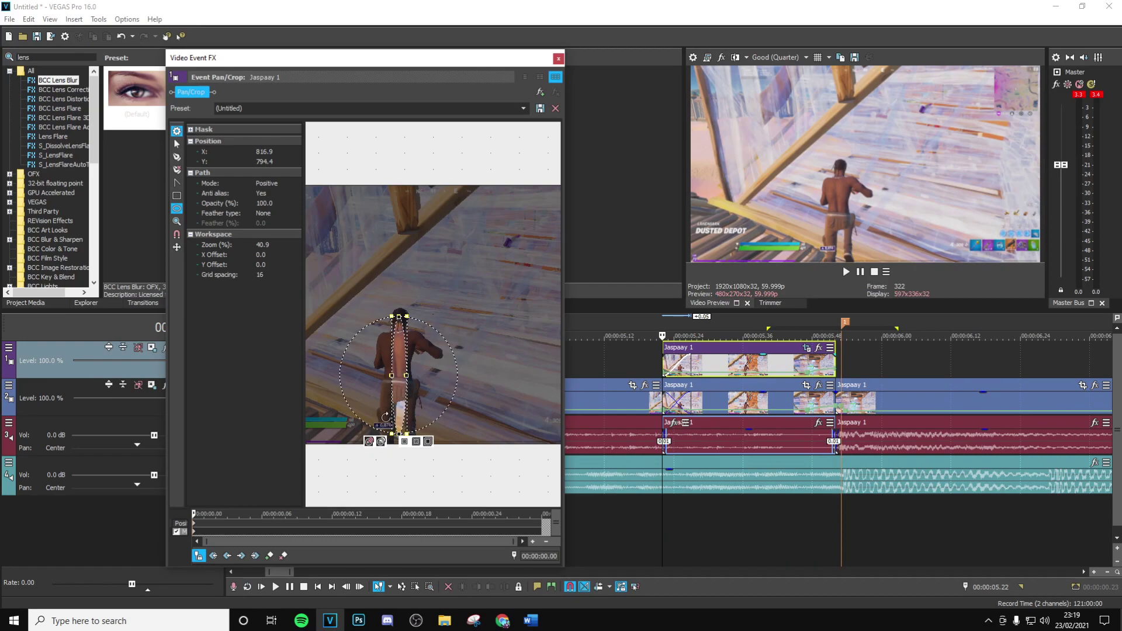
Step: Set the mask's feather type to Out with 15% feather and close the event settings
click(264, 214)
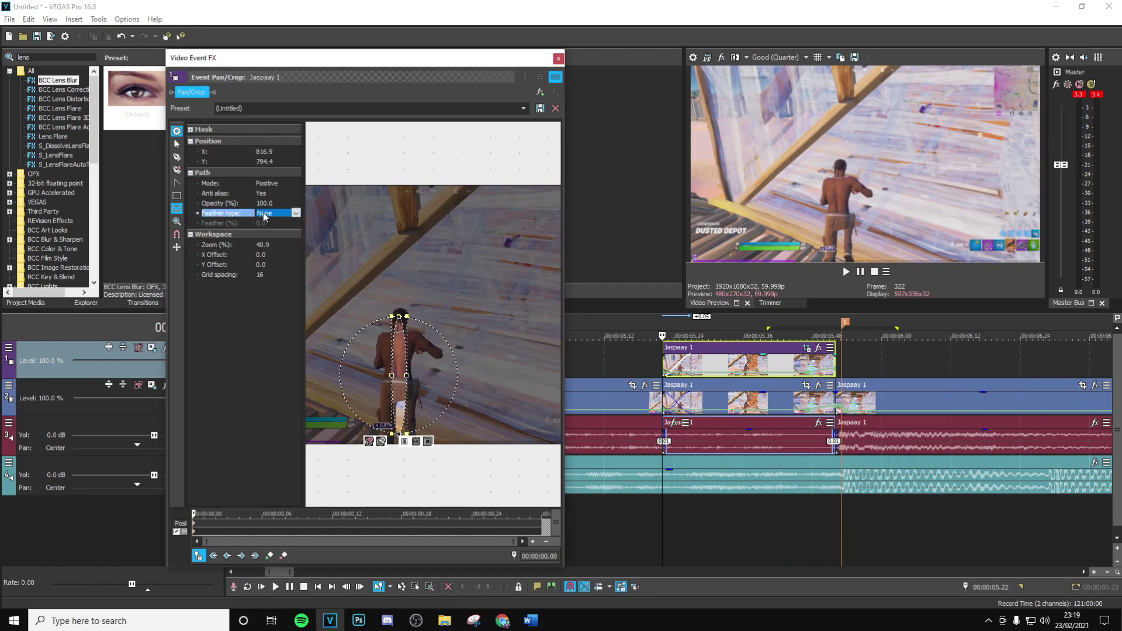
click(266, 214)
click(264, 228)
click(266, 224)
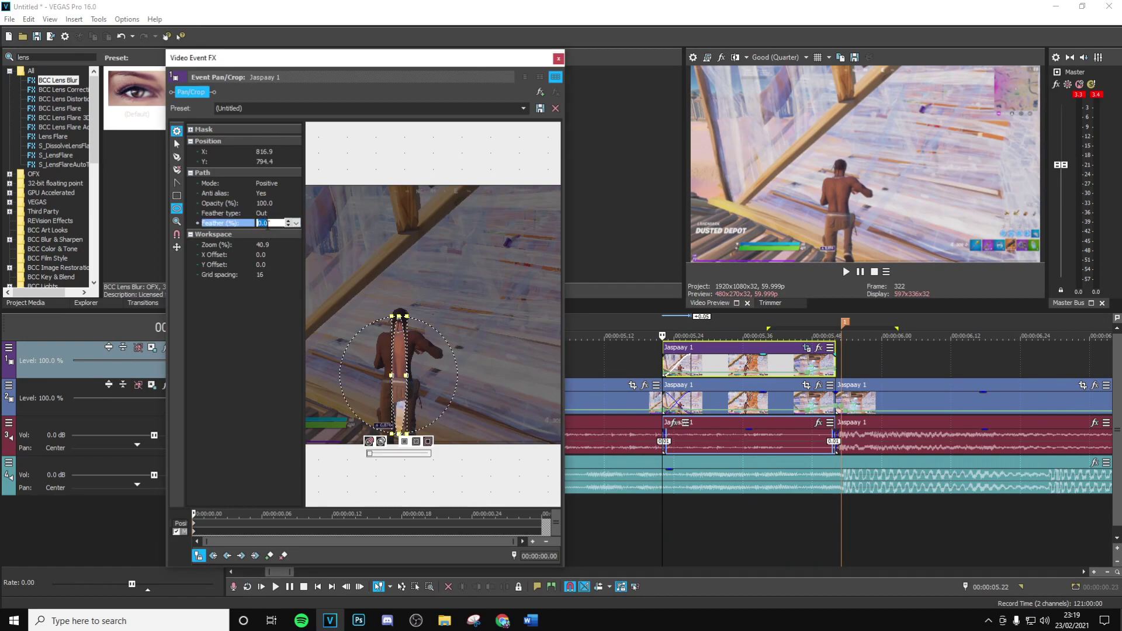
key(Return)
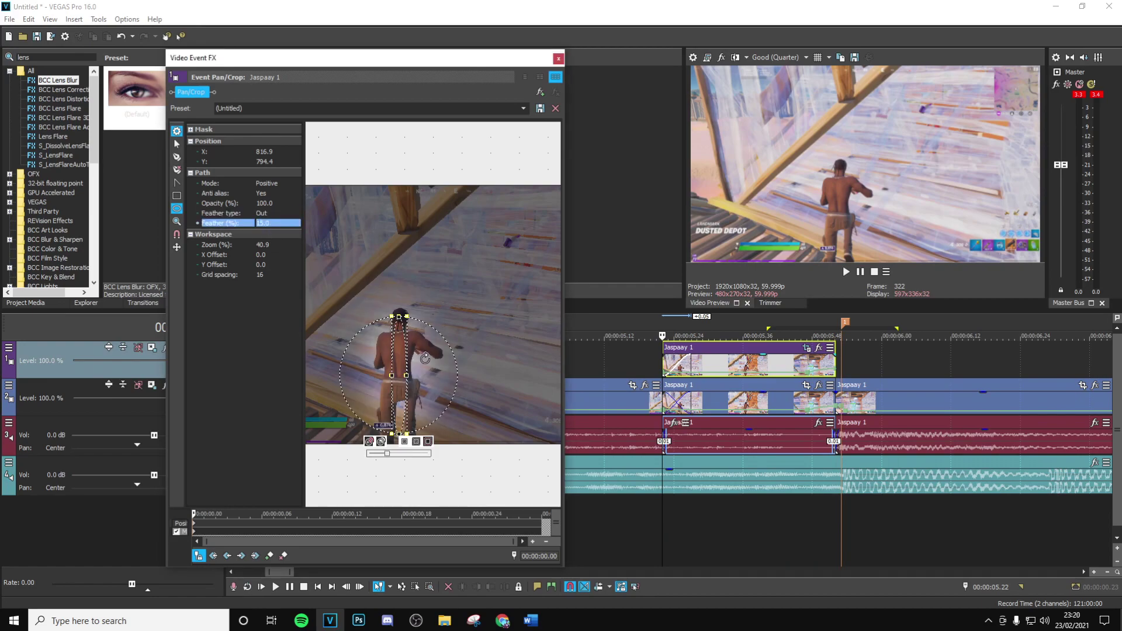
click(558, 59)
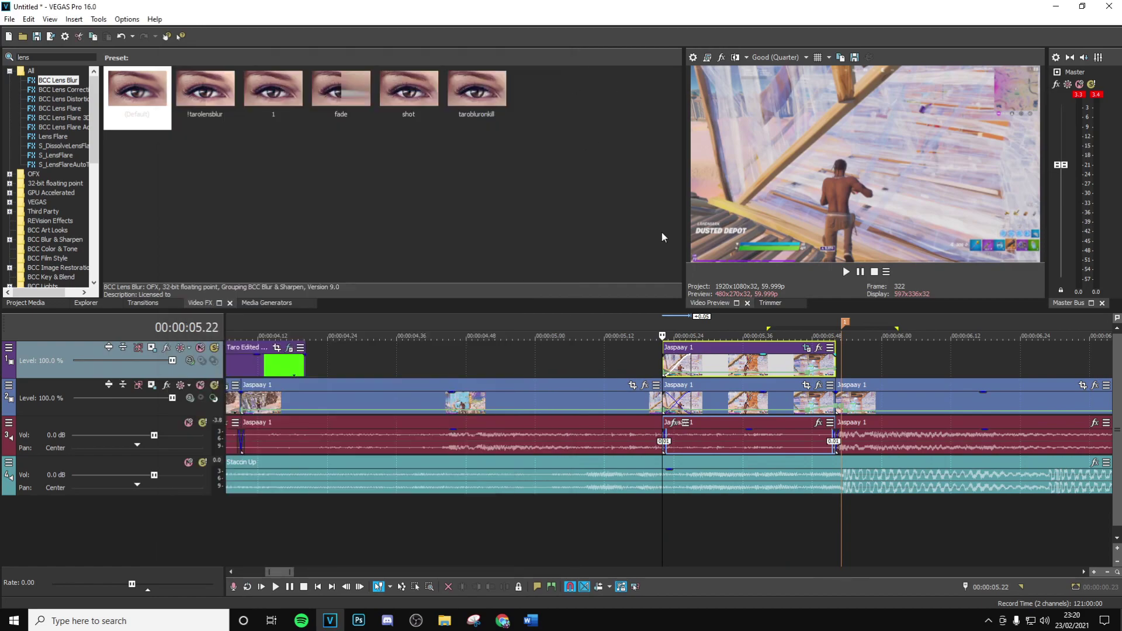
Step: Play back the masked segment and check its frames up to the marker
click(766, 392)
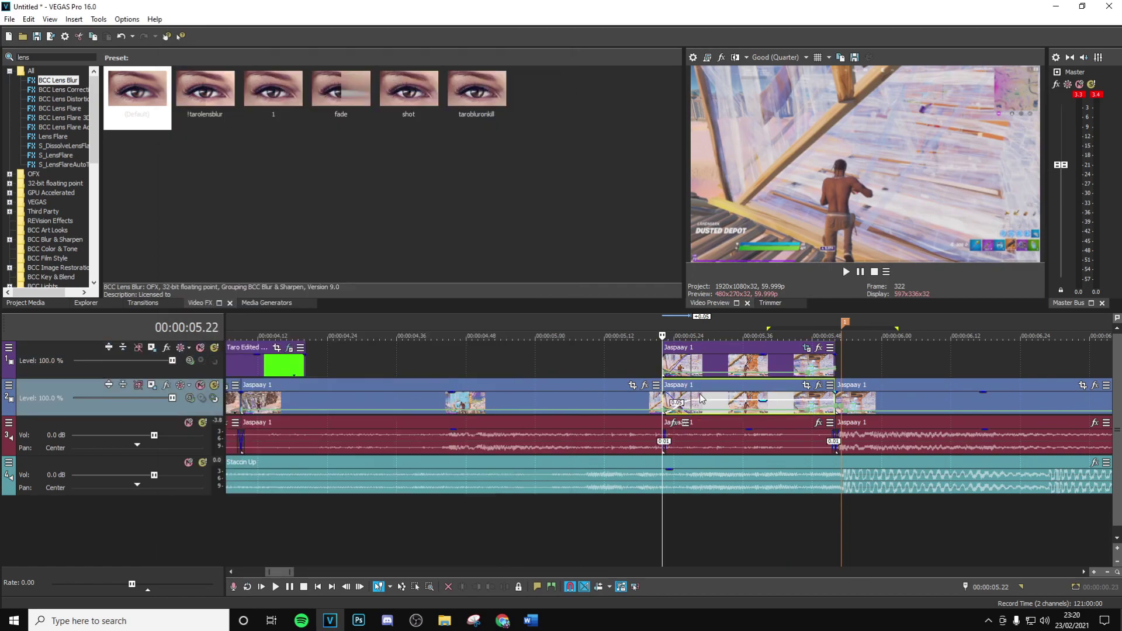
key(space)
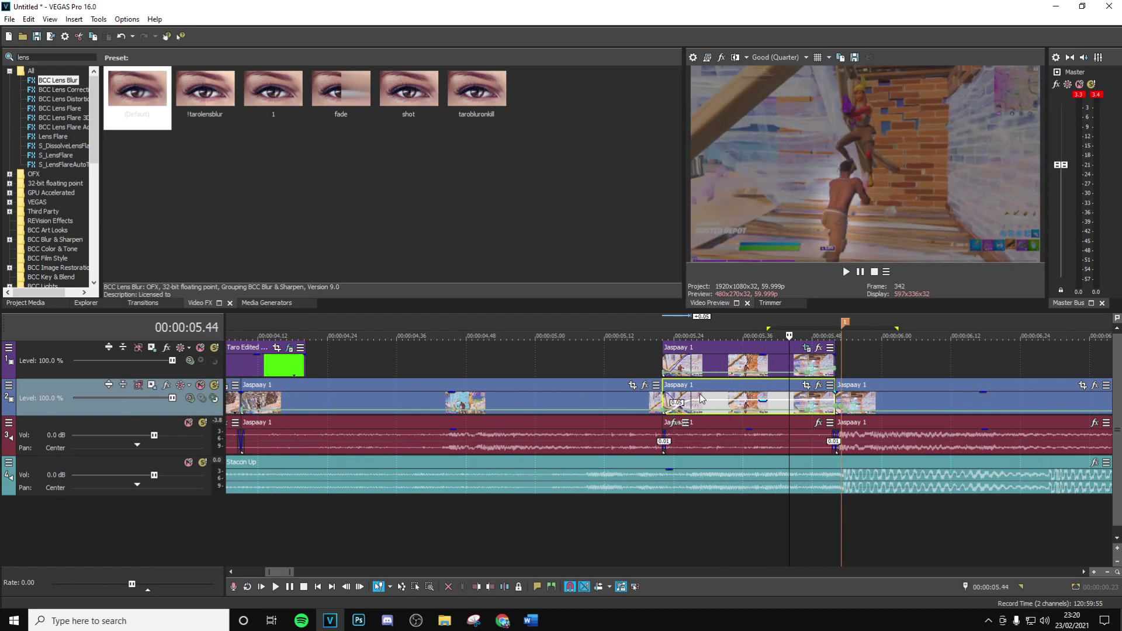
key(Right)
key(Right)
key(Right)
key(Right)
key(Right)
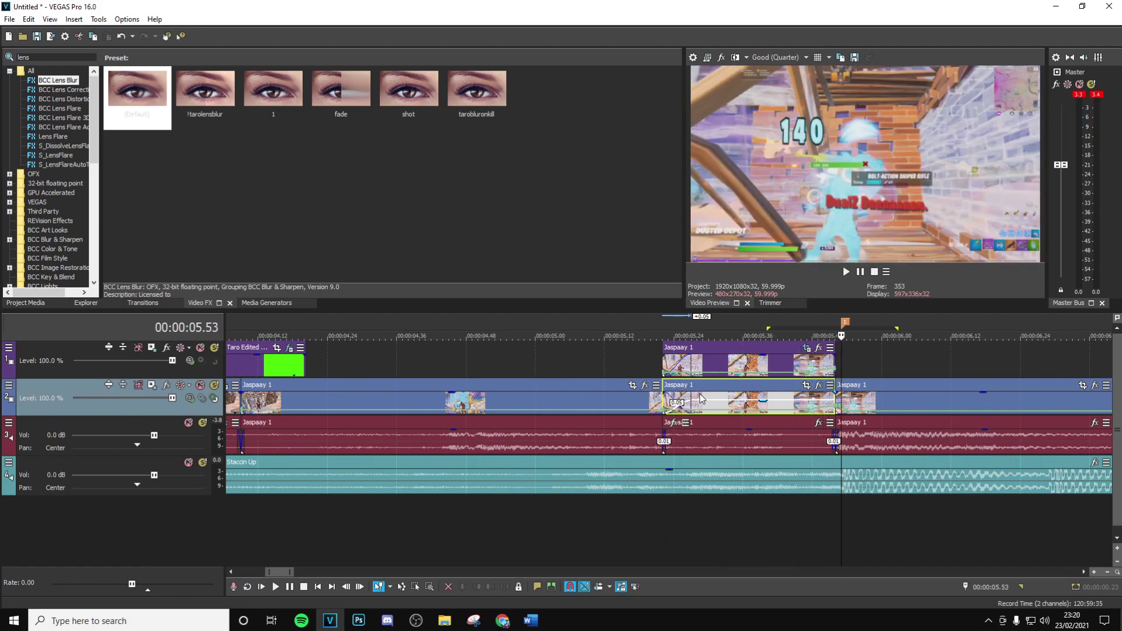
Step: Find the BCC Colorize Glow effect and apply its tazz preset to the upper masked copy
click(756, 368)
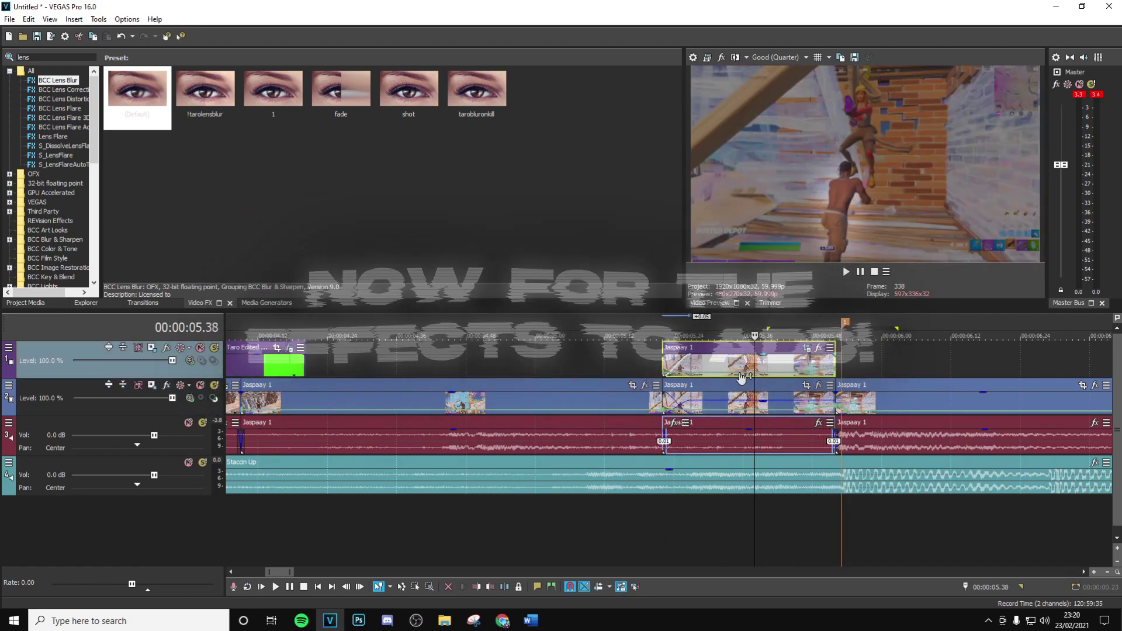
double_click(47, 58)
text(c)
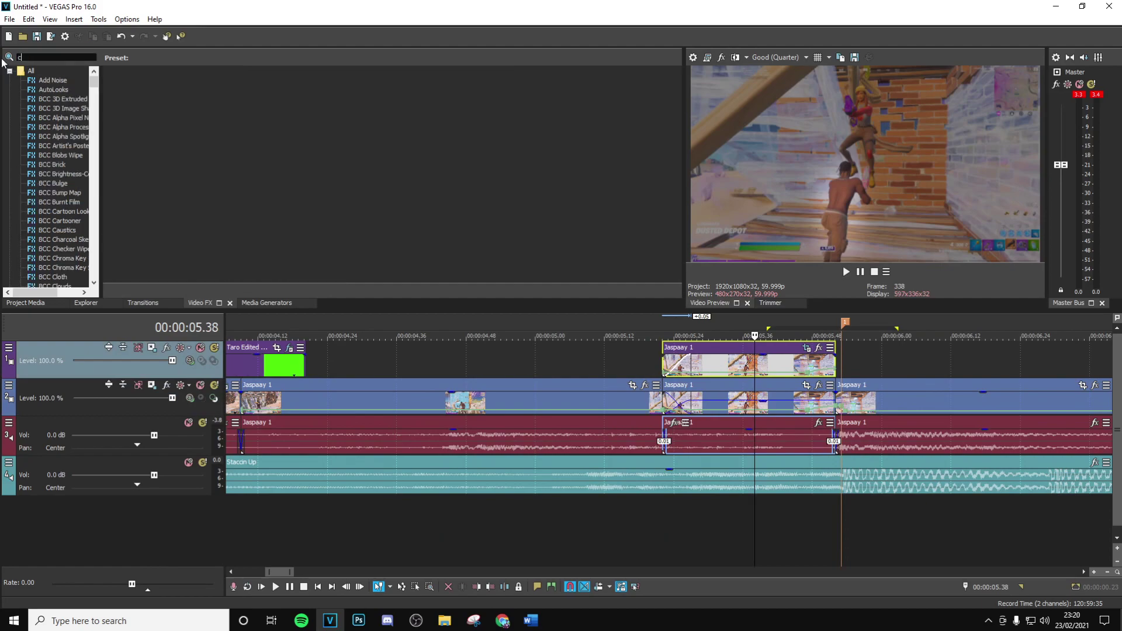
text(olorize)
click(63, 90)
drag(204, 94, 705, 357)
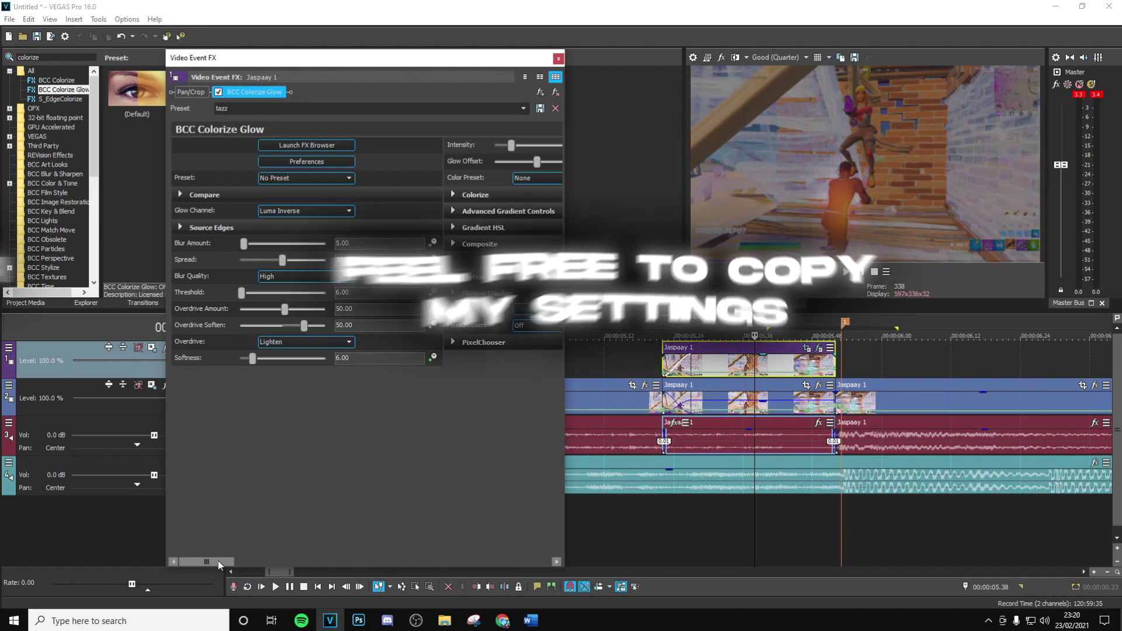
Step: Expand the Colorize settings of the glow and set Color 2 to pure red (0, 1.0, 1.0)
drag(219, 560, 356, 566)
click(276, 192)
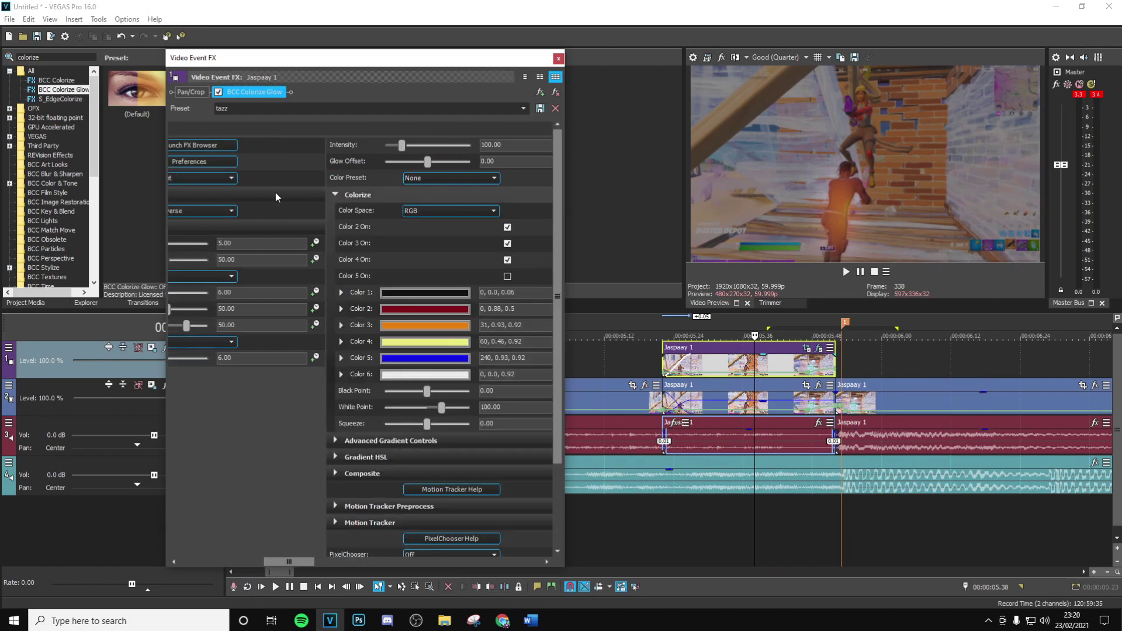
click(405, 308)
drag(429, 395, 444, 350)
click(409, 308)
Step: Set the glow's Color 4 and Color 3 to the same pure red (0, 1.0, 1.0)
click(424, 341)
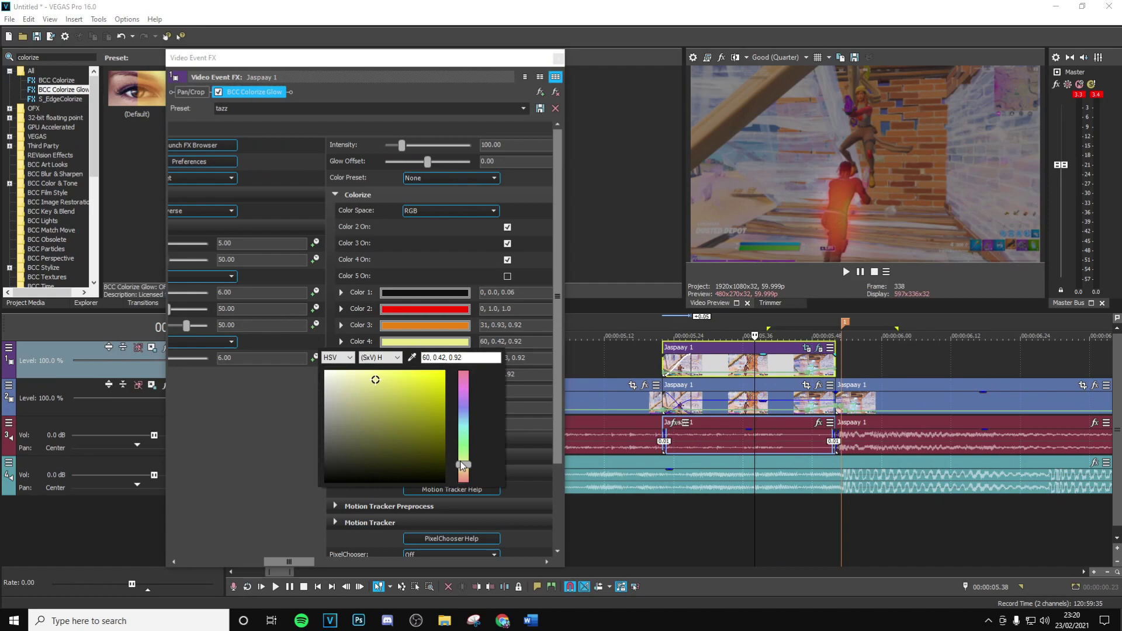
drag(462, 464, 457, 332)
click(429, 383)
drag(430, 383, 456, 355)
click(435, 294)
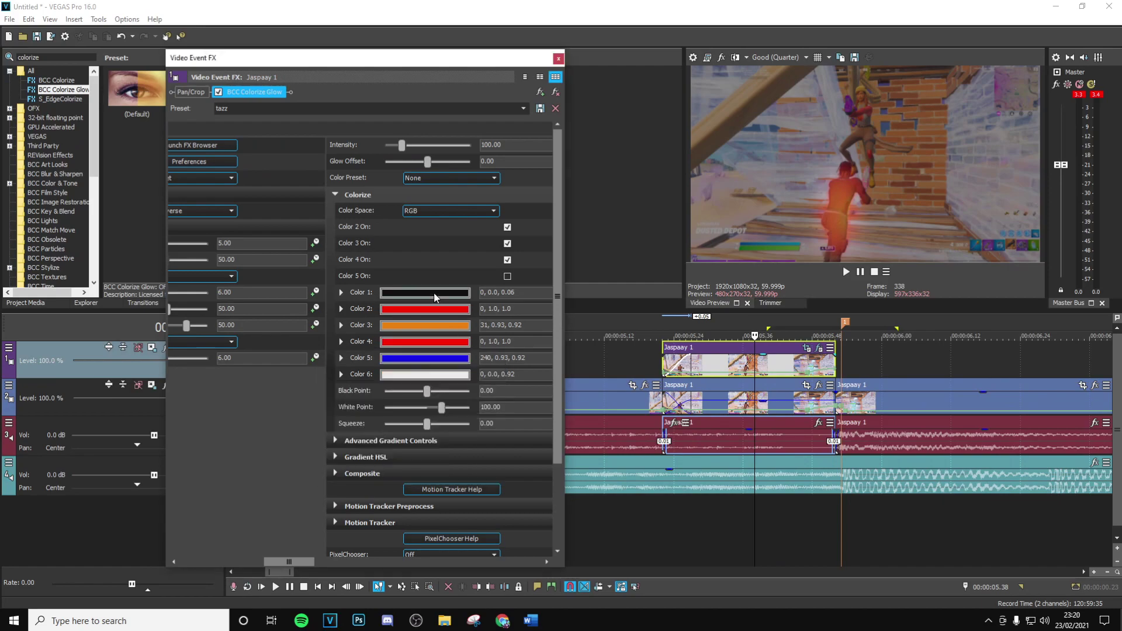
click(282, 416)
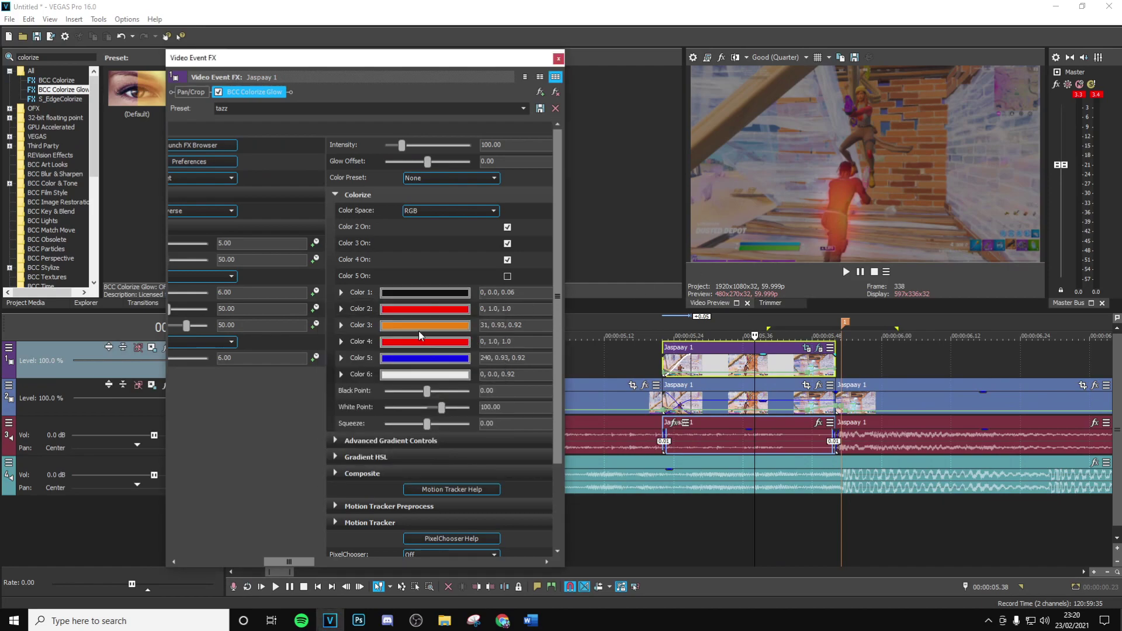
click(425, 325)
mouse_move(461, 461)
mouse_down()
mouse_move(462, 354)
mouse_move(434, 369)
mouse_move(444, 355)
mouse_up()
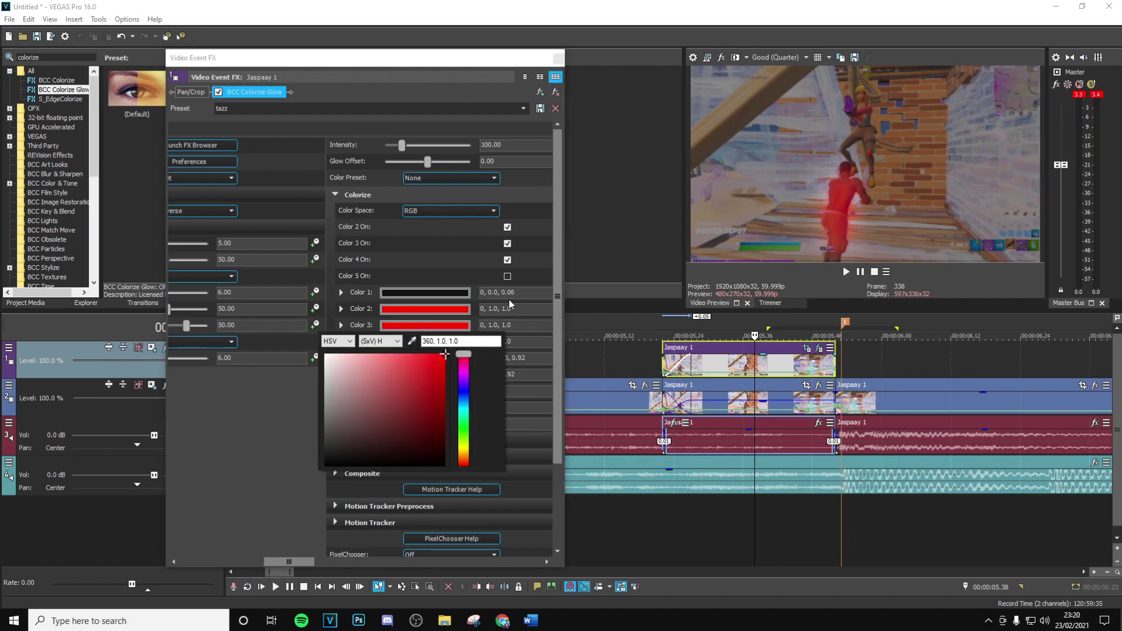
click(469, 272)
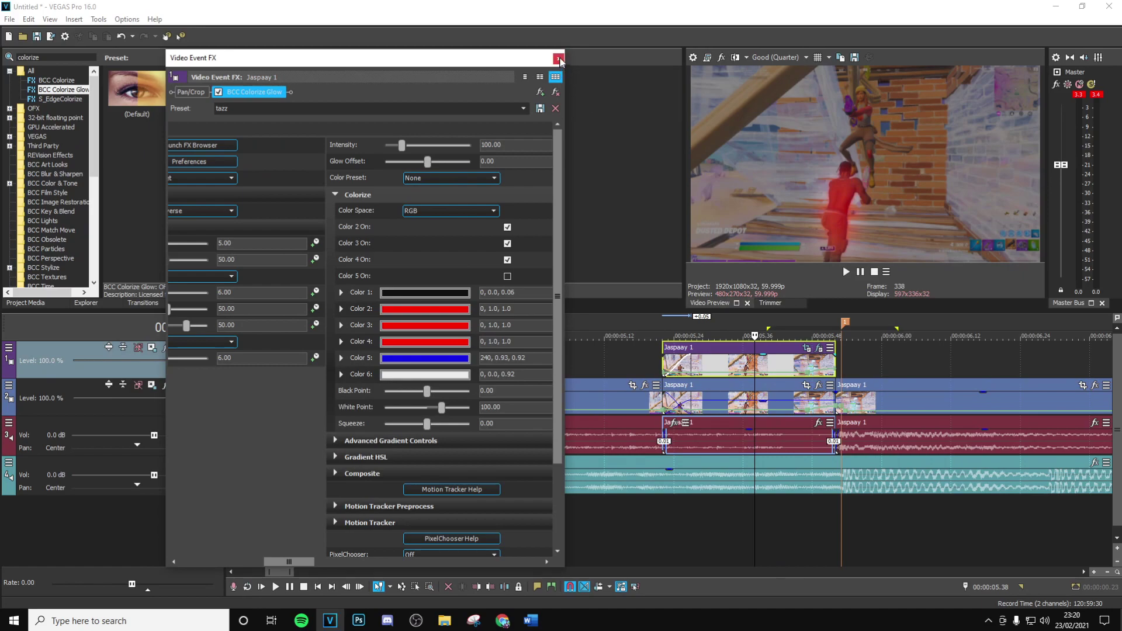
Step: Set the Colorize Glow threshold to 4 and its intensity to 120, then close the effect settings
drag(294, 562, 184, 550)
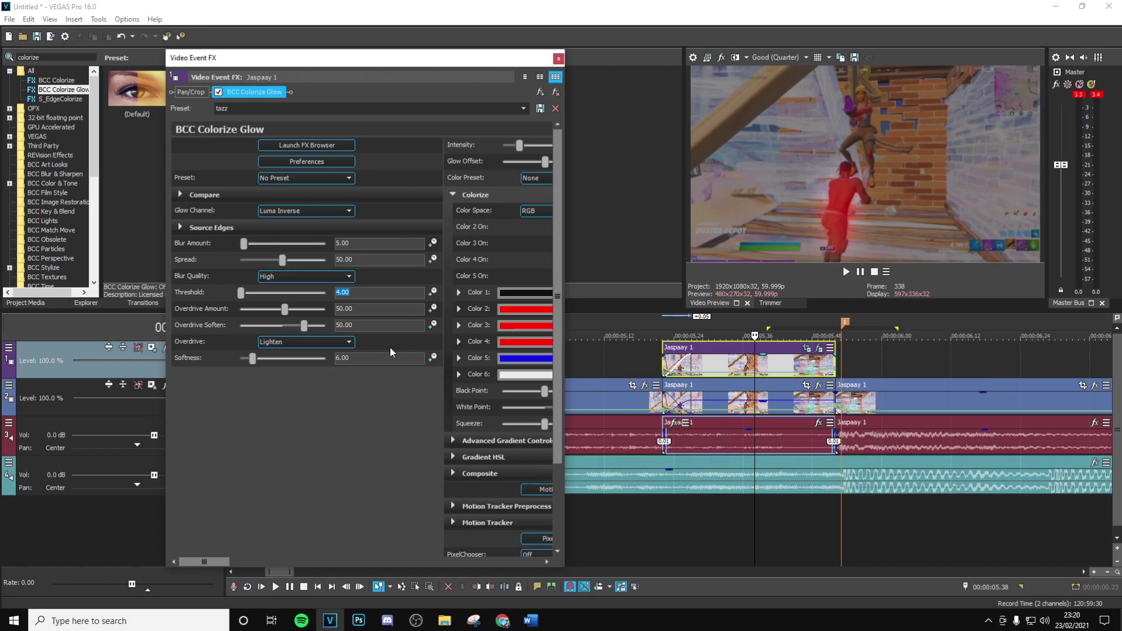
drag(204, 562, 340, 561)
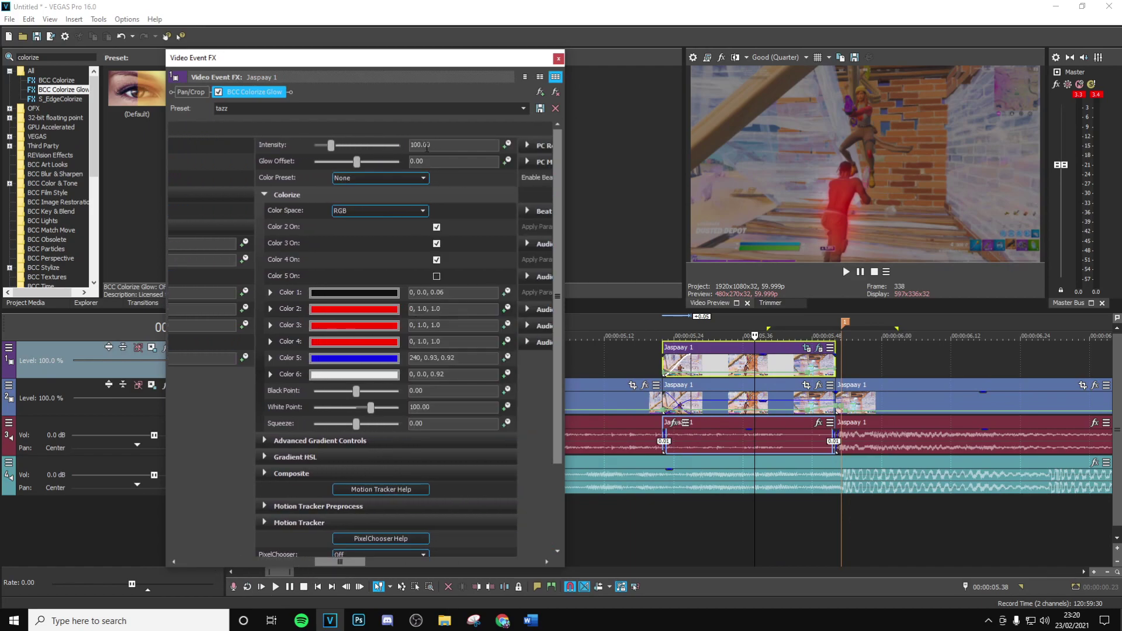
drag(331, 150, 342, 155)
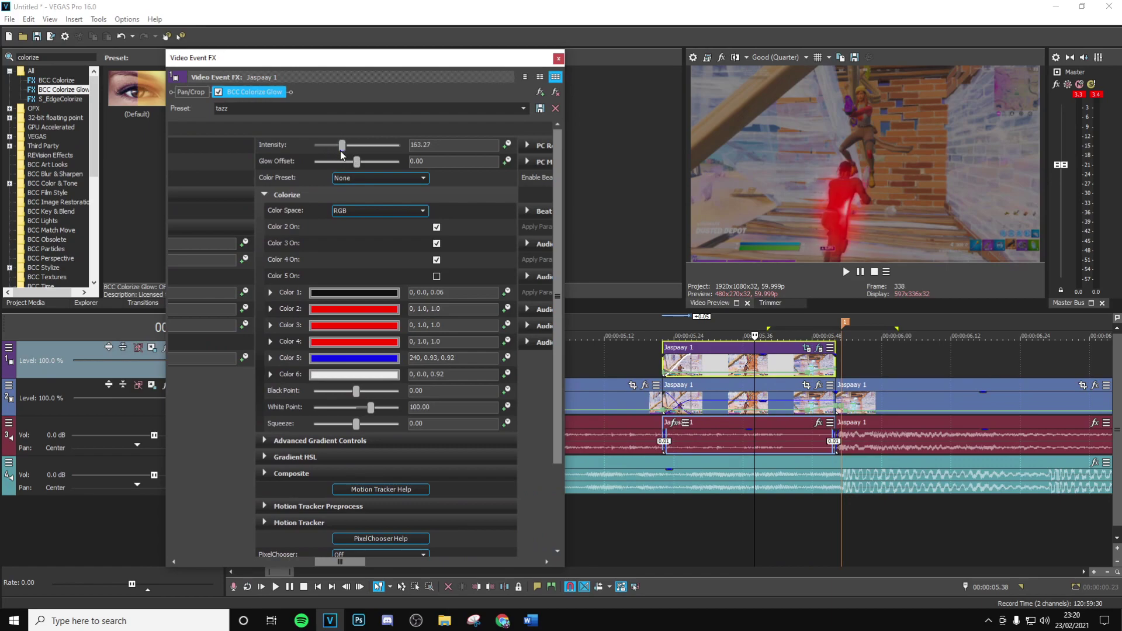
text(120)
key(Return)
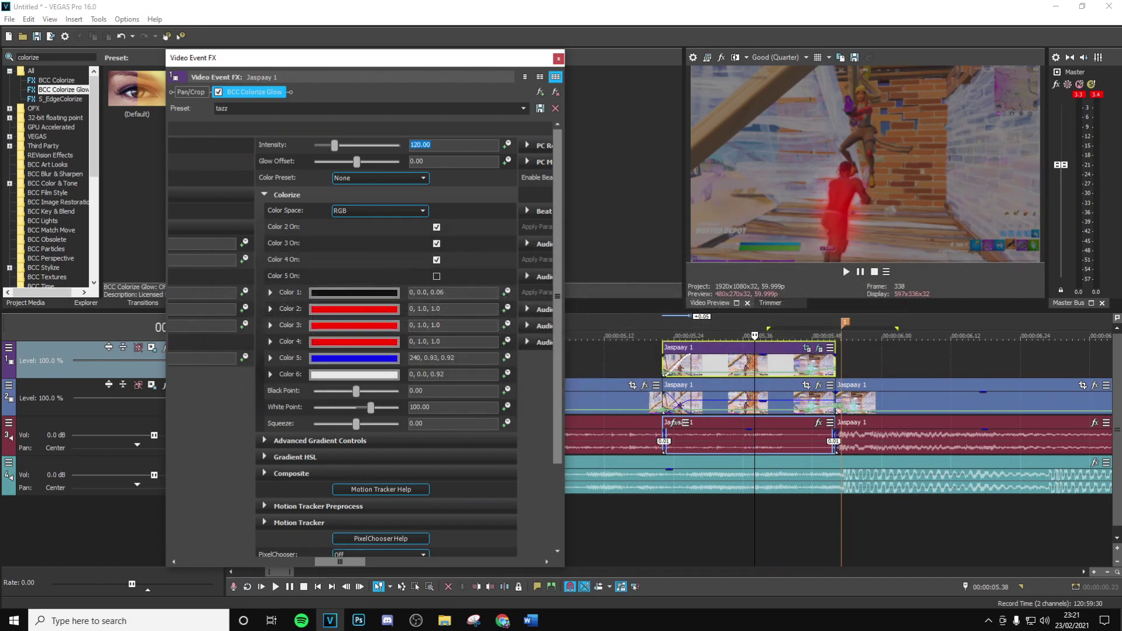
click(558, 59)
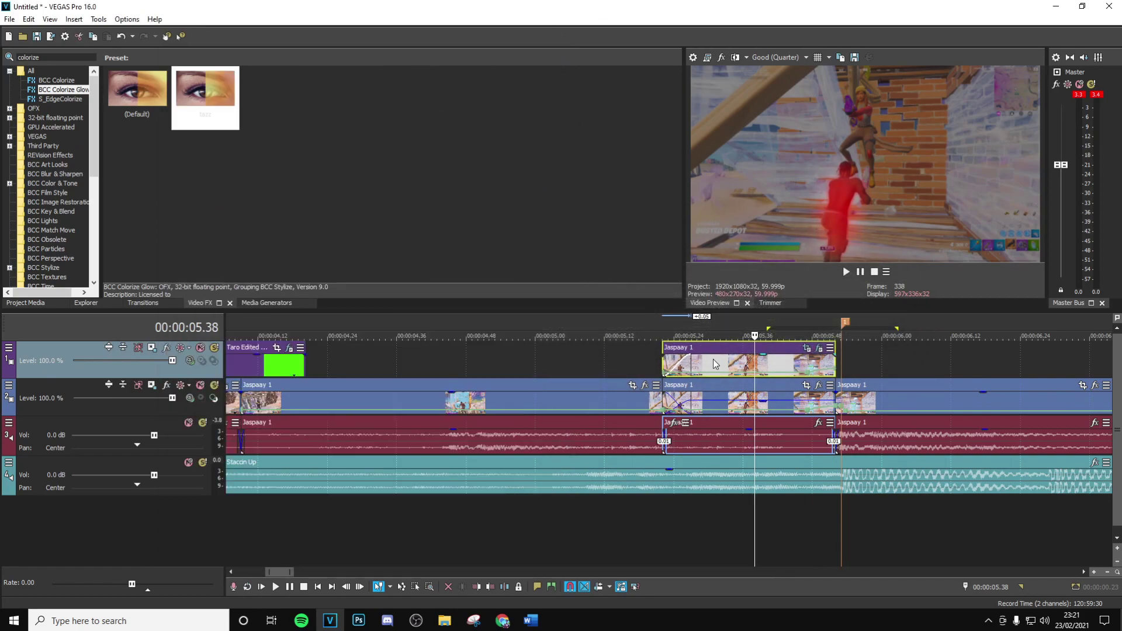
Step: Find the BCC RGB Edges effect and try its taro effect preset on the upper masked copy
click(714, 362)
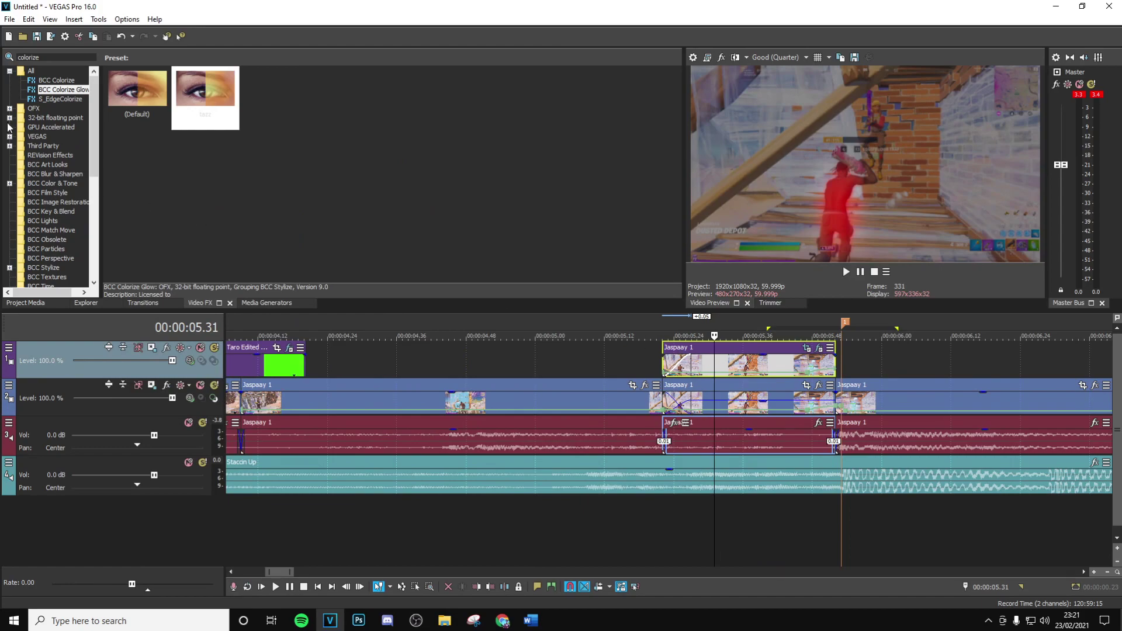
drag(52, 57, 3, 57)
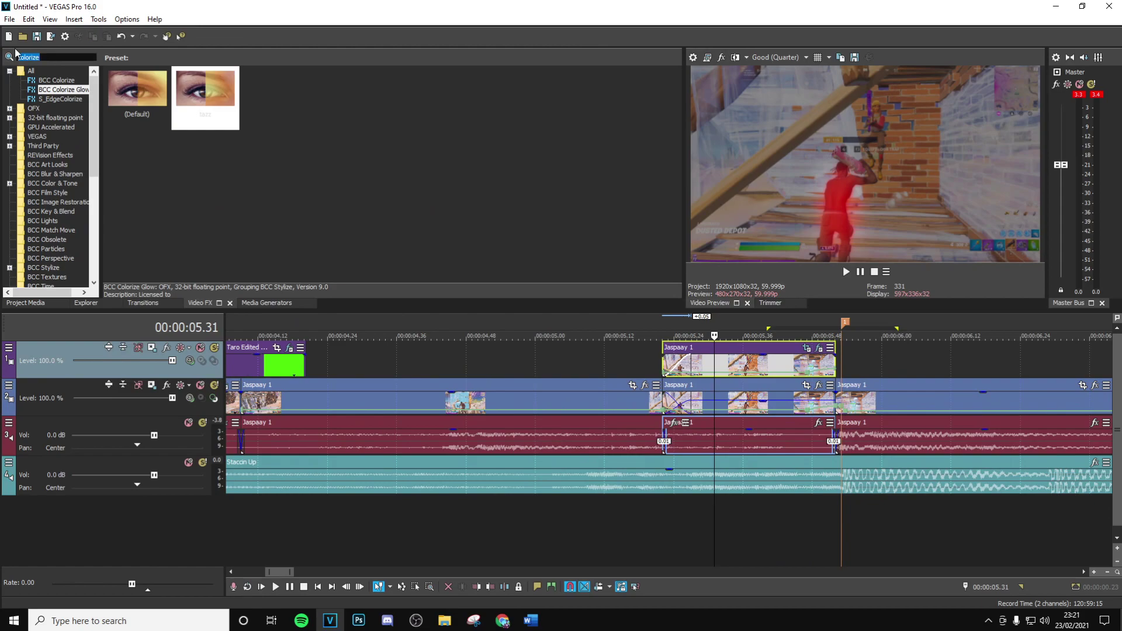
text(bcc)
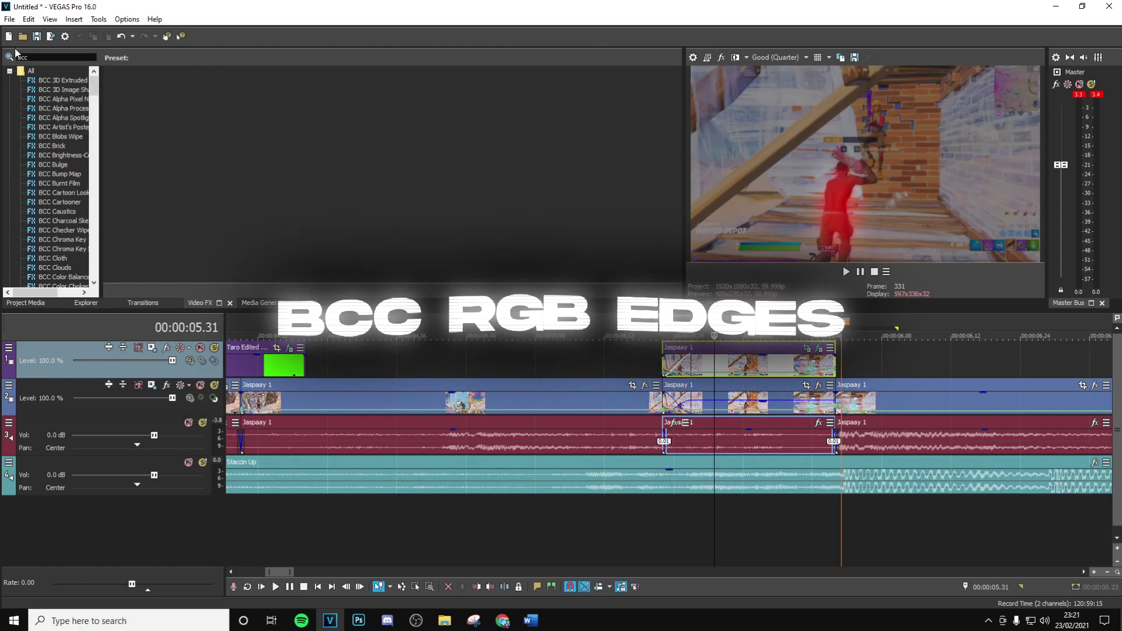
text( rgb)
click(60, 80)
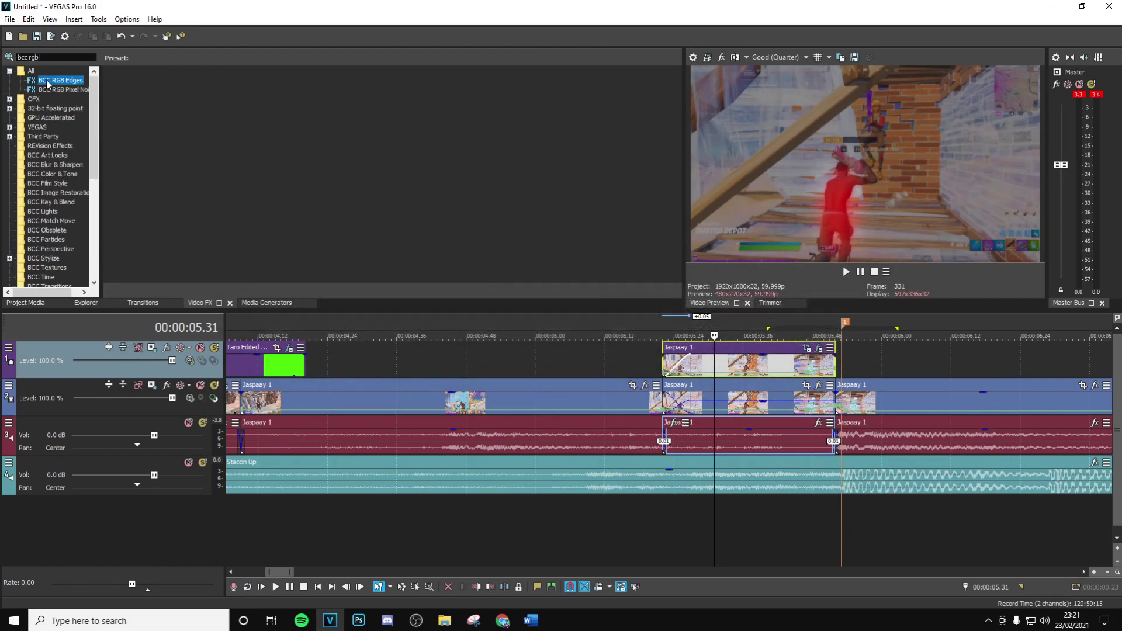
drag(191, 109, 714, 357)
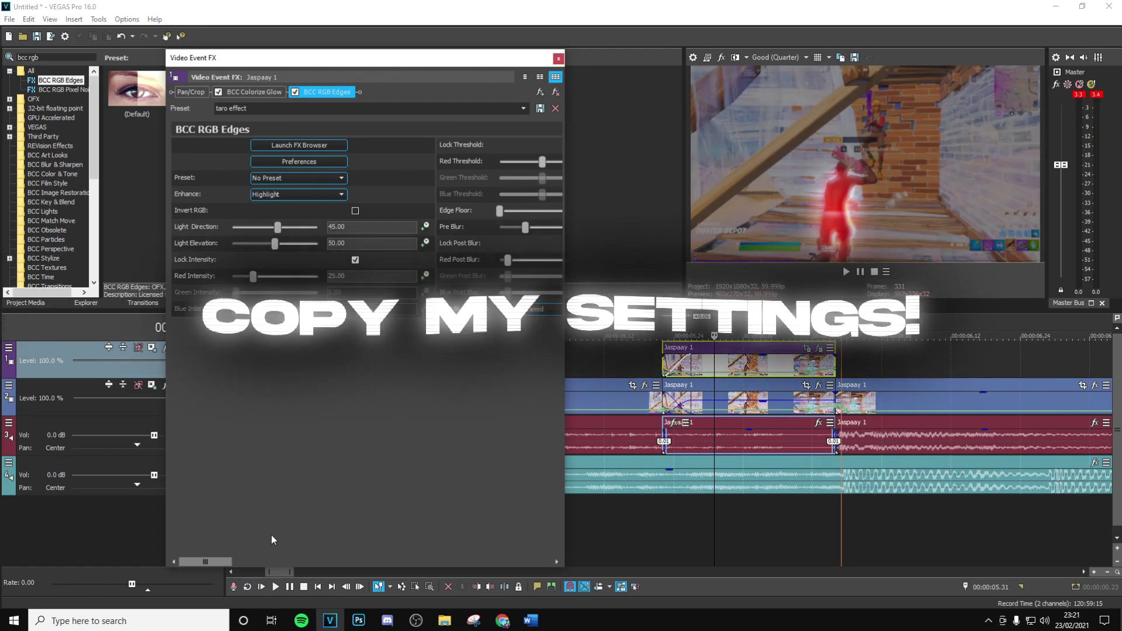
Step: Review the RGB Edges settings, remove that effect from the upper copy and close the effect settings
drag(213, 562, 510, 496)
click(558, 94)
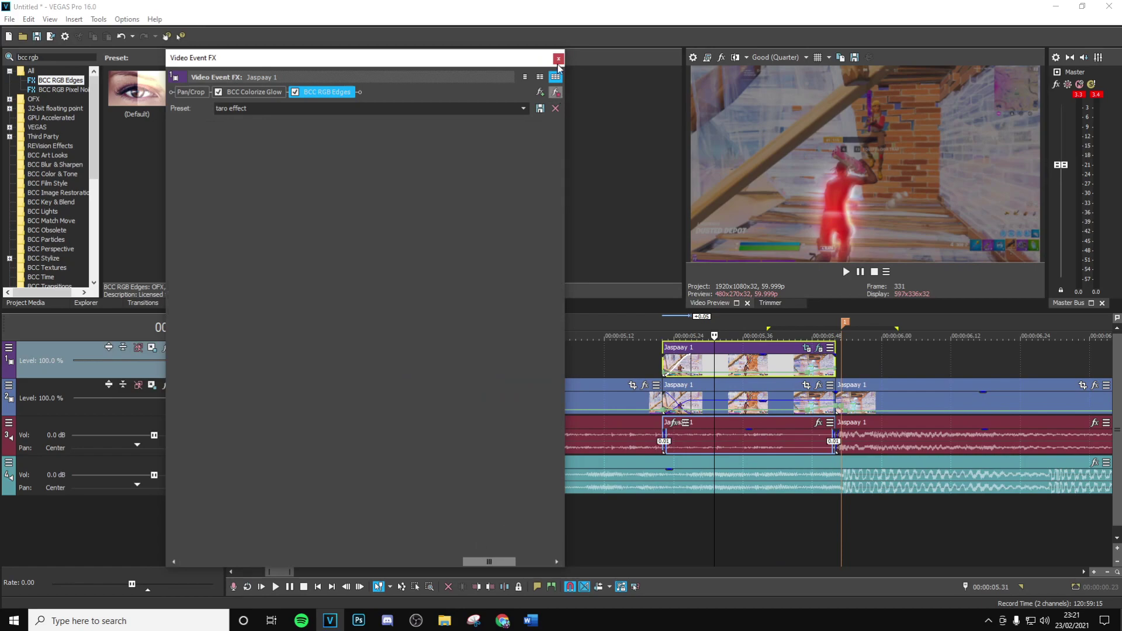
click(560, 60)
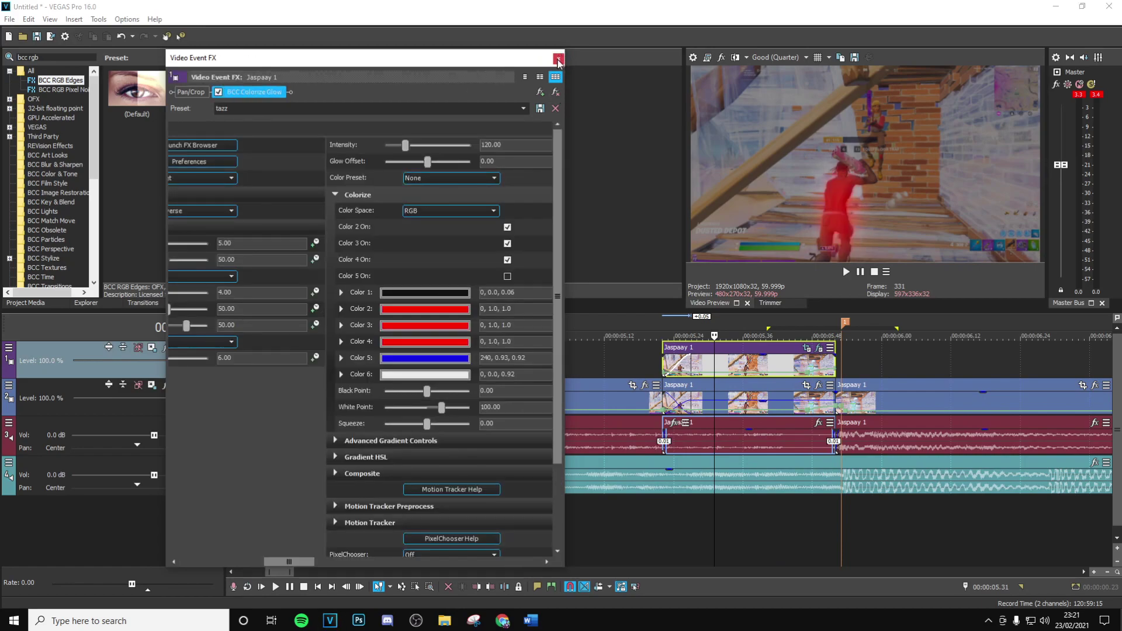
Step: Find the S_HueSatBright effect and apply its default preset to the upper masked copy
drag(54, 58, 3, 54)
text(hue)
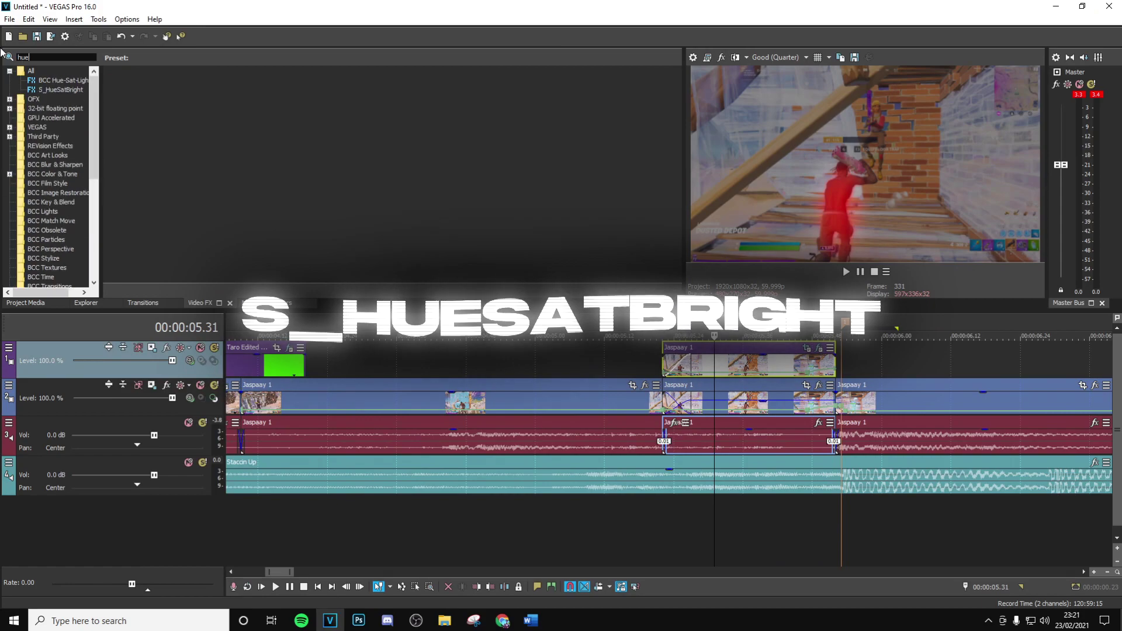
click(61, 90)
drag(136, 93, 654, 383)
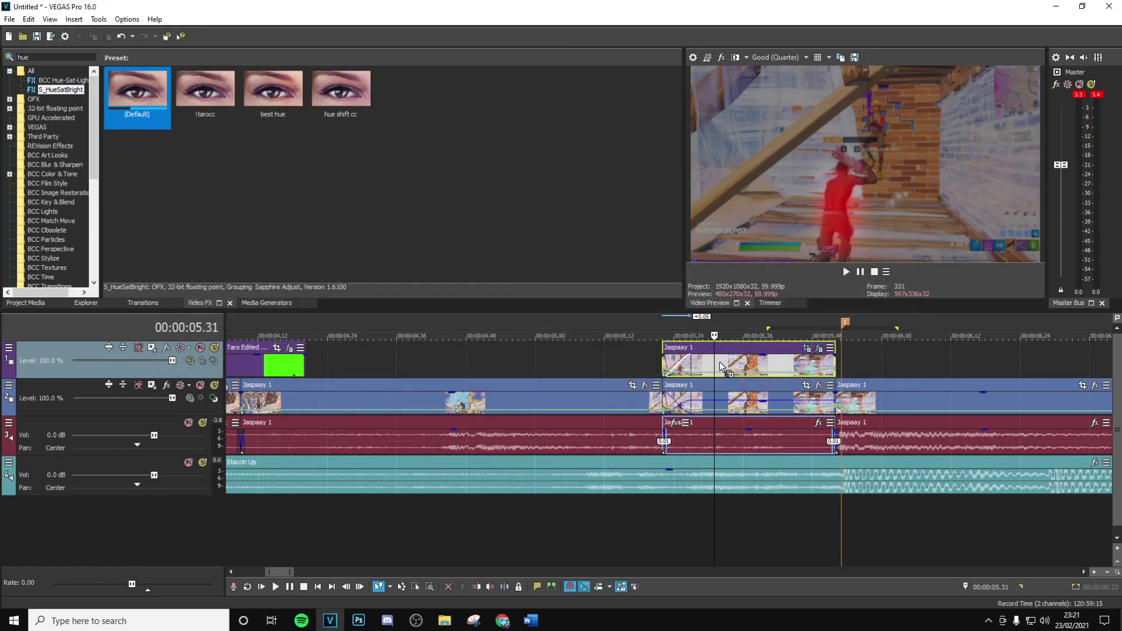
drag(724, 369, 725, 368)
Step: Animate the hue shift to reach 1.000 at the end of the upper copy, then close the settings and play it back
click(407, 178)
drag(337, 467, 550, 464)
drag(258, 178, 300, 178)
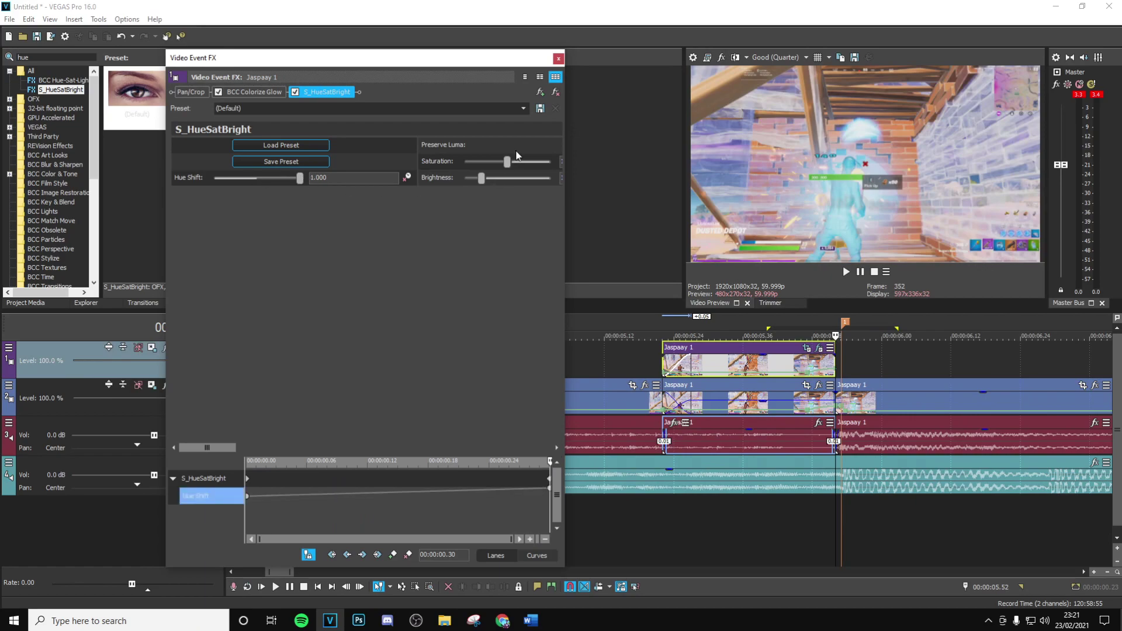
click(558, 58)
click(698, 363)
key(space)
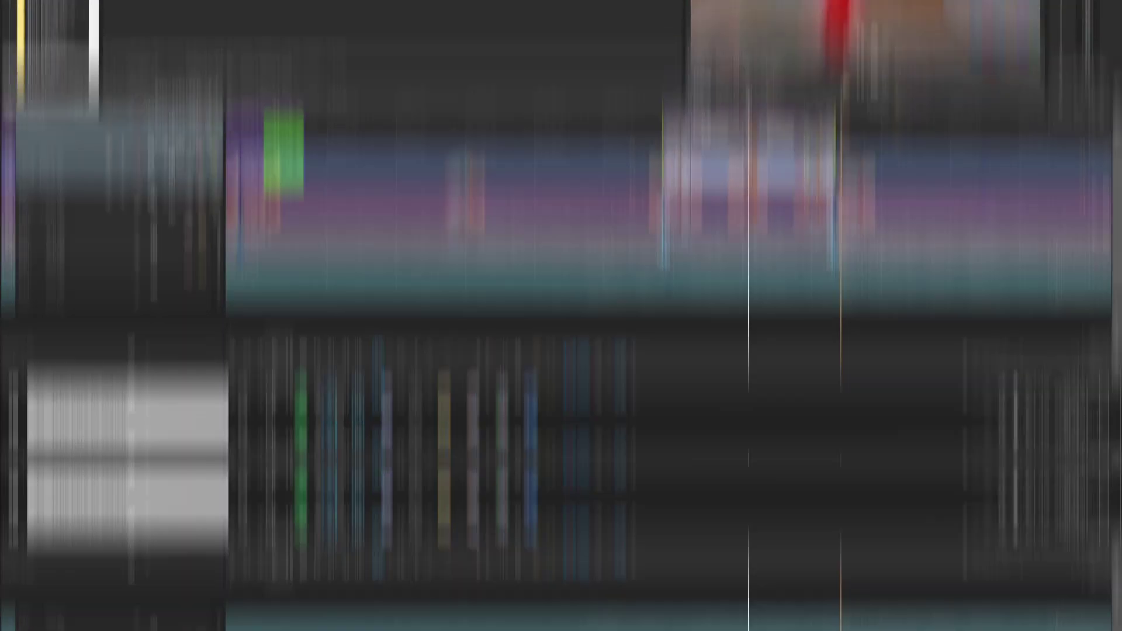
Step: Find the S_Flicker effect and apply its COLORED FLICKER preset to the upper masked copy
text(colo)
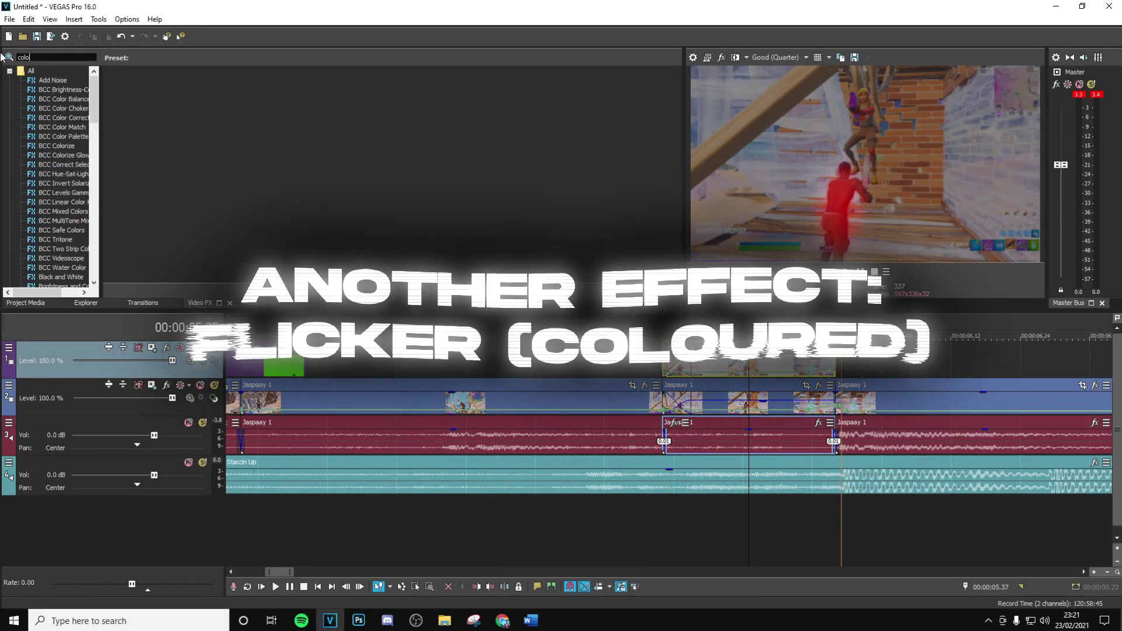
key(BackSpace)
key(BackSpace)
key(BackSpace)
text(flicker)
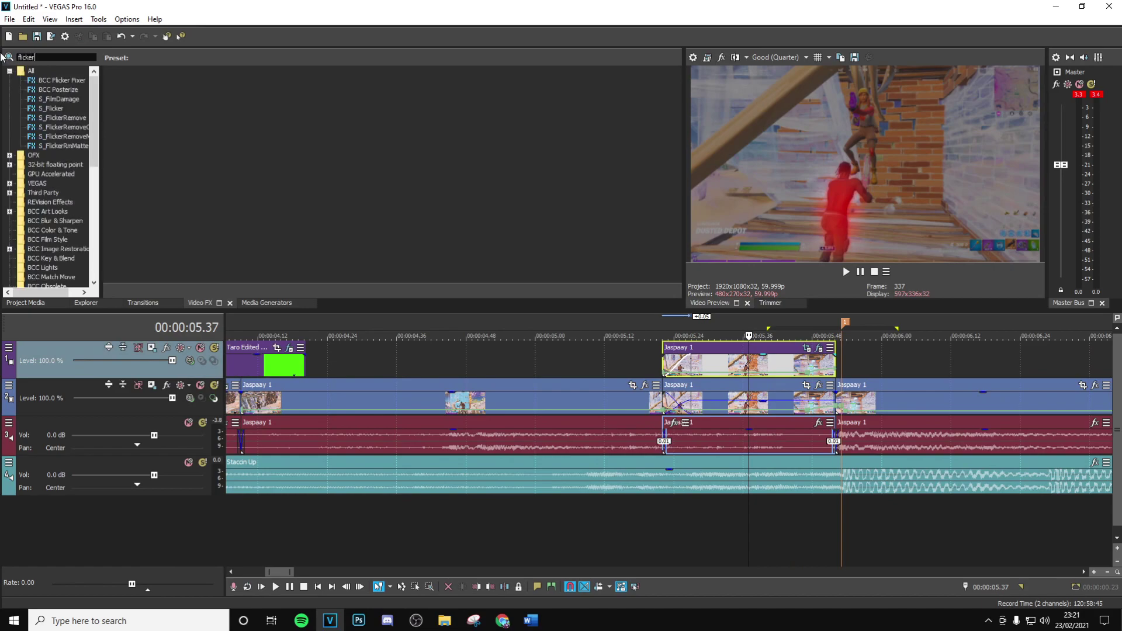
click(69, 109)
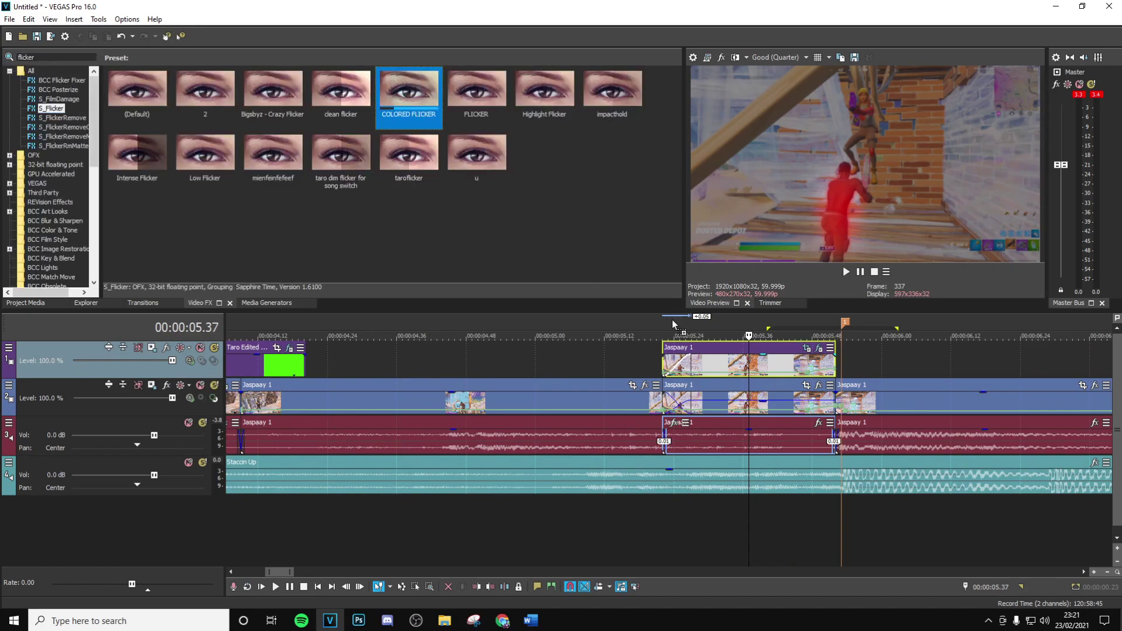
drag(409, 96, 721, 373)
Step: Step back and forth through the upper copy's frames to check the coloured flicker, and review the flicker's remaining settings
click(700, 522)
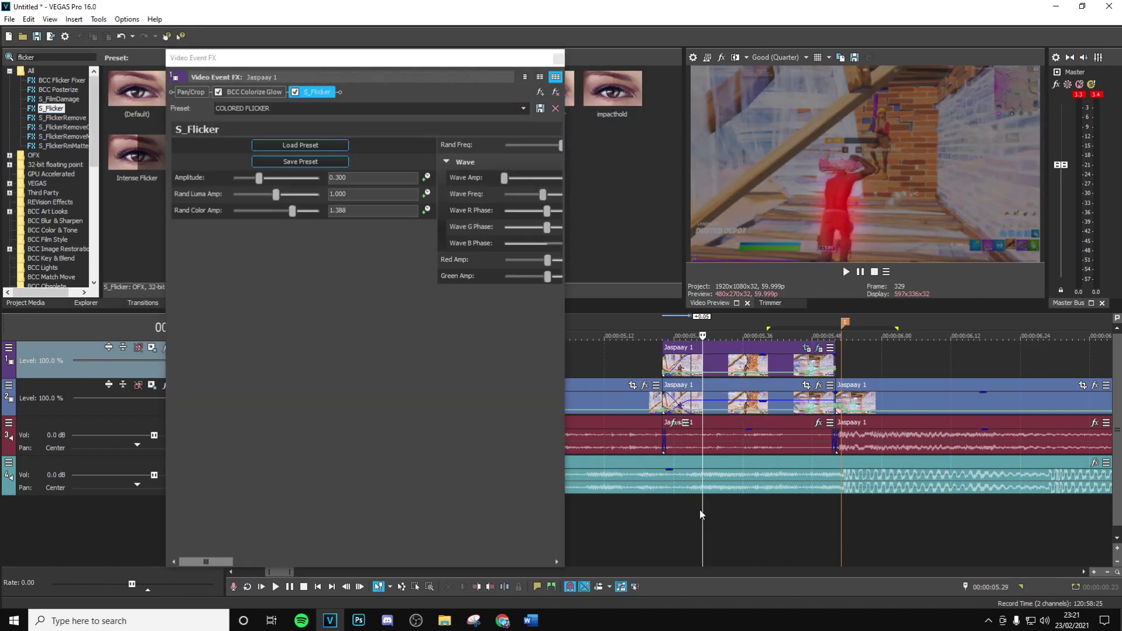
key(Right)
key(Right)
key(Right)
key(Right)
key(Right)
key(Right)
key(Right)
key(Right)
key(Right)
key(Right)
key(Right)
key(Right)
key(Right)
key(Right)
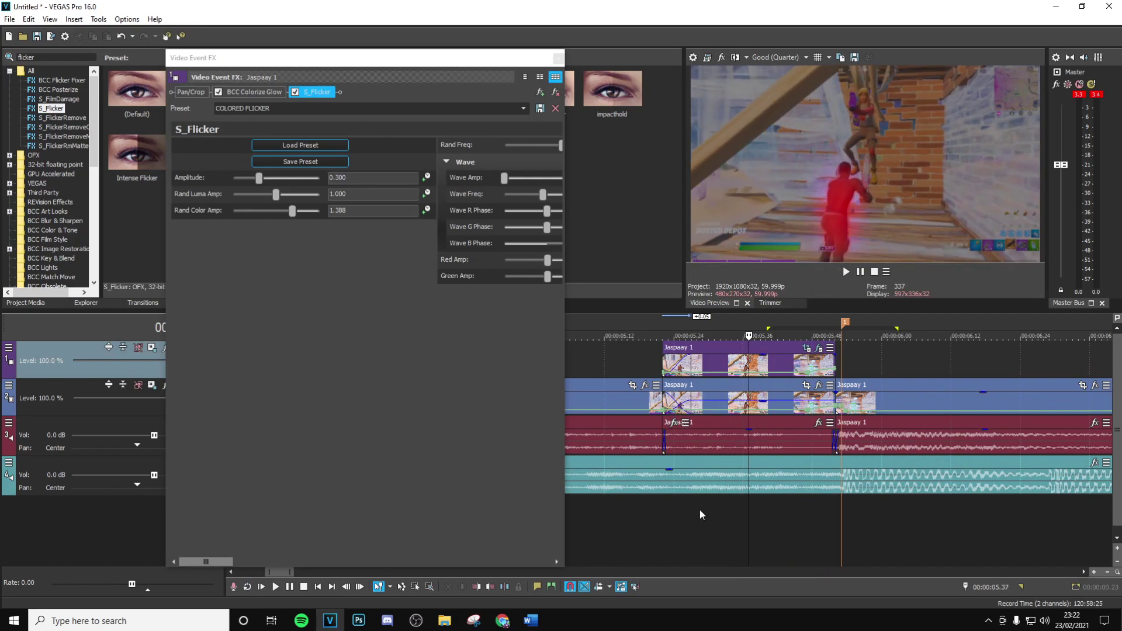
key(Left)
key(Left)
key(Left)
key(Left)
key(Left)
key(Left)
key(Right)
key(Right)
key(Right)
key(Right)
key(Right)
key(Right)
key(Right)
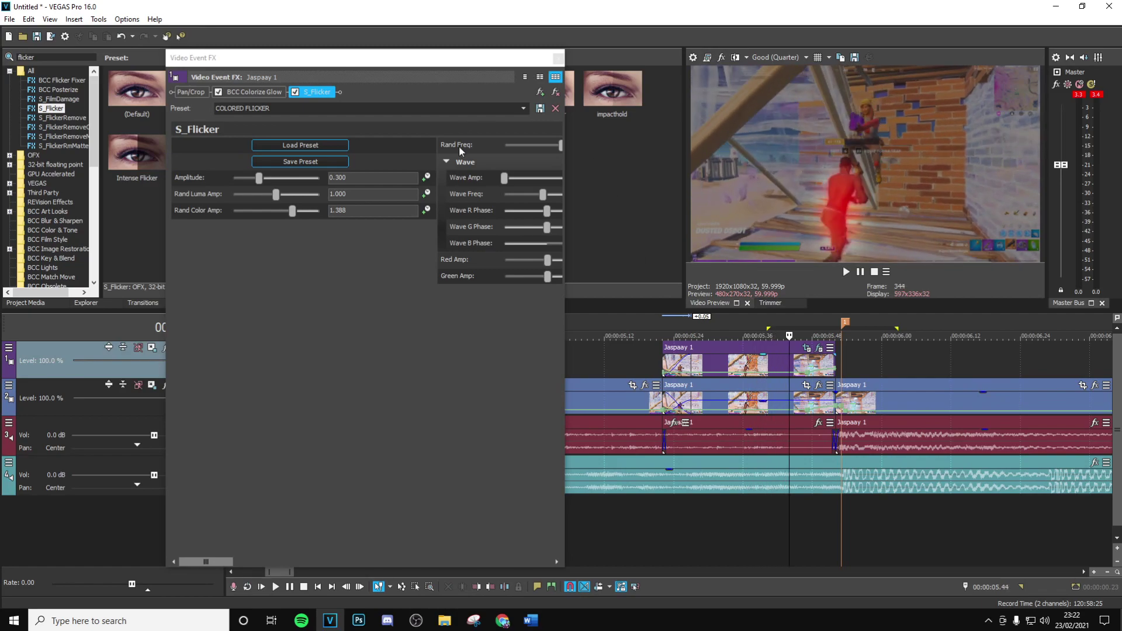
drag(212, 562, 539, 524)
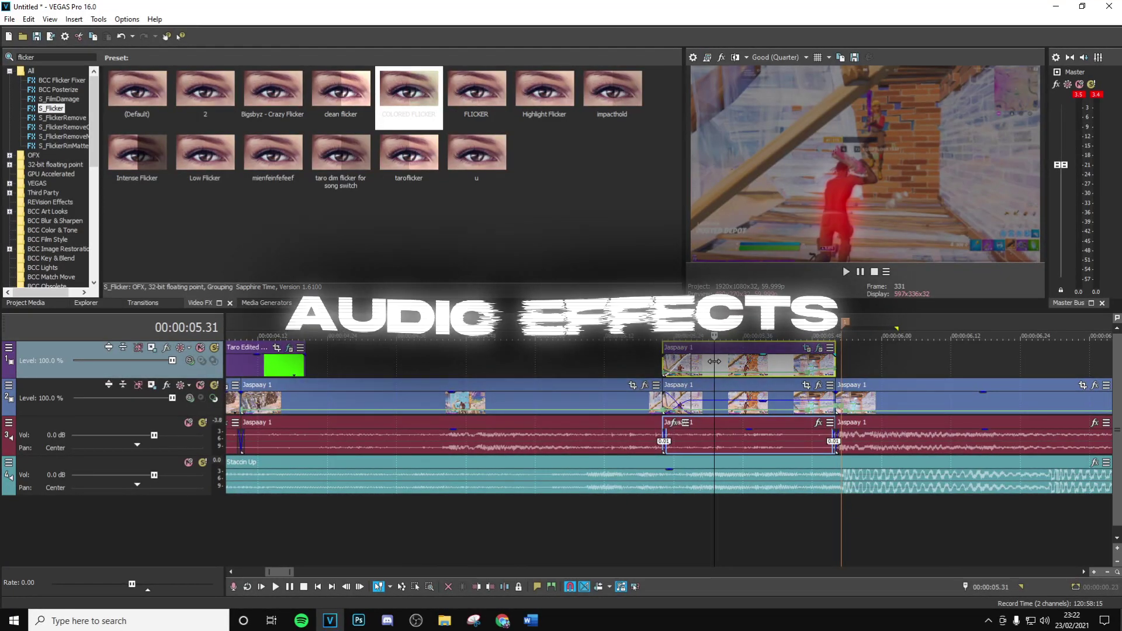
Step: Split the Staccin Up song at the start of the masked segment and at the first beat marker
click(754, 368)
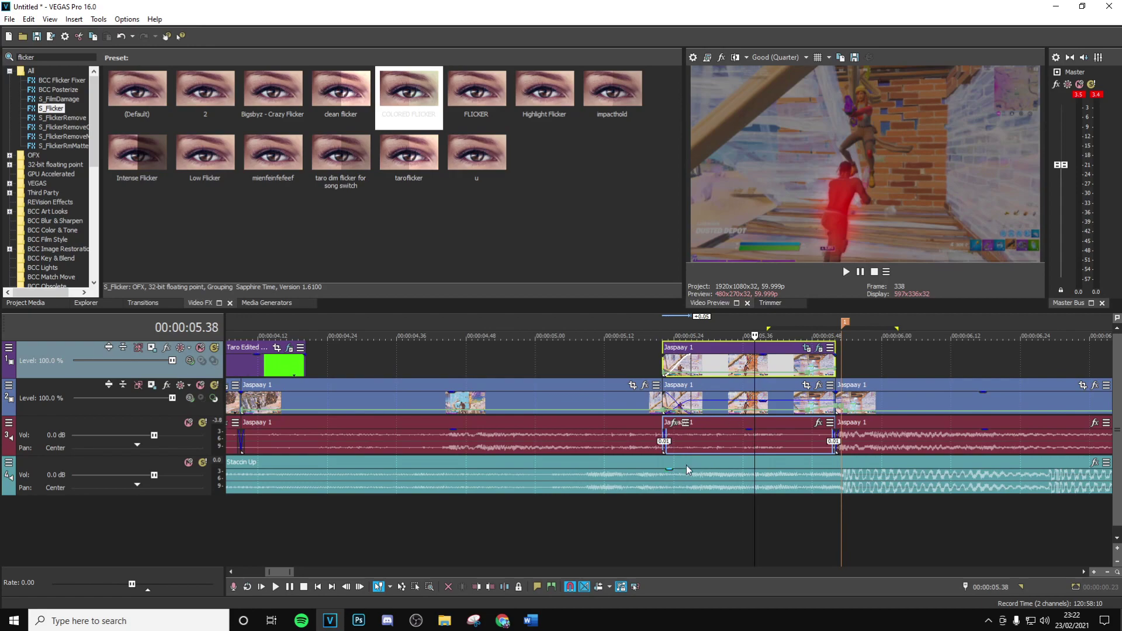
click(671, 486)
right_click(680, 487)
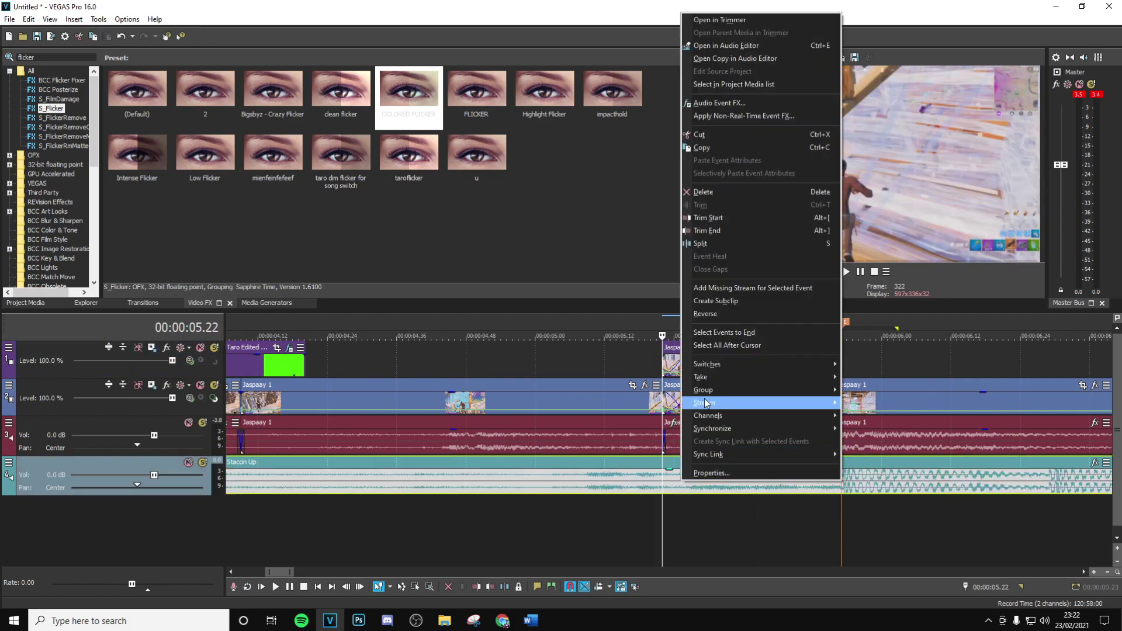
click(696, 244)
click(843, 487)
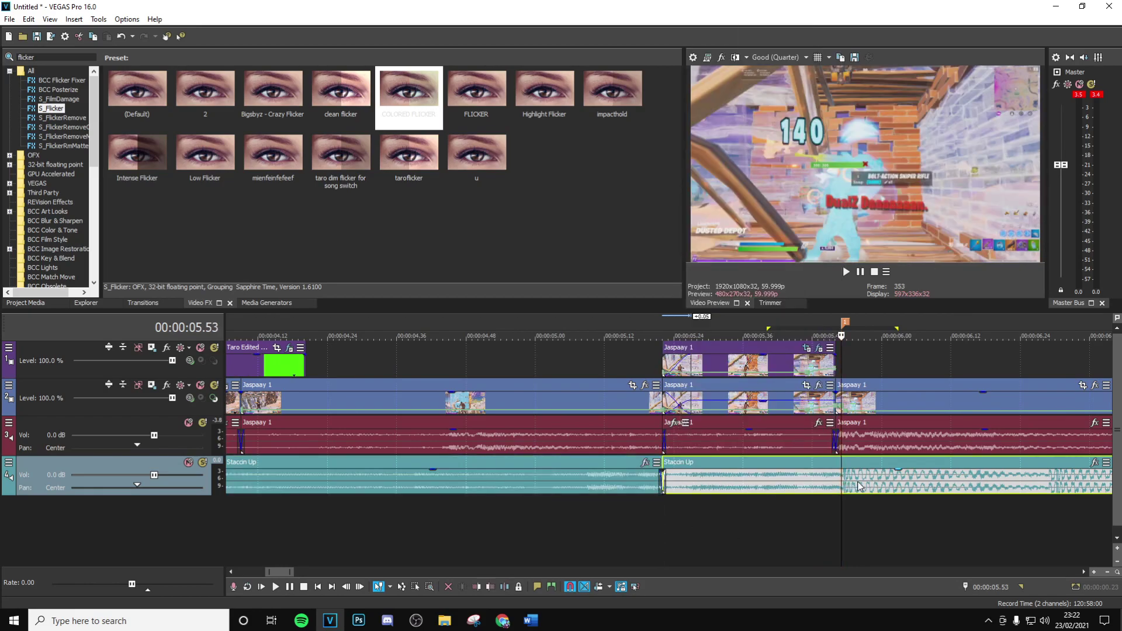
right_click(859, 486)
click(877, 243)
Step: Add the Amplitude Modulation effect with the [Sys] Wacky preset to the short song segment beneath the masked clips
click(743, 487)
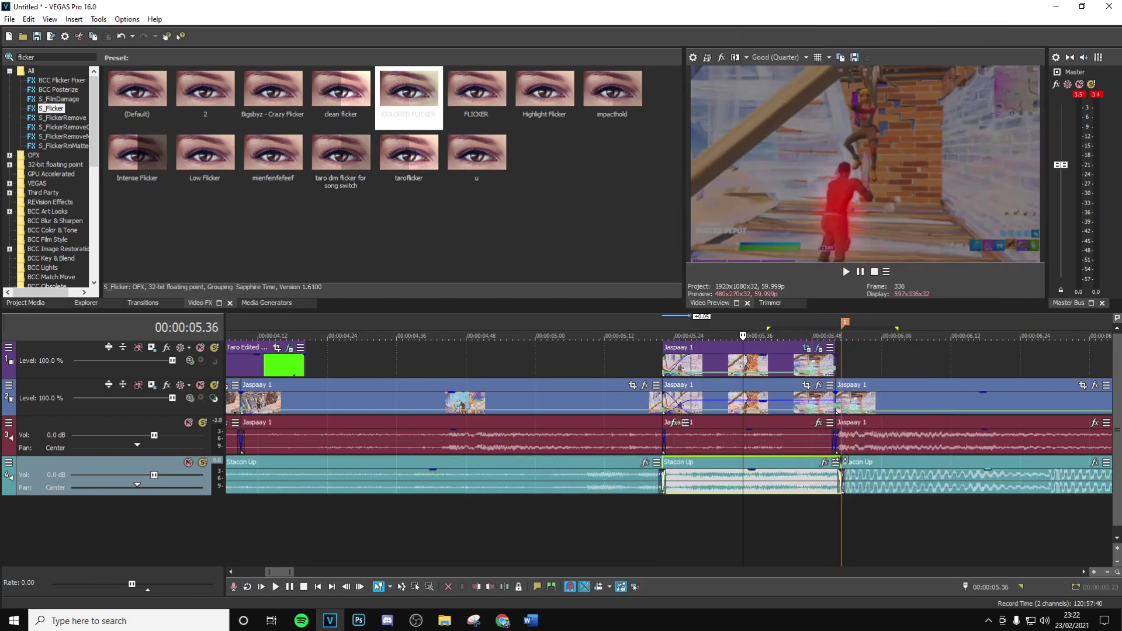
click(823, 462)
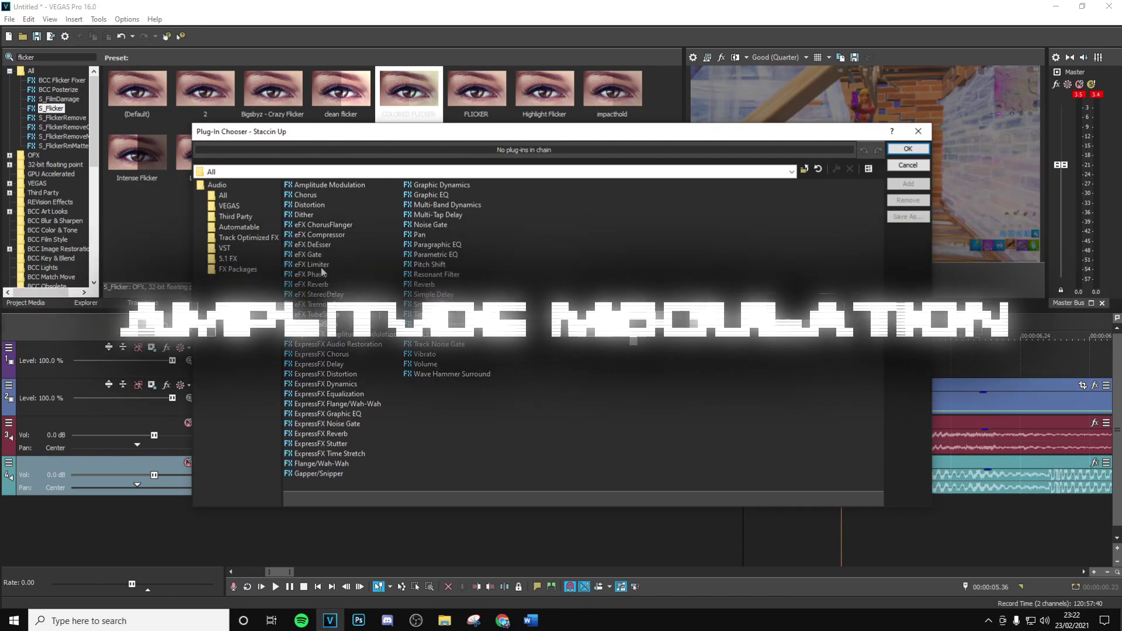
click(318, 186)
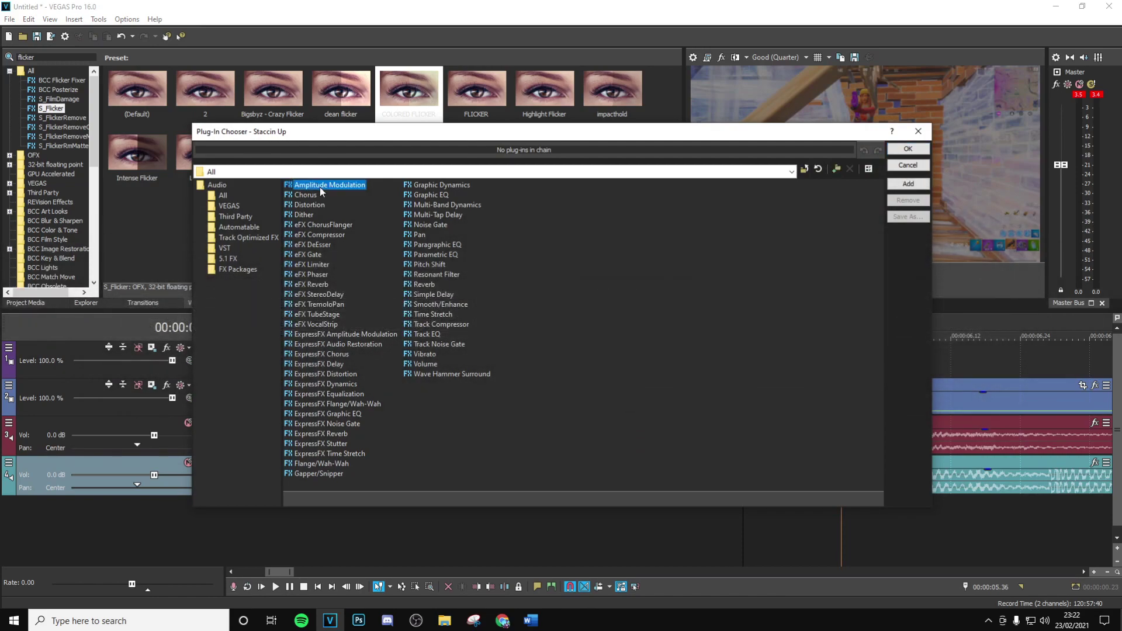
click(908, 149)
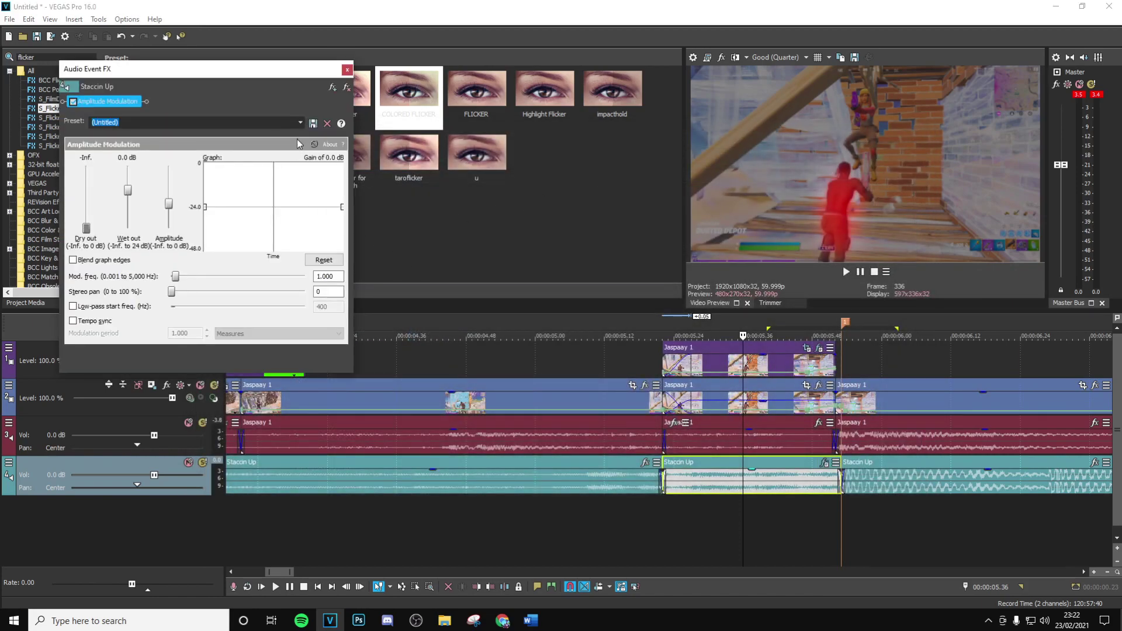
click(301, 122)
click(165, 187)
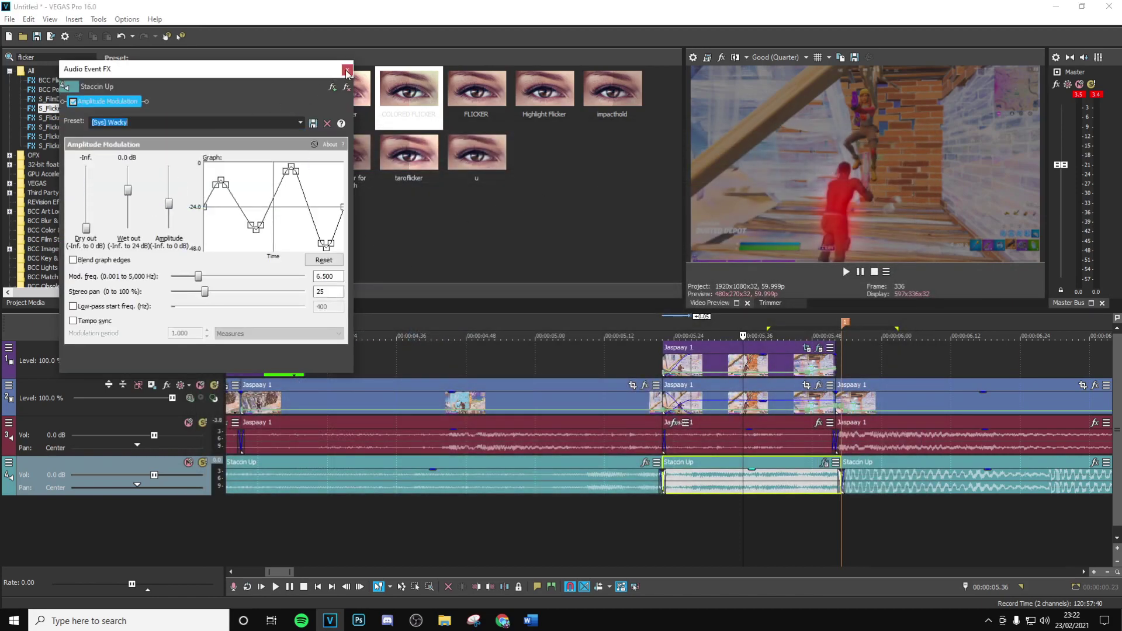
click(348, 69)
Step: Apply the S_Flicker preset "taro dim flicker for song switch" to the lower copy of the masked segment and review its settings
click(753, 399)
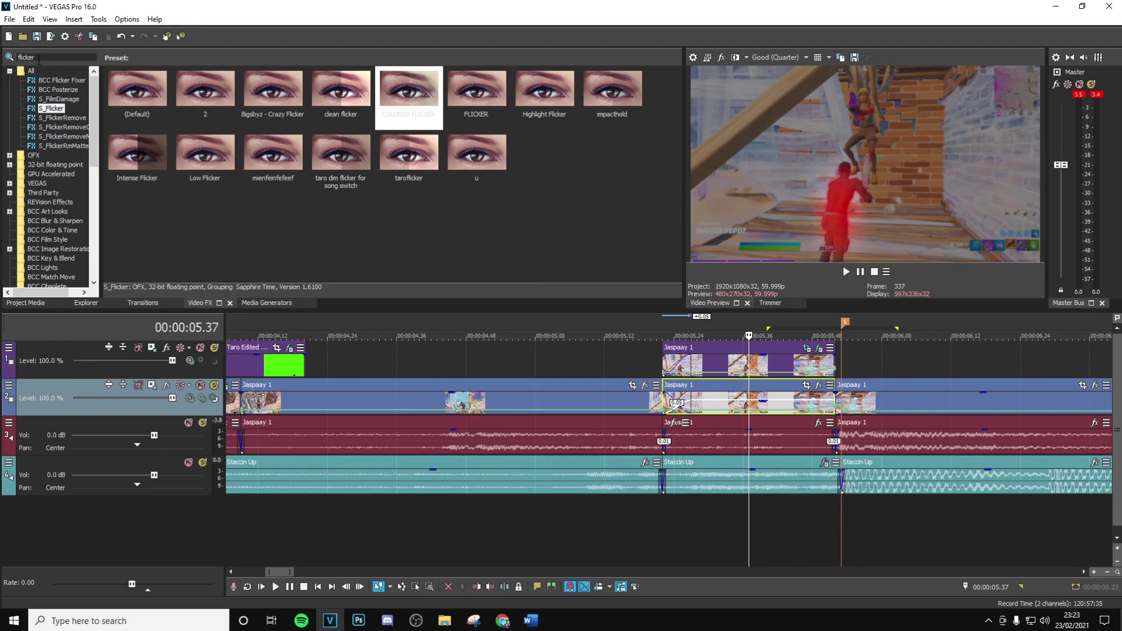
drag(340, 155, 579, 366)
drag(759, 402, 759, 402)
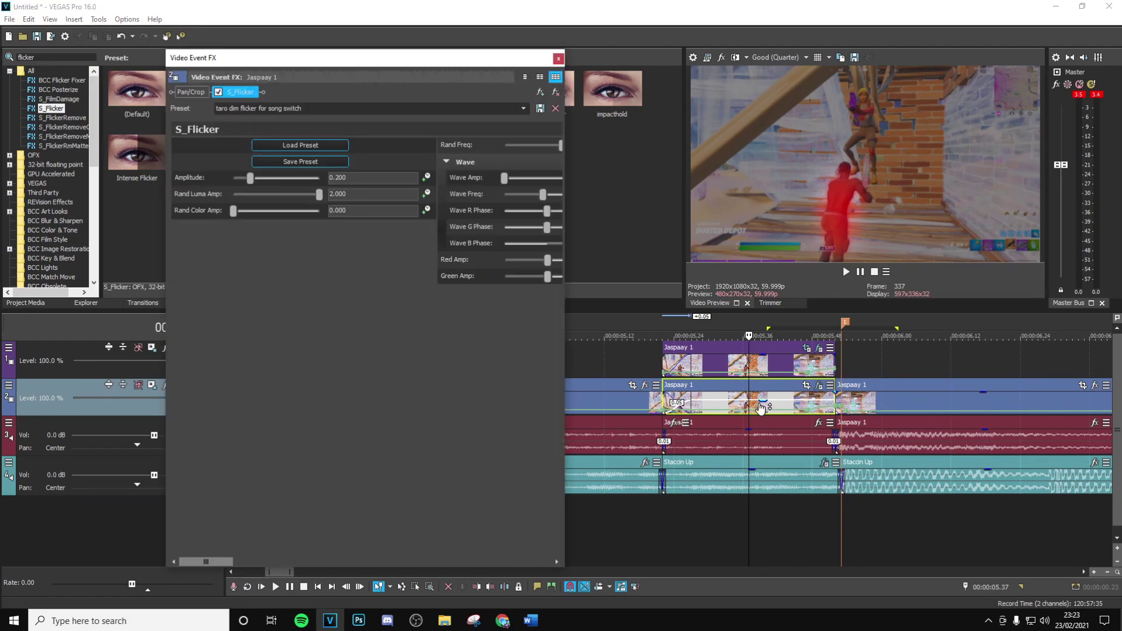
drag(223, 561, 243, 567)
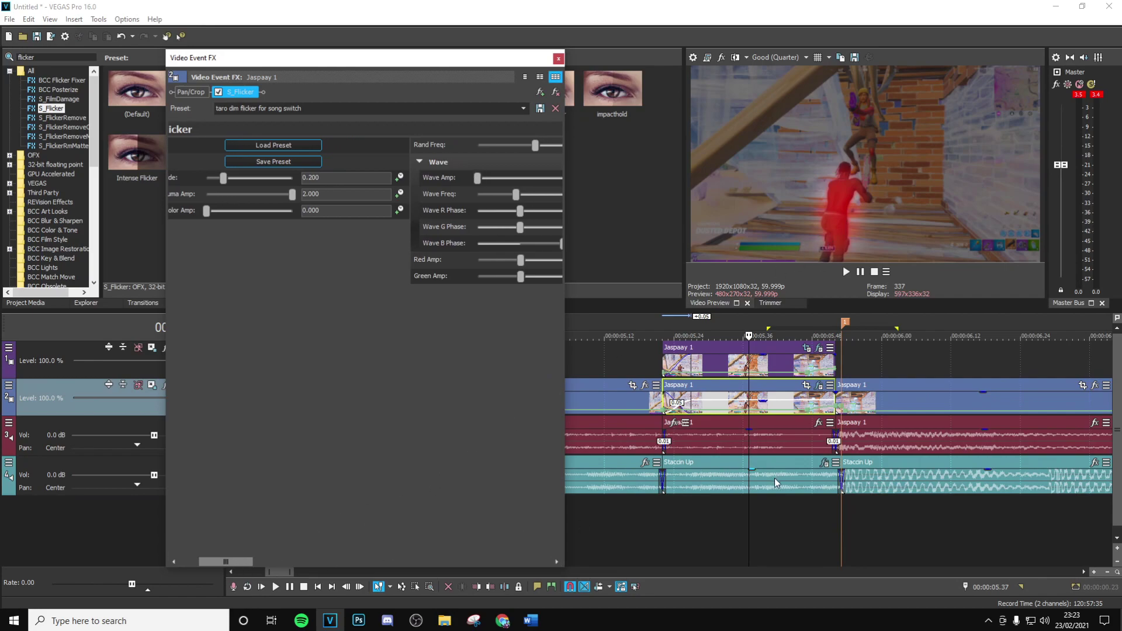
drag(227, 563, 195, 479)
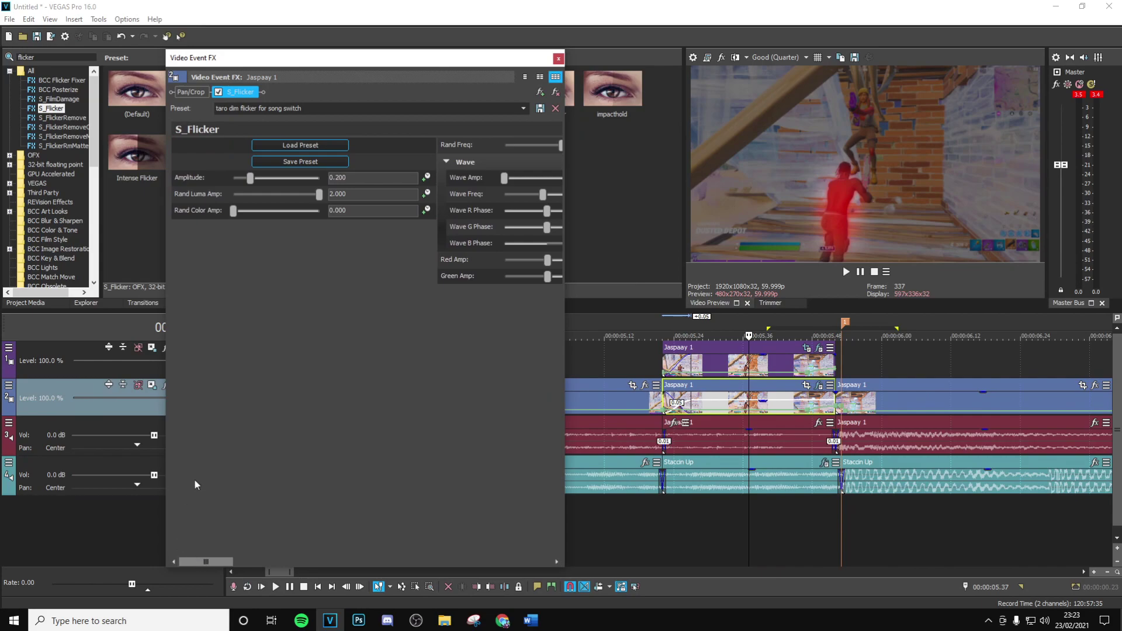
drag(209, 560, 478, 544)
click(559, 58)
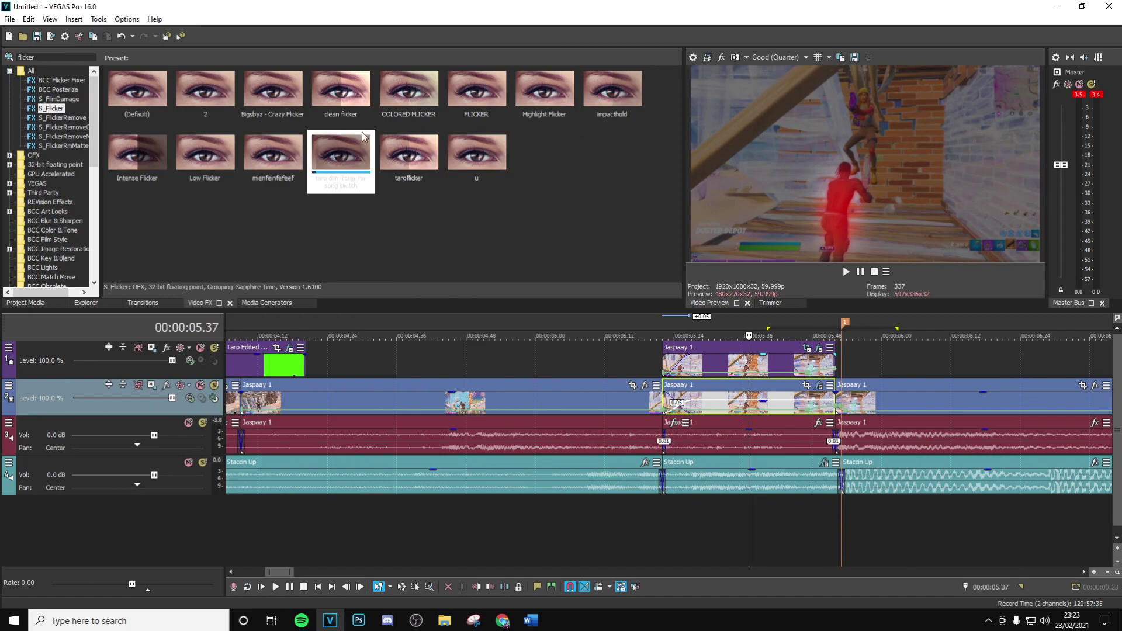
Step: Reapply the COLORED FLICKER preset to the upper masked copy and review its effect chain
click(409, 84)
drag(730, 377, 730, 378)
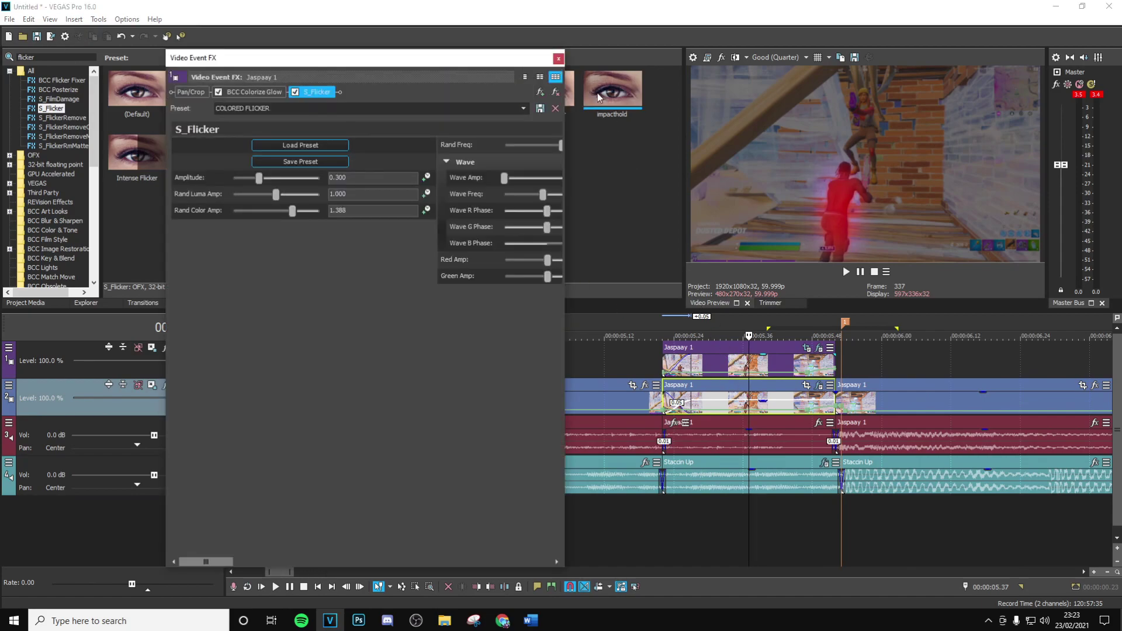
click(560, 60)
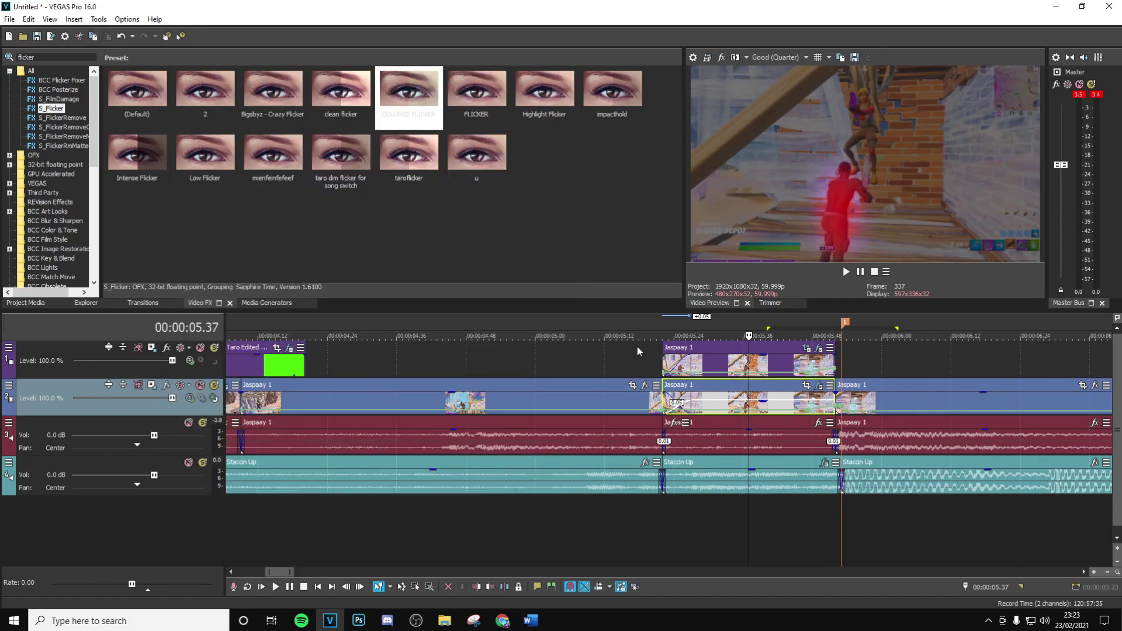
click(819, 348)
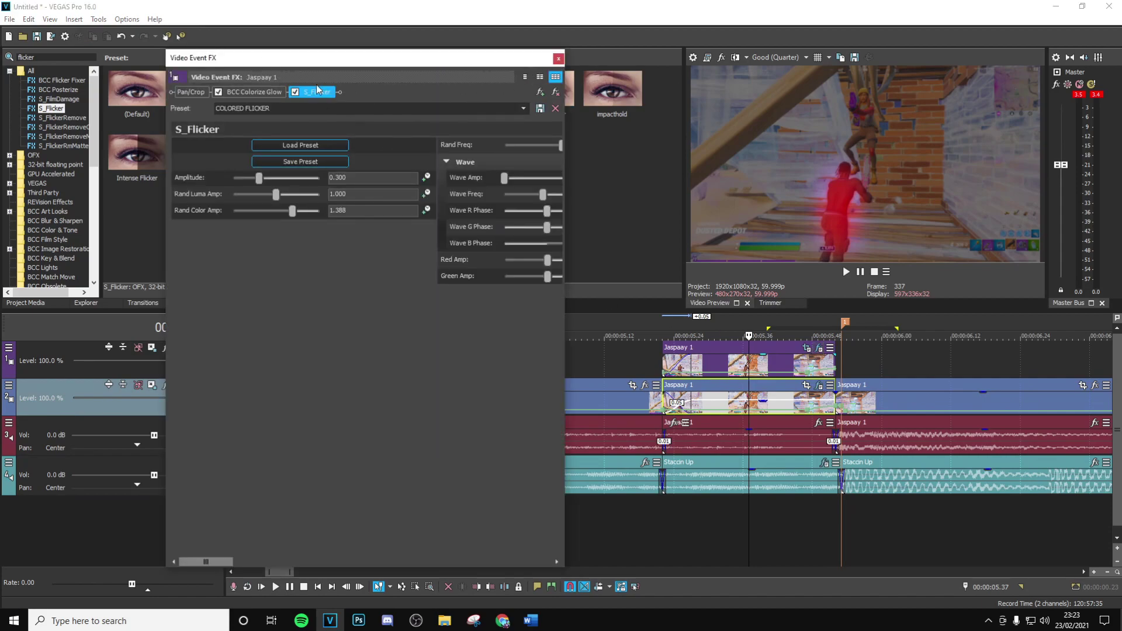
click(558, 60)
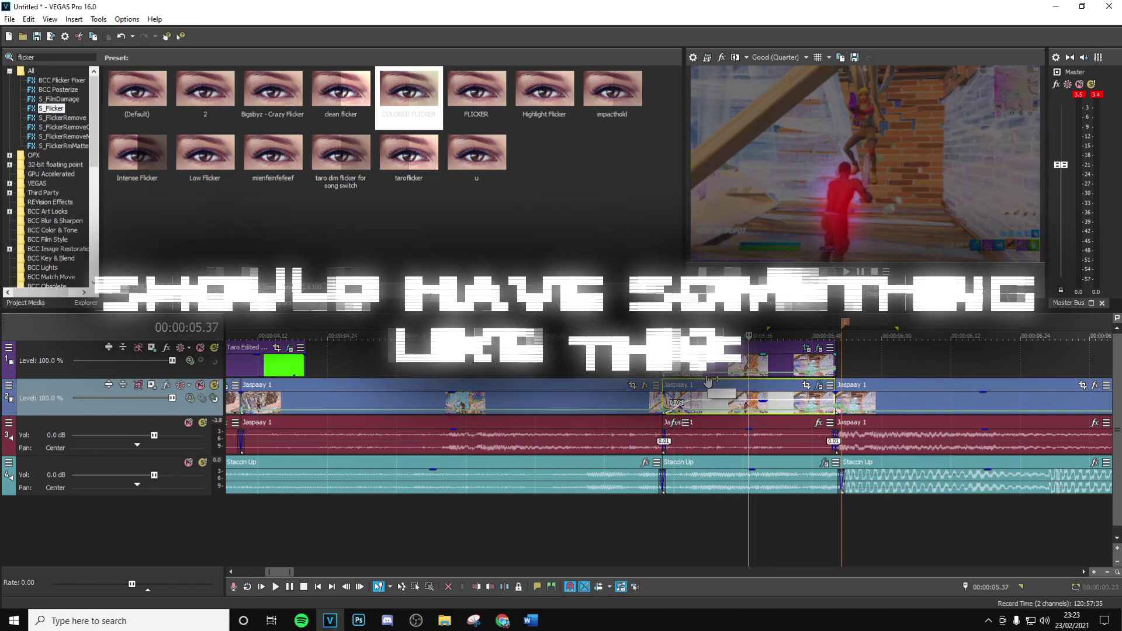
Step: Play back the range from 00:00:05.11 to 00:00:06.13 and check the masked clips together with the modulated song segment
drag(599, 365, 957, 401)
key(space)
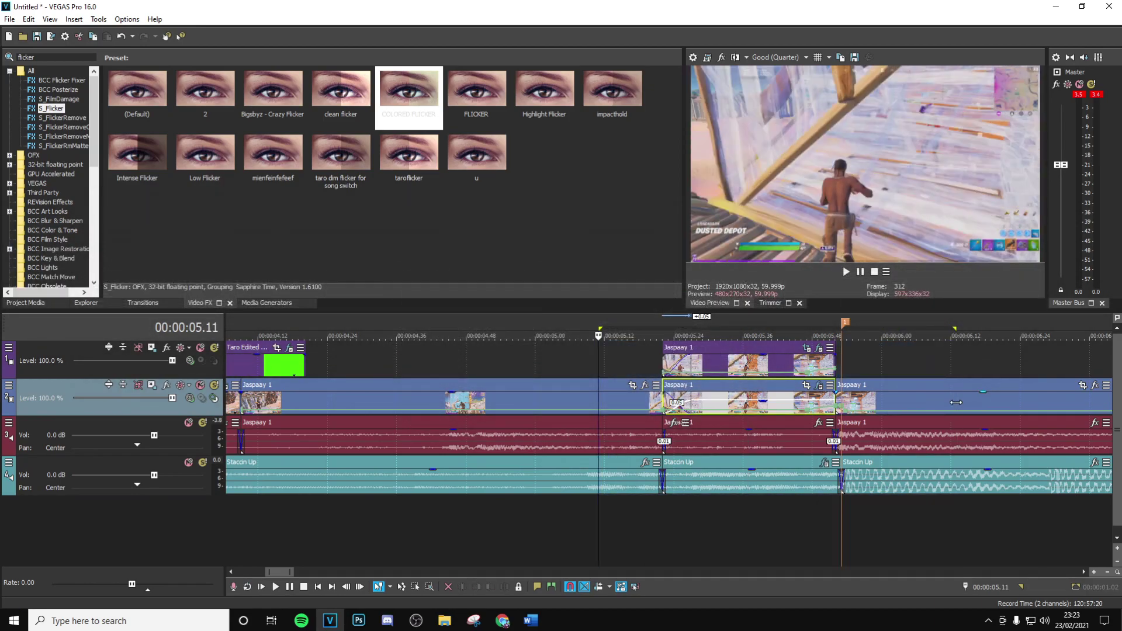
key(space)
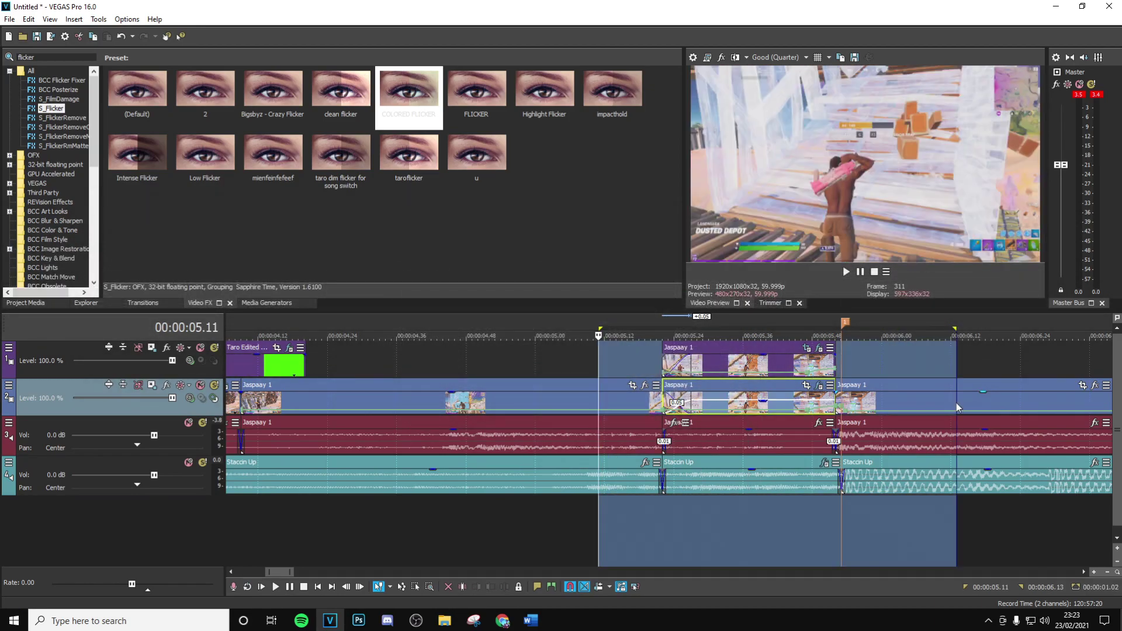
key(space)
click(733, 359)
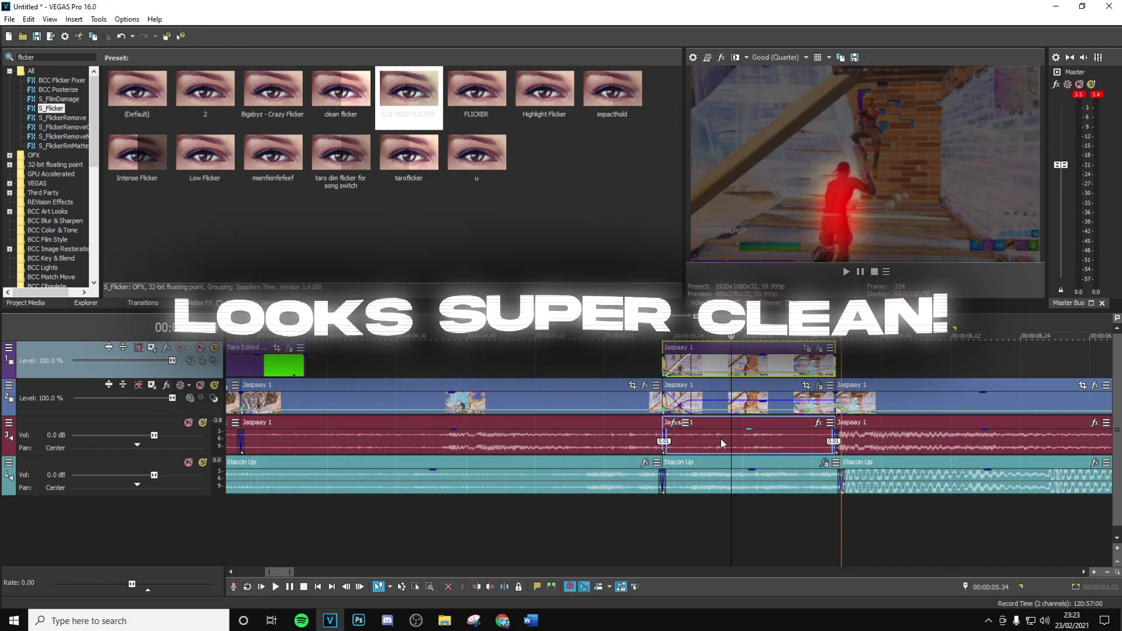
click(726, 480)
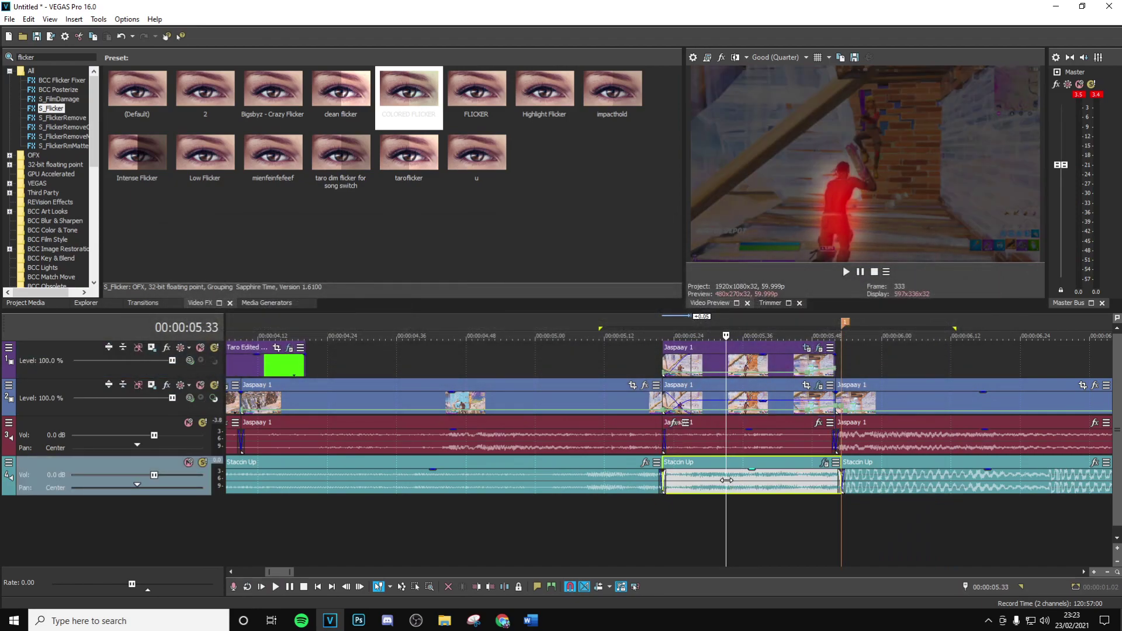
click(777, 488)
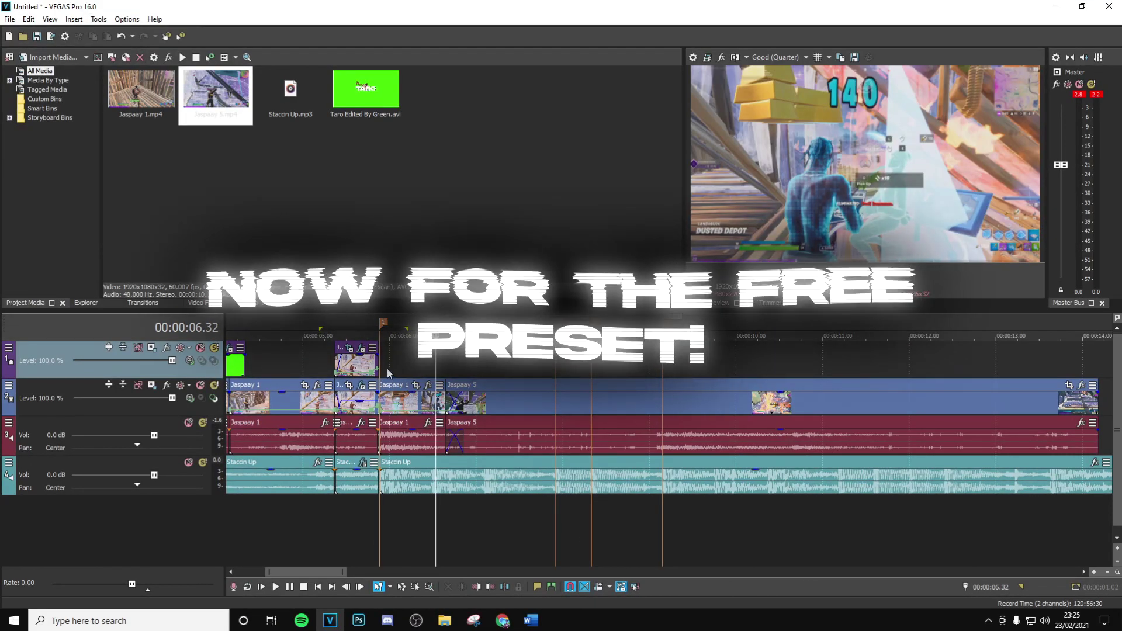
Step: Apply the !taropinkimpact package from Taro's Presets to the Jaspaay 1 clip that starts at the first beat marker
click(386, 365)
scroll(386, 365, up, 3)
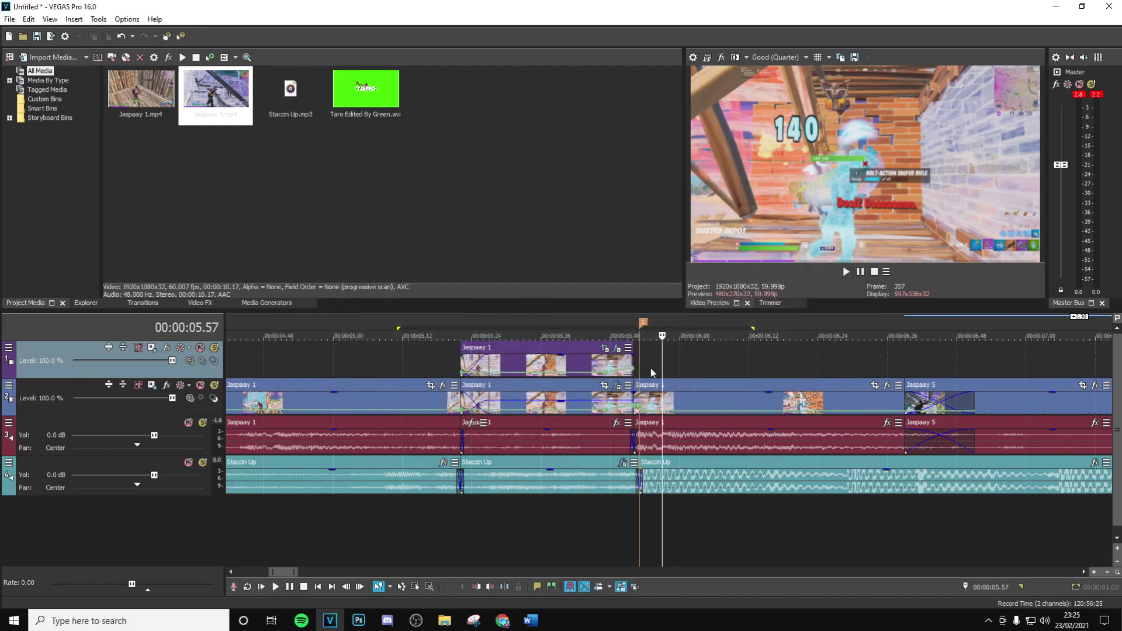
click(643, 373)
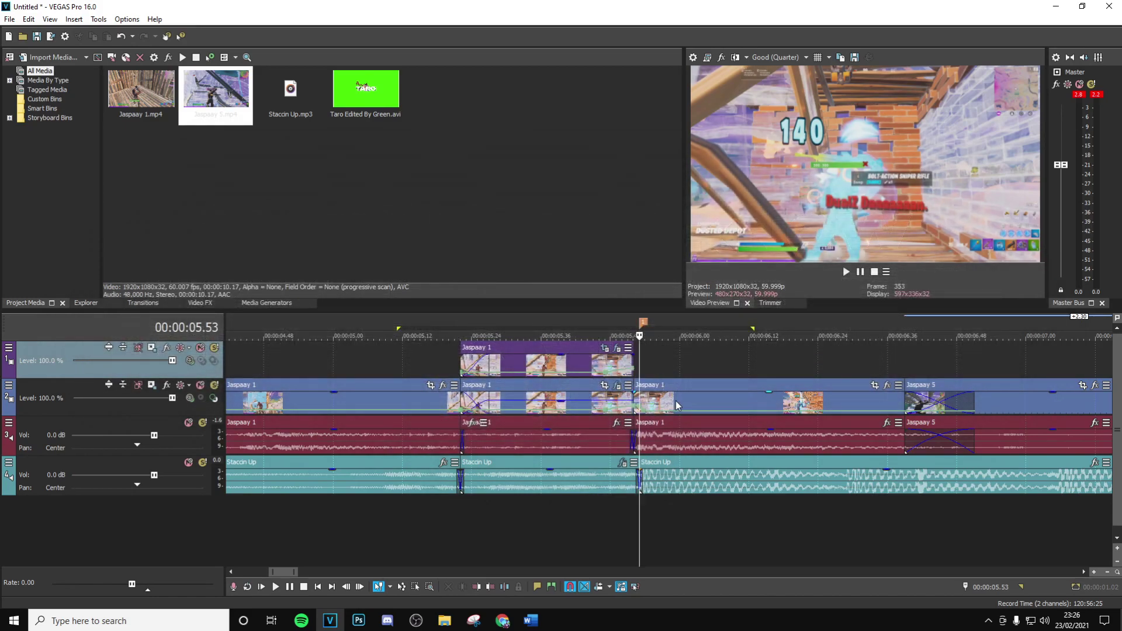
click(887, 386)
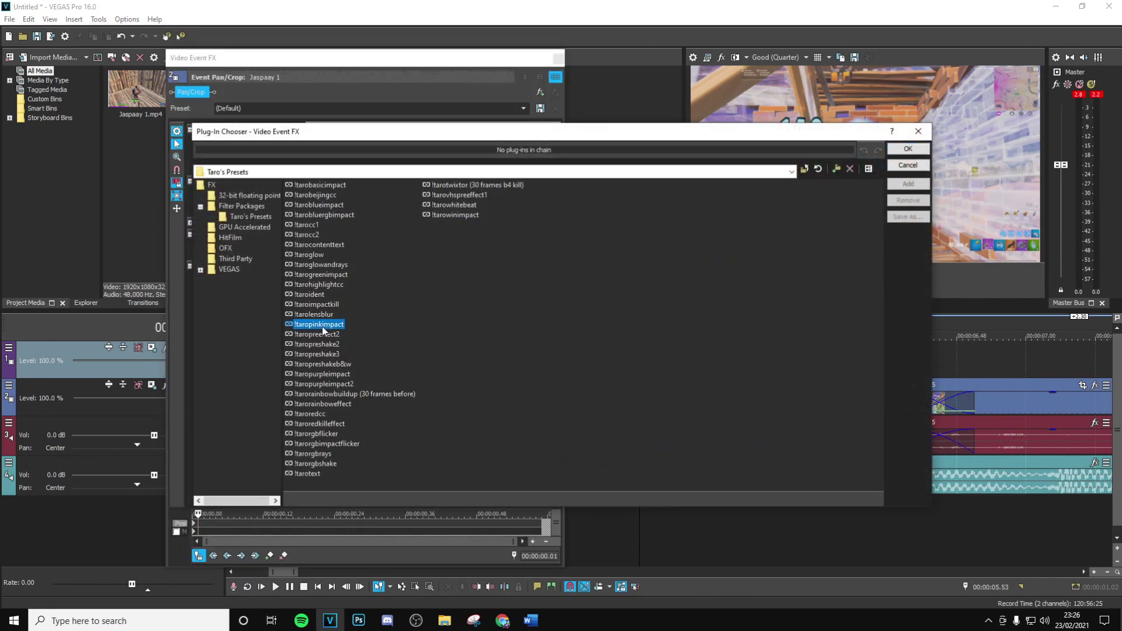
click(908, 148)
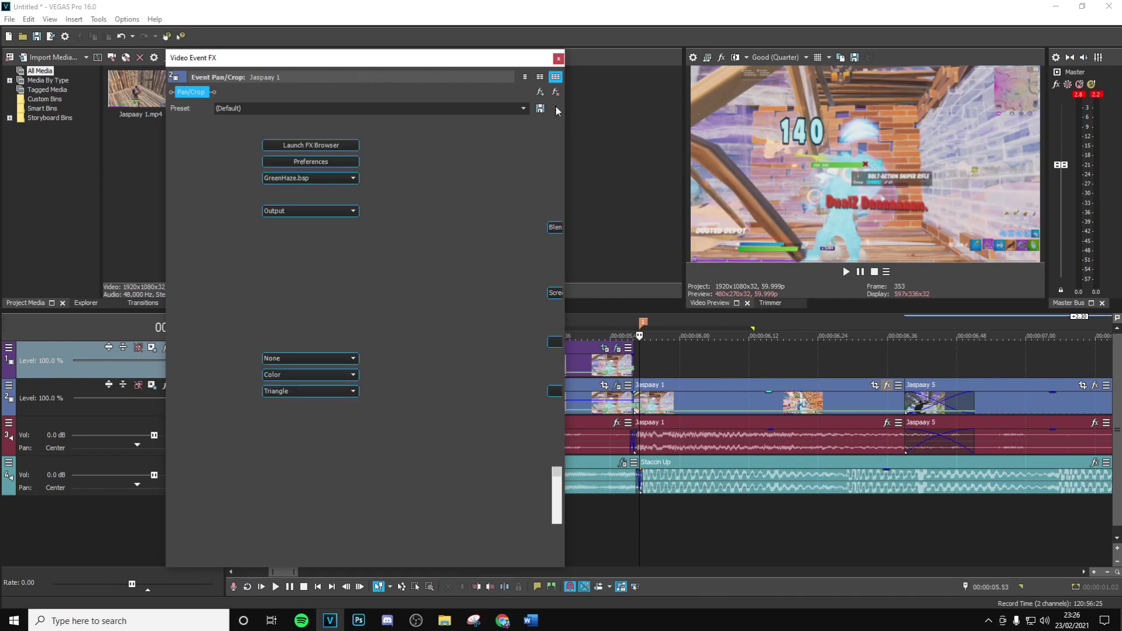
click(558, 59)
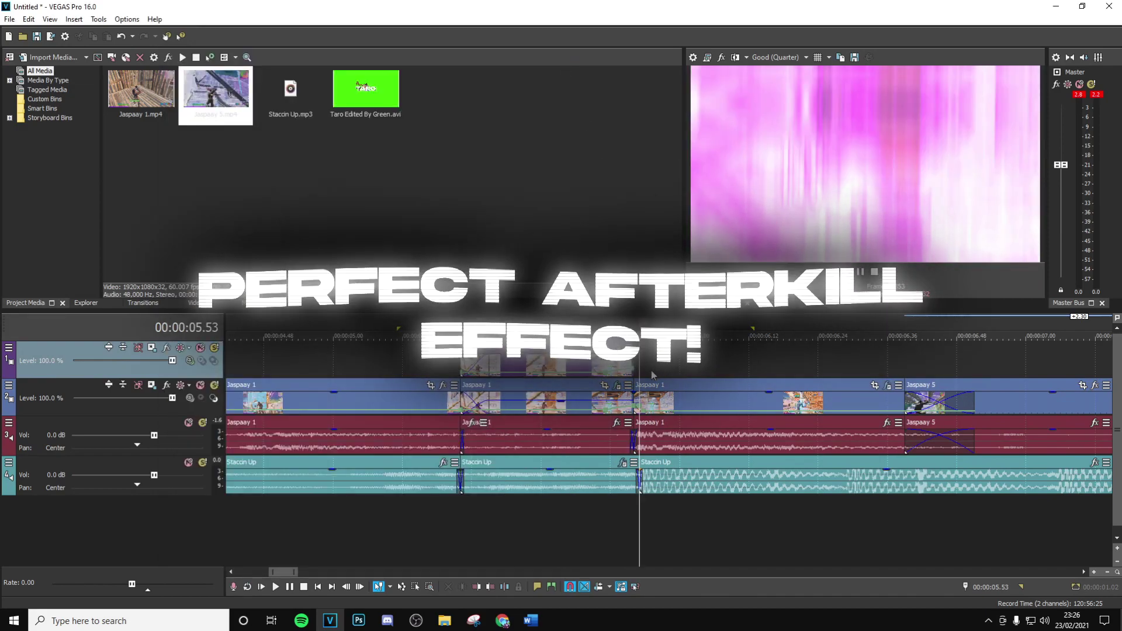
Step: Step through the frames around the first beat marker to check the transition into the pink impact effect
click(620, 533)
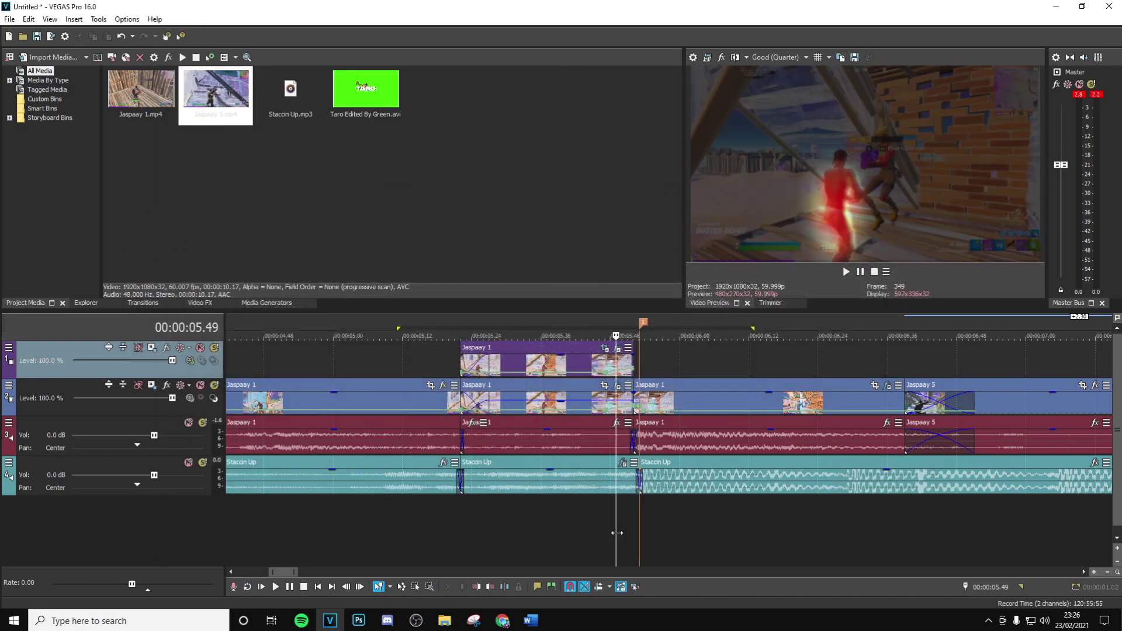
key(Right)
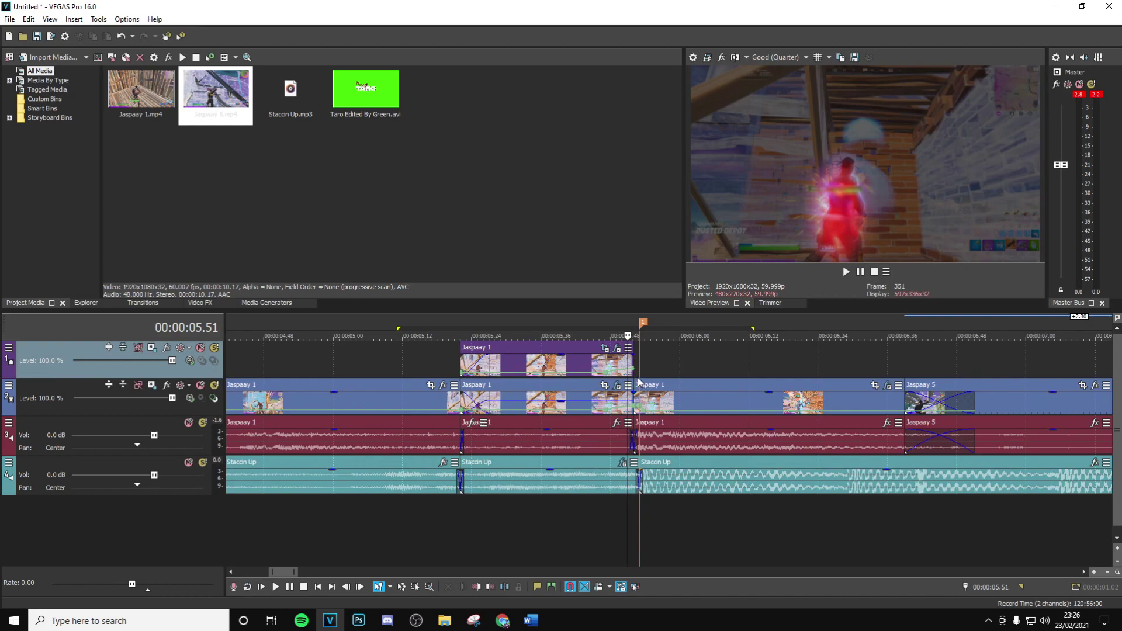
click(638, 377)
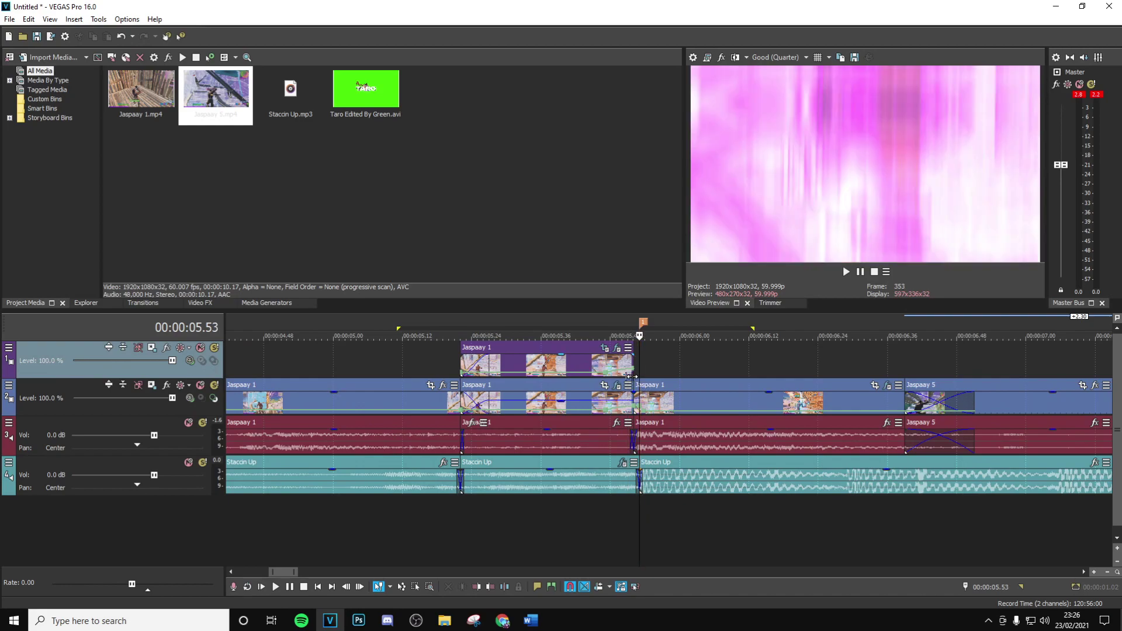
Step: Change the BCC Film Glow colour on the clip following the first beat marker from purple to a red-orange
click(886, 386)
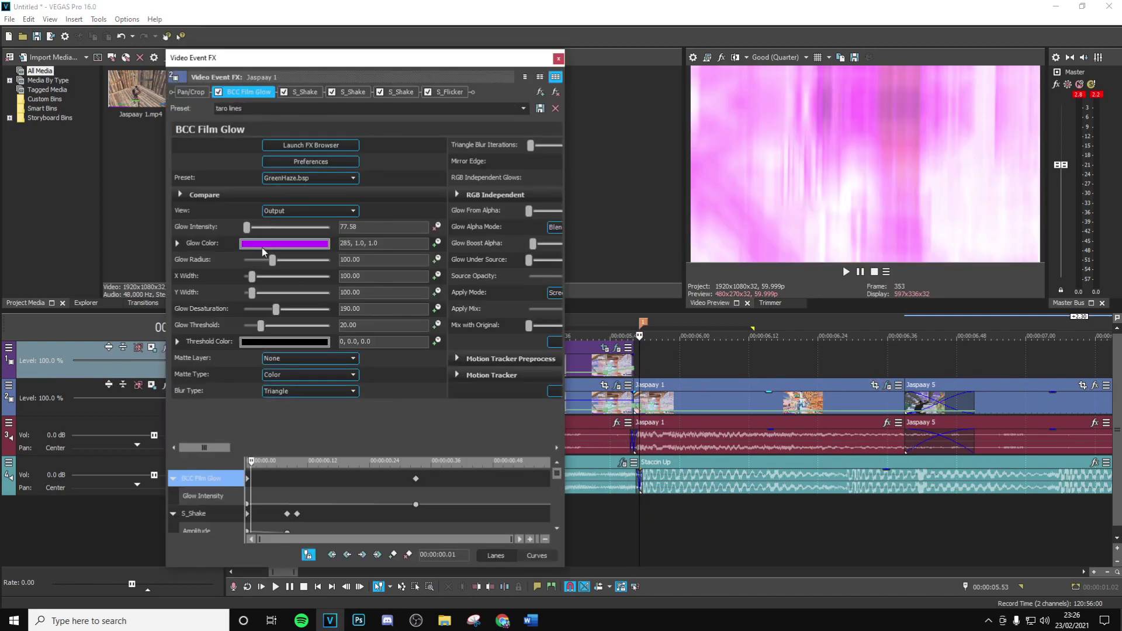
click(262, 245)
drag(323, 280, 322, 263)
click(539, 73)
click(559, 58)
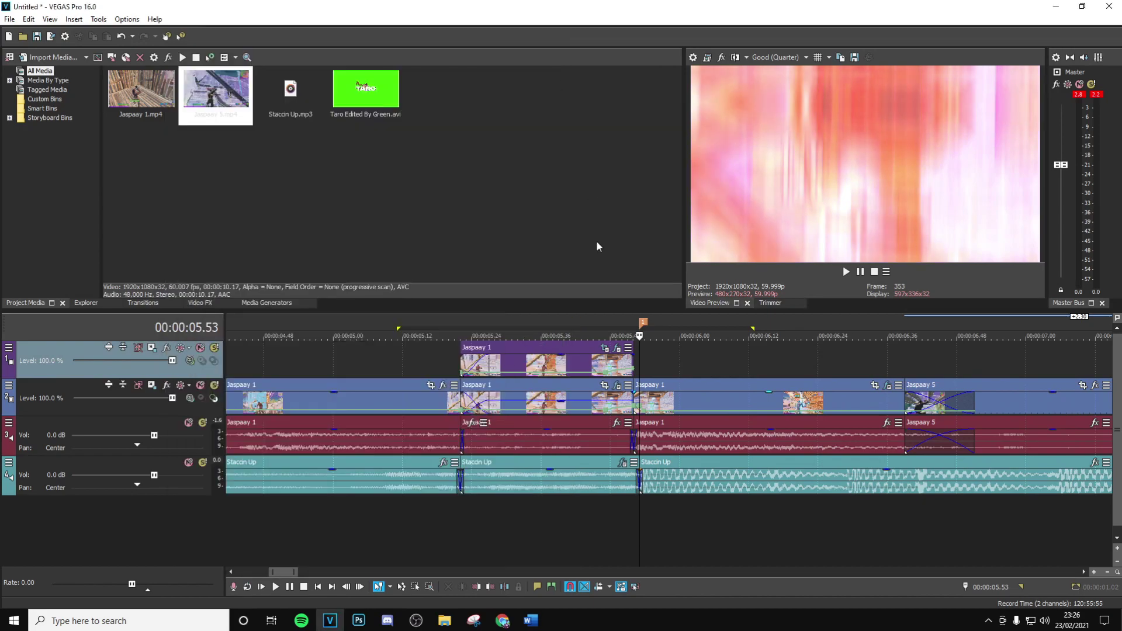
Step: Scrub through the recoloured impact effect and the following clip, ending at the last beat marker at 00:00:09.09
click(542, 524)
drag(539, 519, 977, 528)
scroll(988, 517, down, 3)
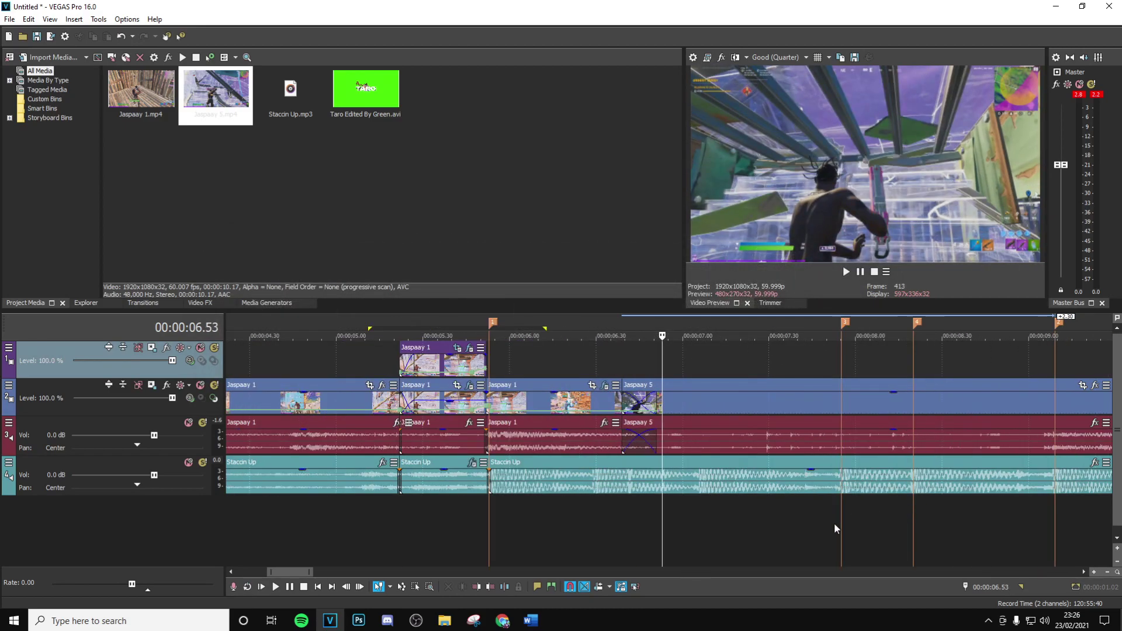
scroll(833, 523, down, 4)
click(807, 502)
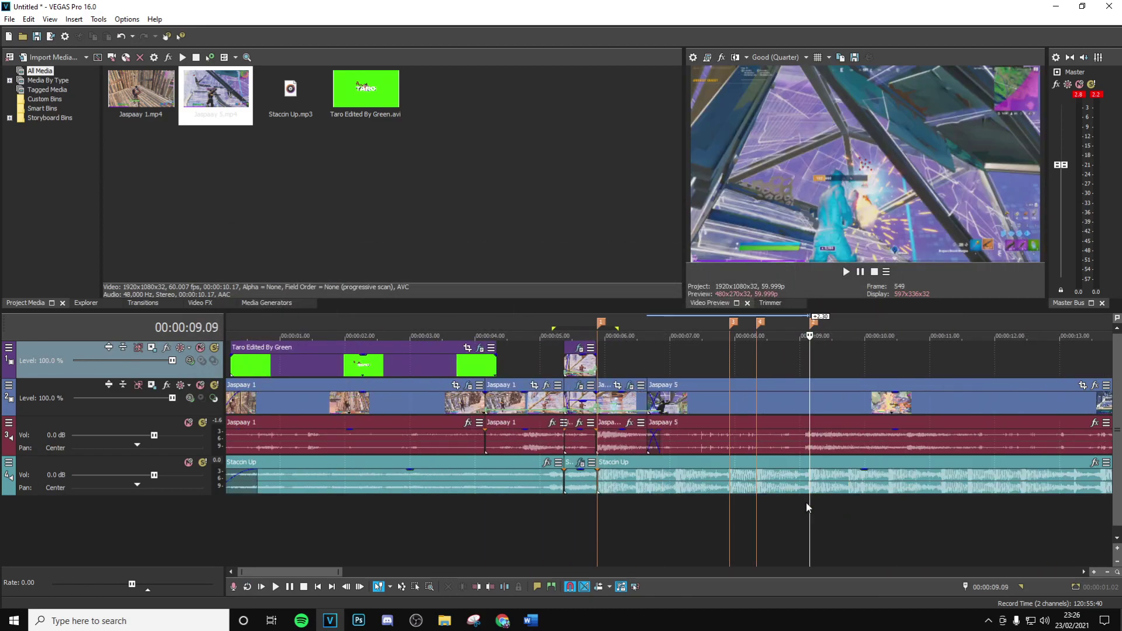
scroll(805, 501, up, 2)
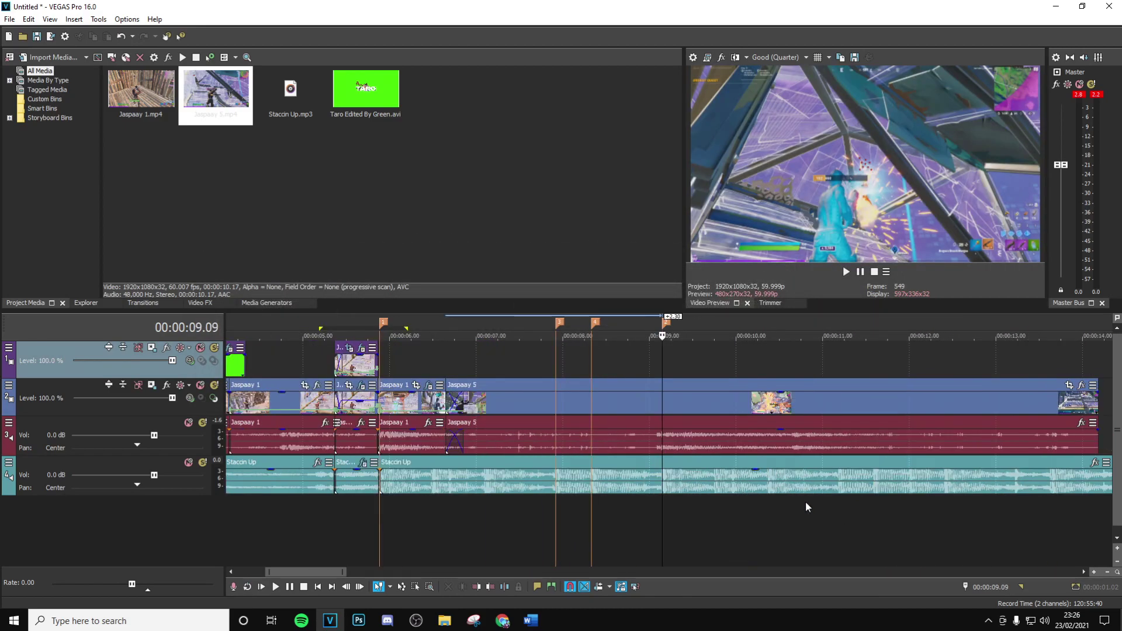
Step: Split the Jaspaay 5 video clip at beat marker 3 (00:00:07.55) and again at beat marker 4
click(445, 507)
scroll(447, 508, up, 4)
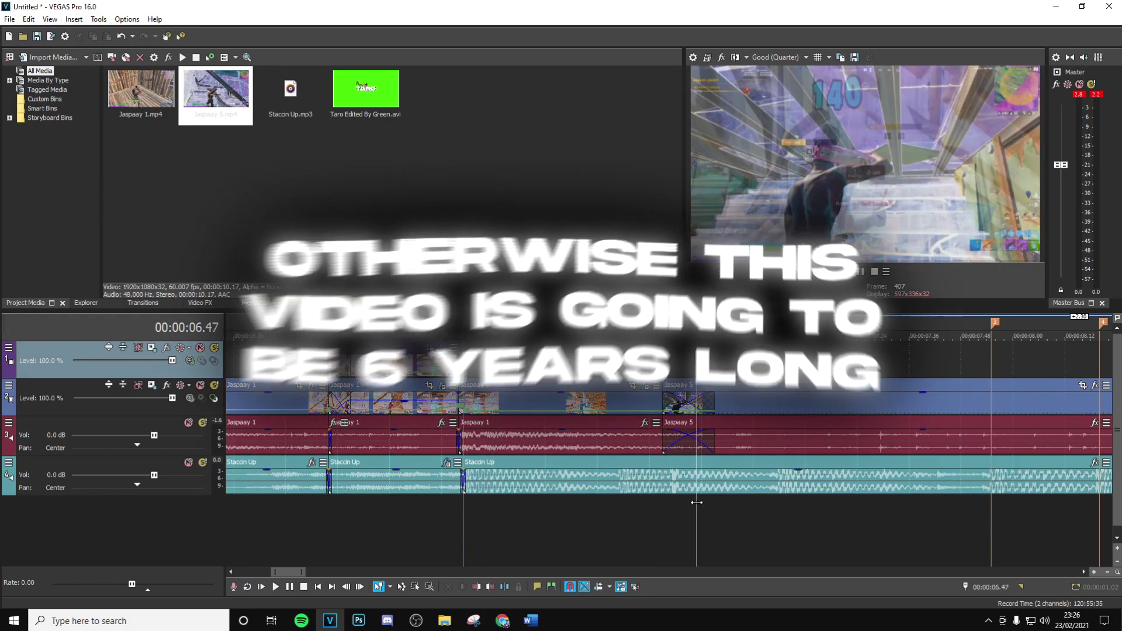
click(767, 518)
click(764, 515)
click(762, 518)
scroll(762, 516, up, 1)
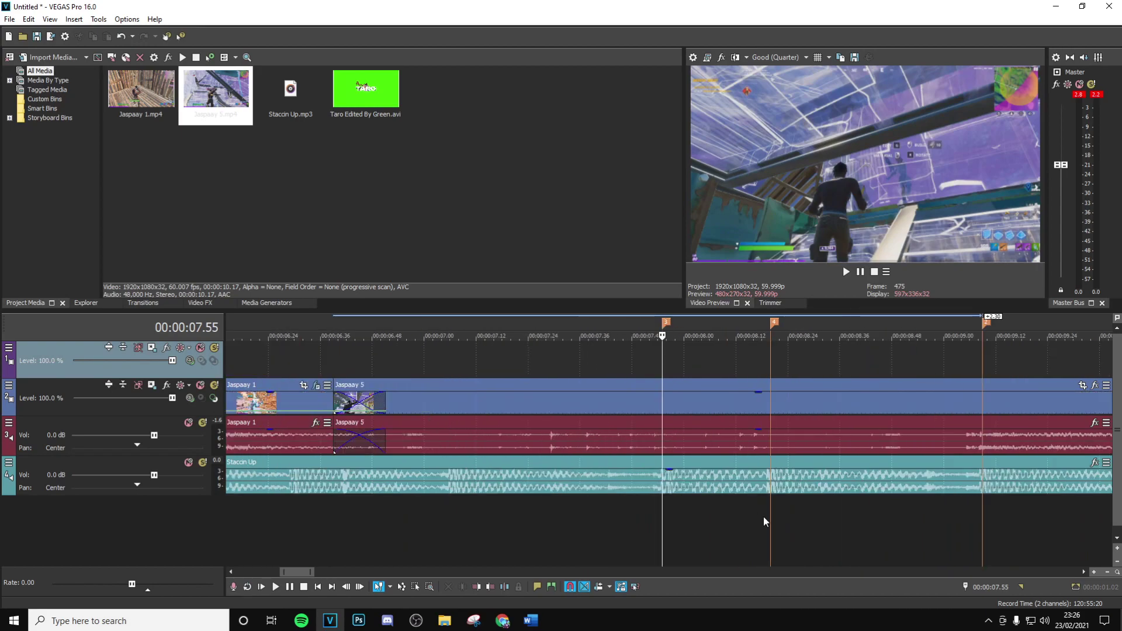
right_click(694, 402)
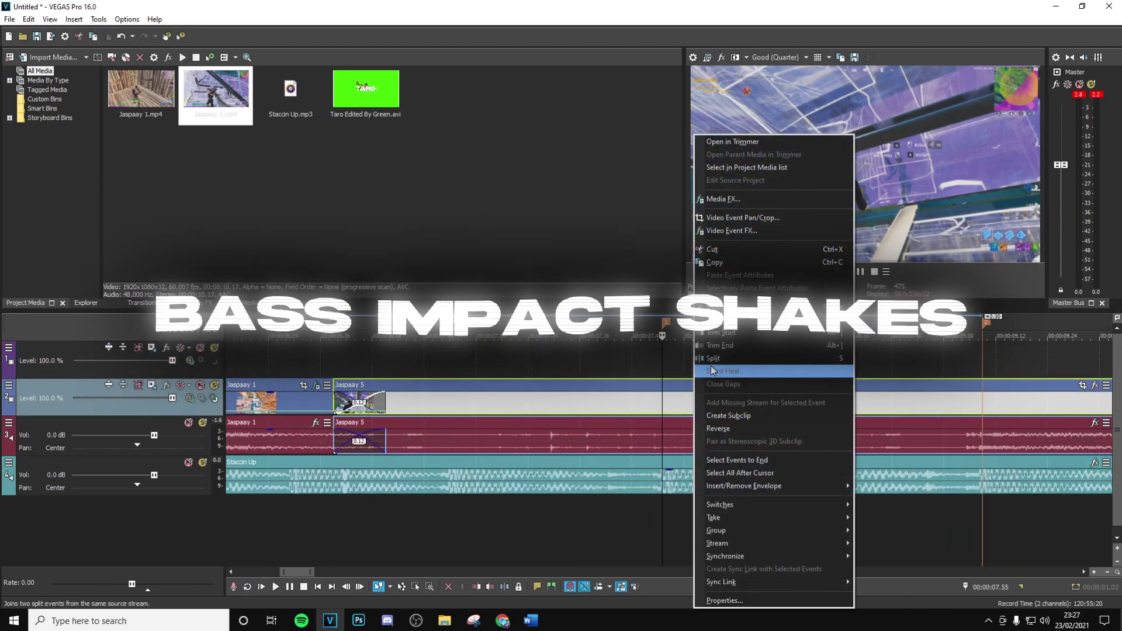
click(711, 363)
right_click(805, 402)
click(822, 363)
Step: Find the S_Glint effect by searching for "small" and apply its small impact preset to the Jaspaay 5 clip between markers 3 and 4
click(647, 528)
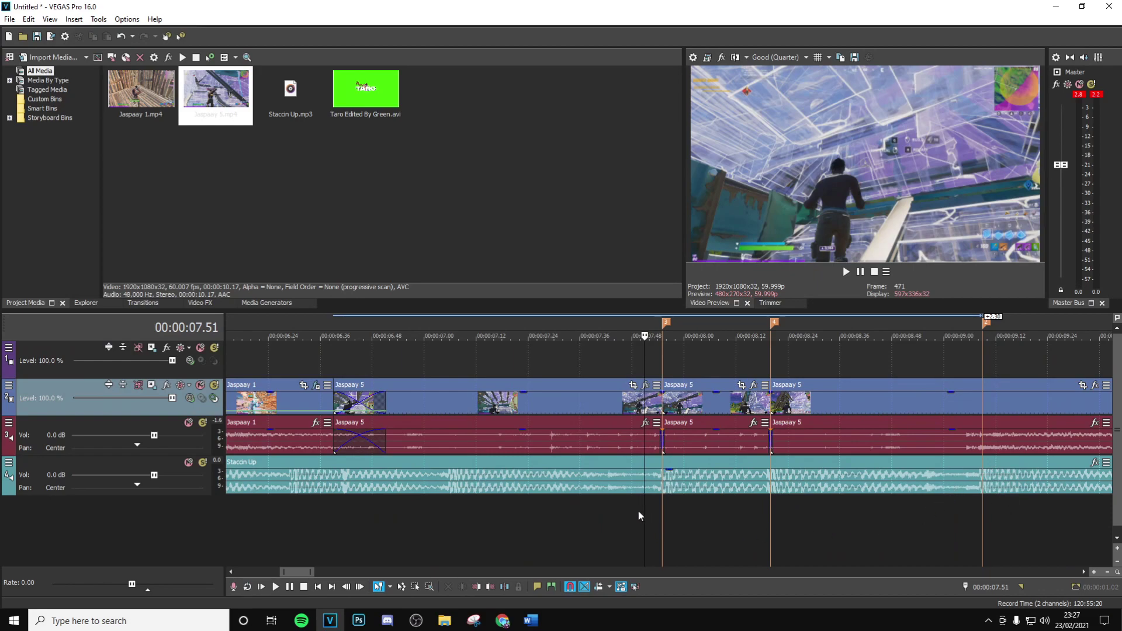
click(663, 512)
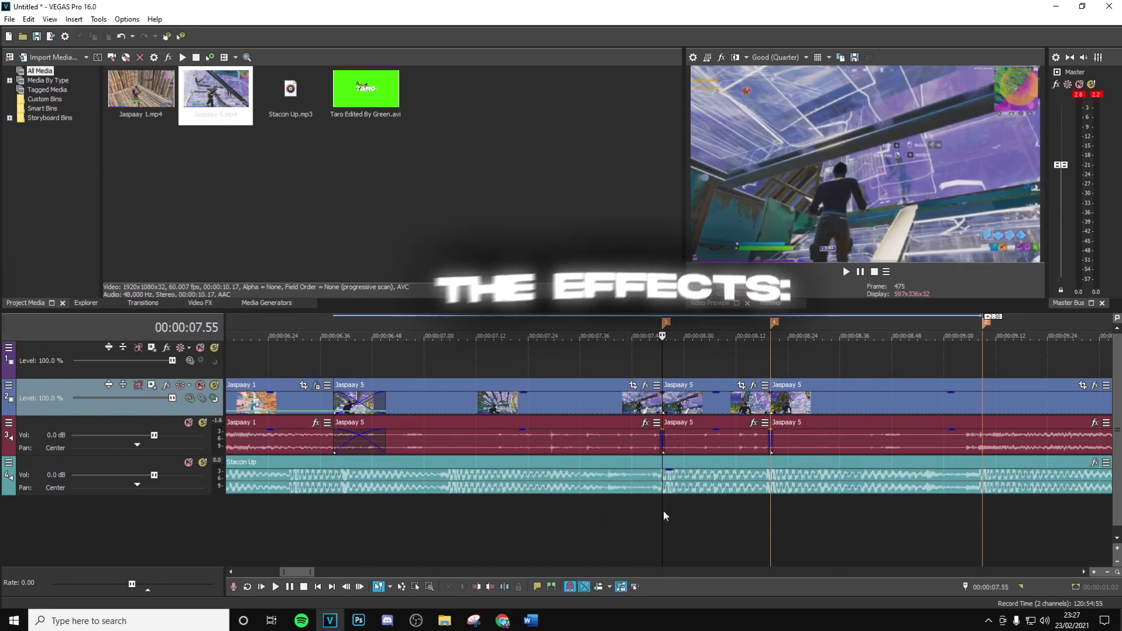
click(204, 304)
double_click(42, 58)
text(small)
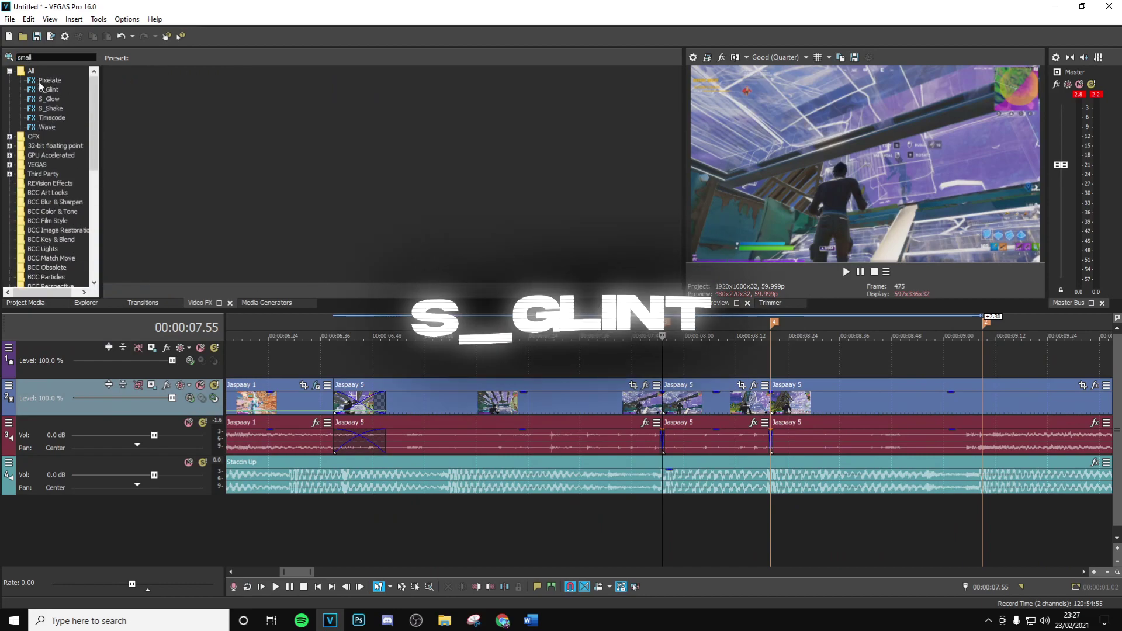
click(42, 89)
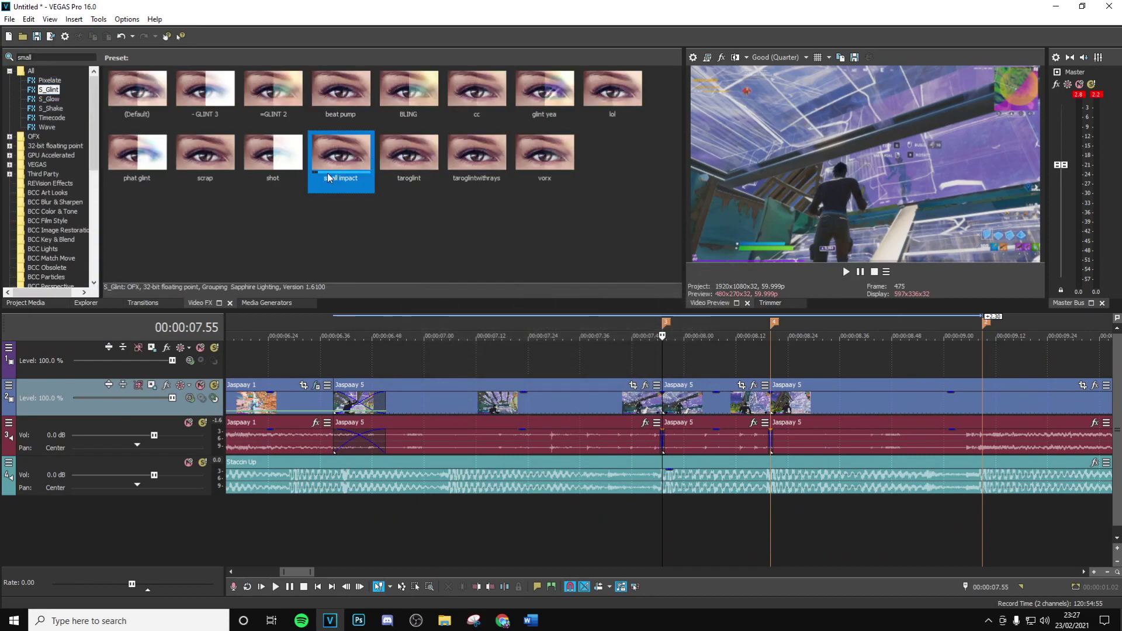
drag(758, 362, 703, 391)
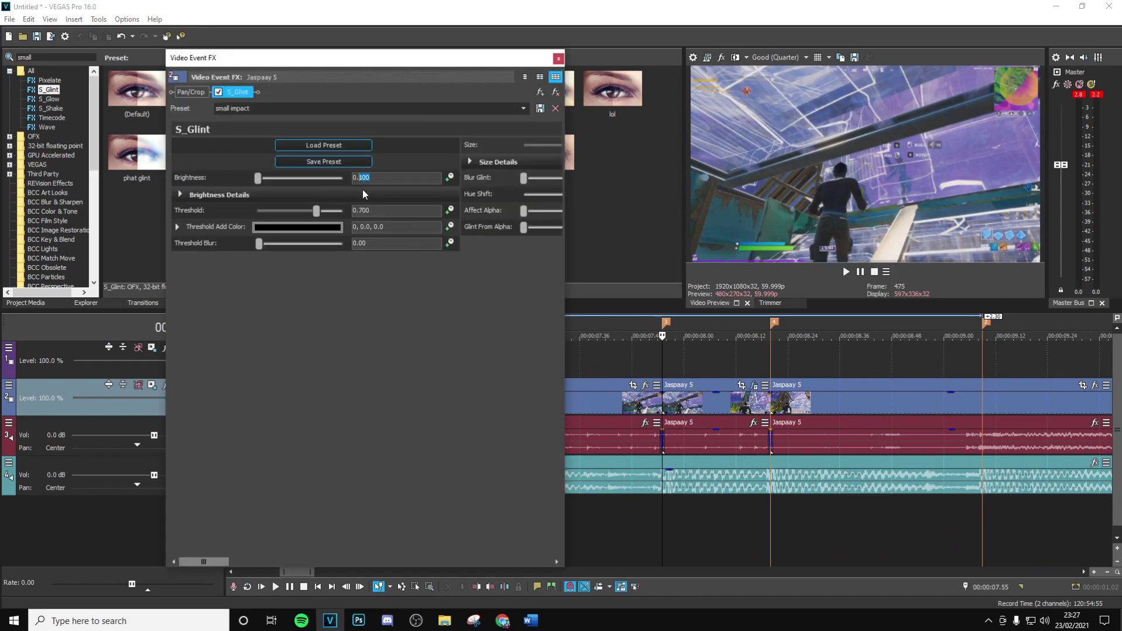
Step: Set the S_Glint Brightness to 0.400 and turn on its animation with a keyframe at the clip's first frame
text(4)
key(Return)
drag(203, 561, 309, 544)
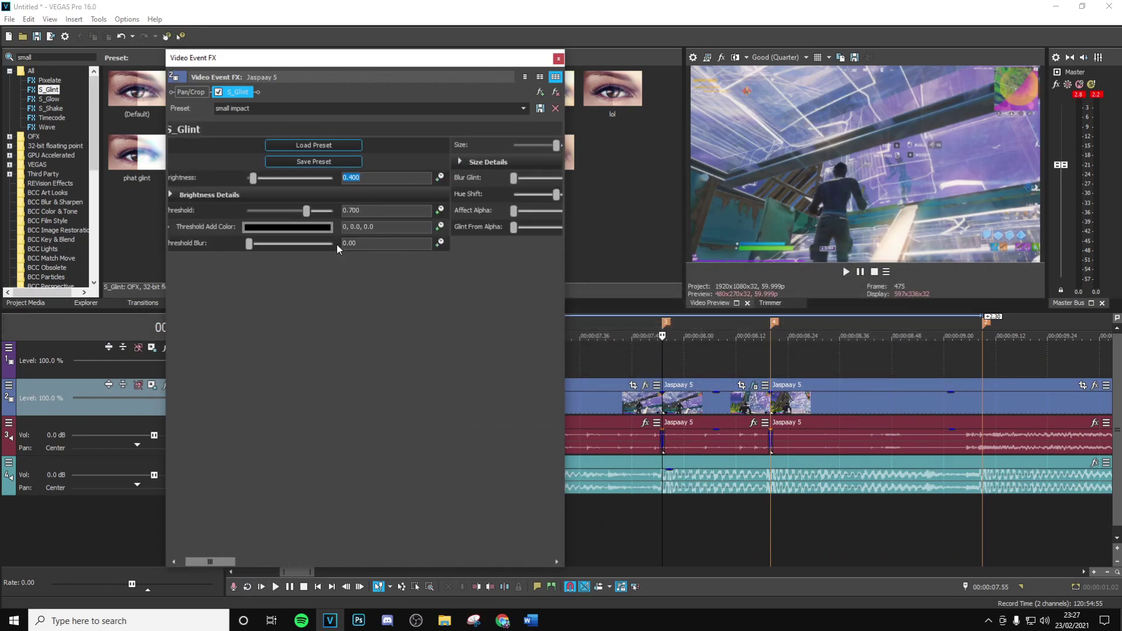
click(441, 177)
drag(246, 462, 234, 463)
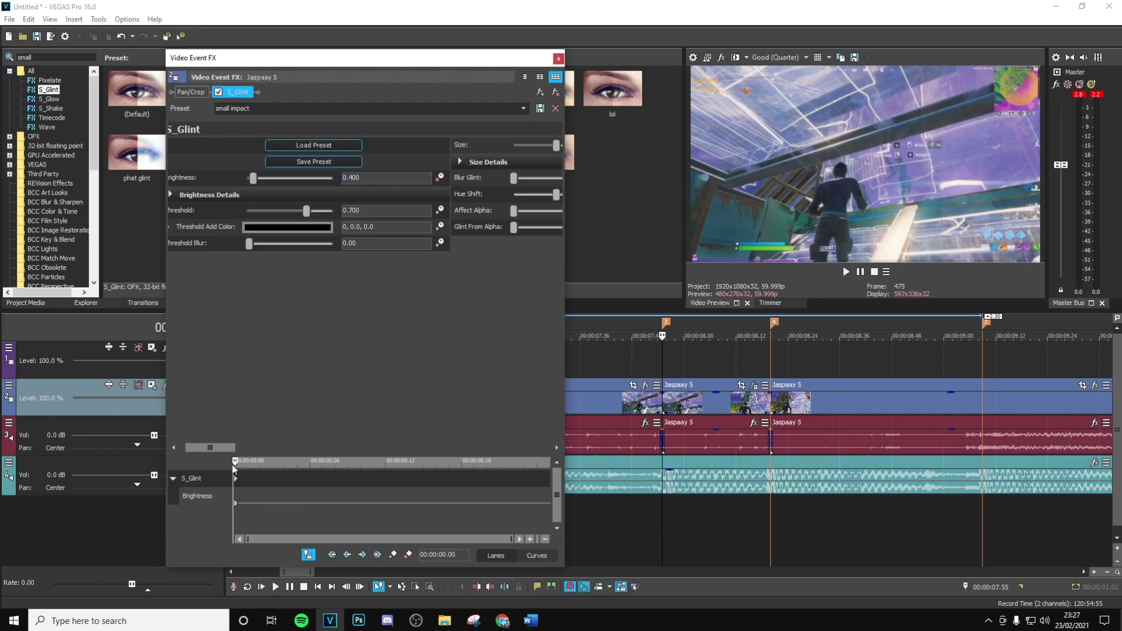
Step: Keyframe the S_Glint Brightness to 0 at 00:00:00.14 in the clip and close the effect settings
key(Right)
key(Right)
key(Right)
key(Right)
key(Right)
key(Right)
key(Right)
key(Right)
key(Right)
key(Right)
key(Right)
key(Right)
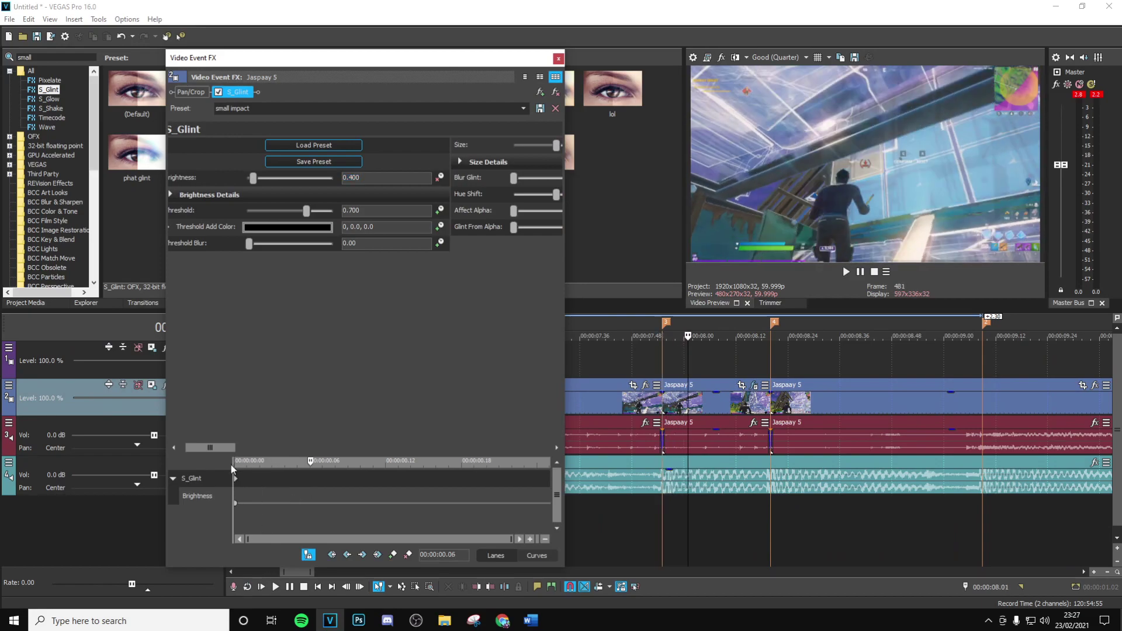
key(Right)
key(Right)
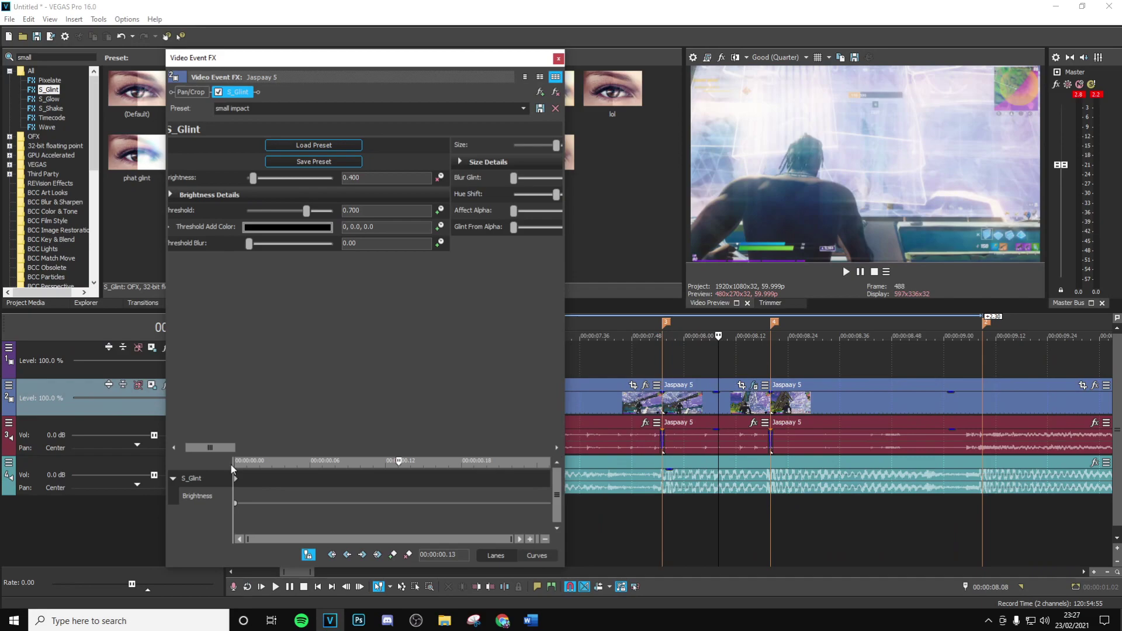
drag(371, 178, 216, 195)
text(0)
key(Return)
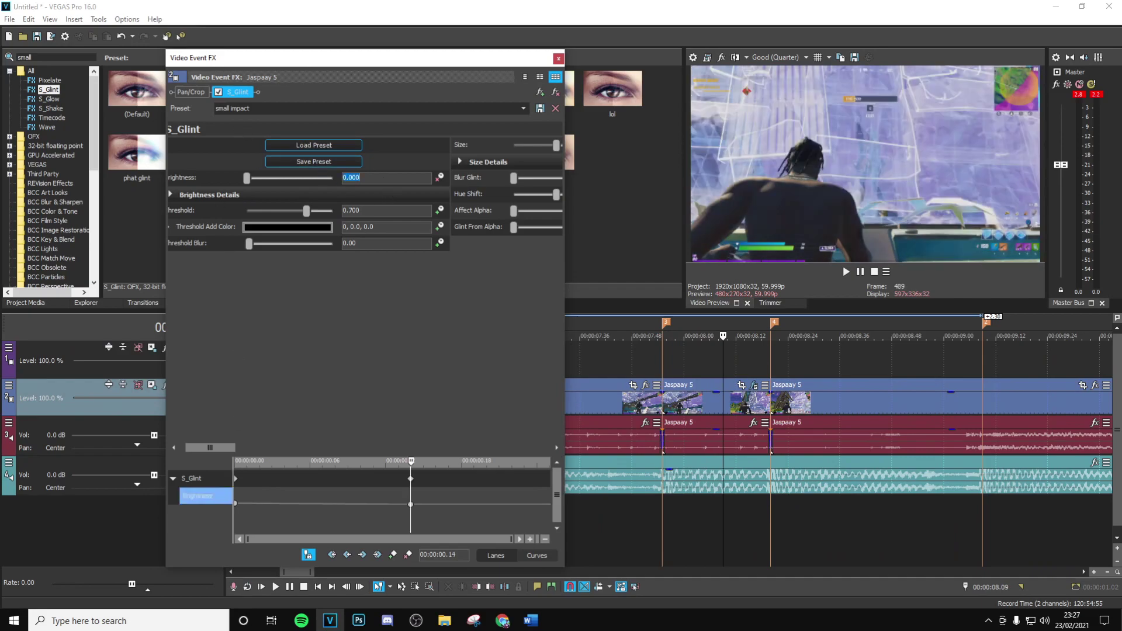
click(557, 59)
Step: Return to marker 3 and show the S_Shake presets
click(662, 398)
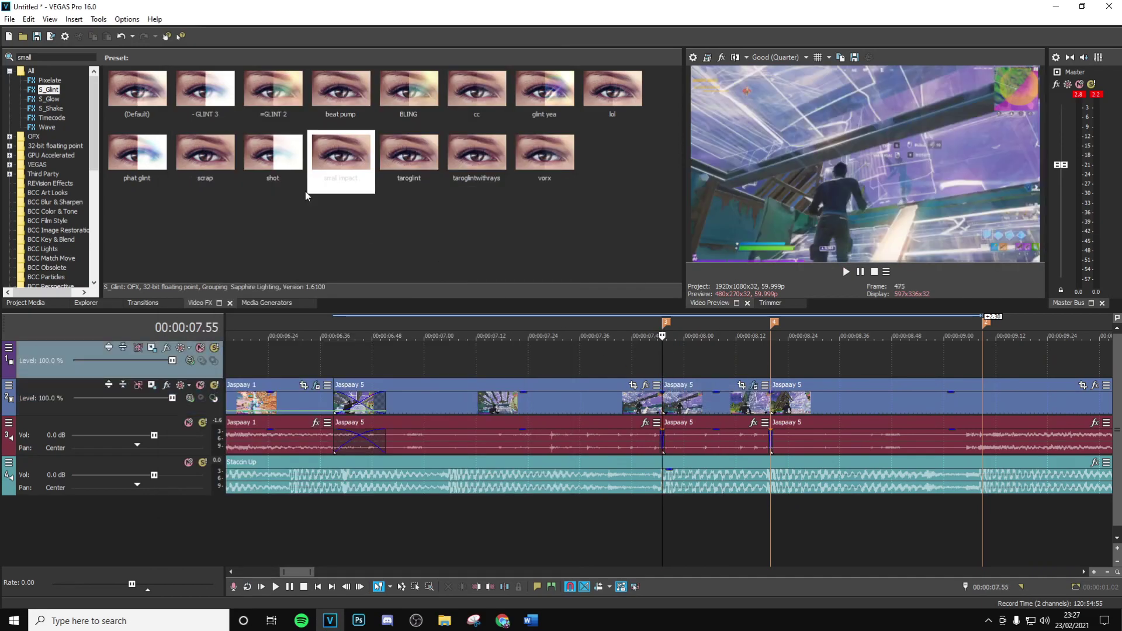
click(51, 108)
scroll(125, 153, down, 5)
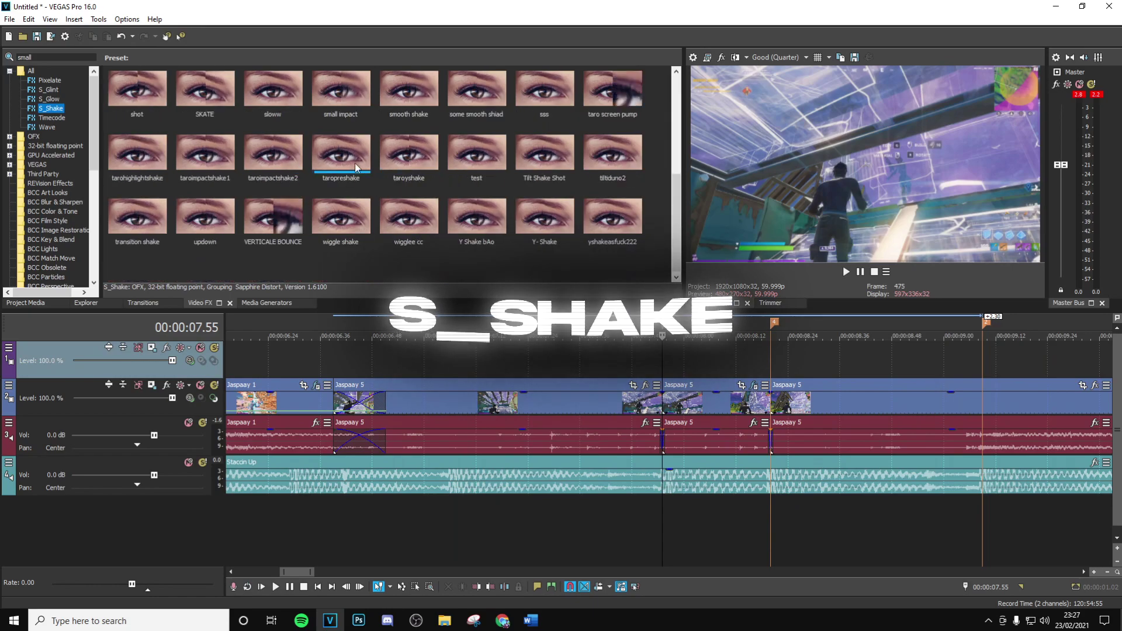
drag(409, 155, 694, 402)
click(556, 94)
click(557, 60)
click(273, 153)
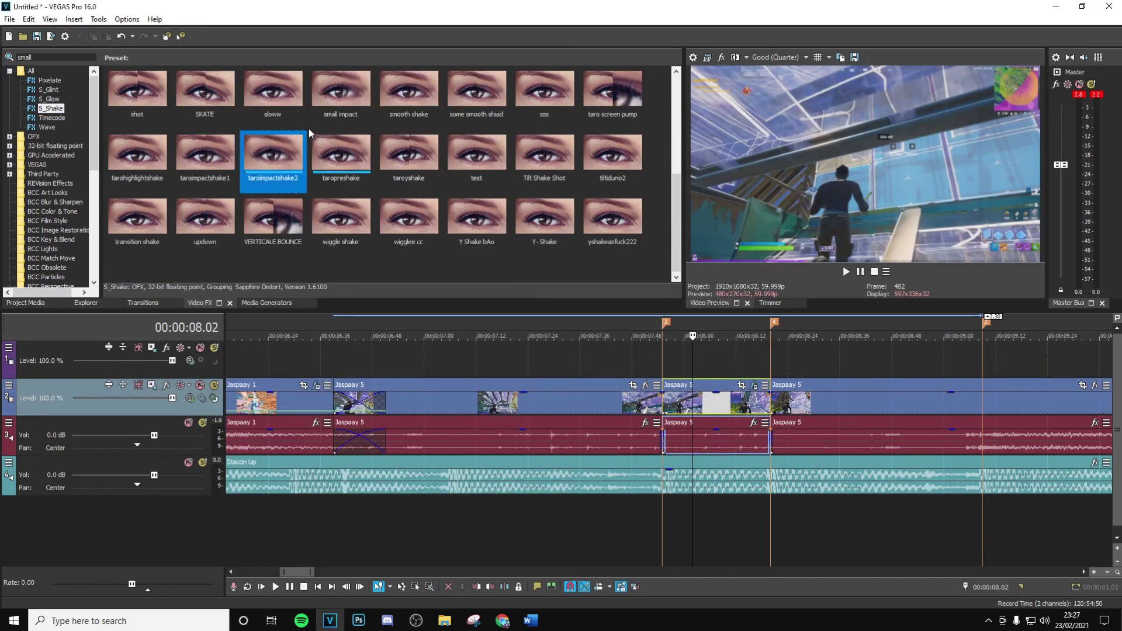
Step: Apply the S_Shake small impact preset to the clip between markers 3 and 4, animating Amplitude from 1.200 at the start to 0 at 00:00:00.14
drag(347, 93, 701, 403)
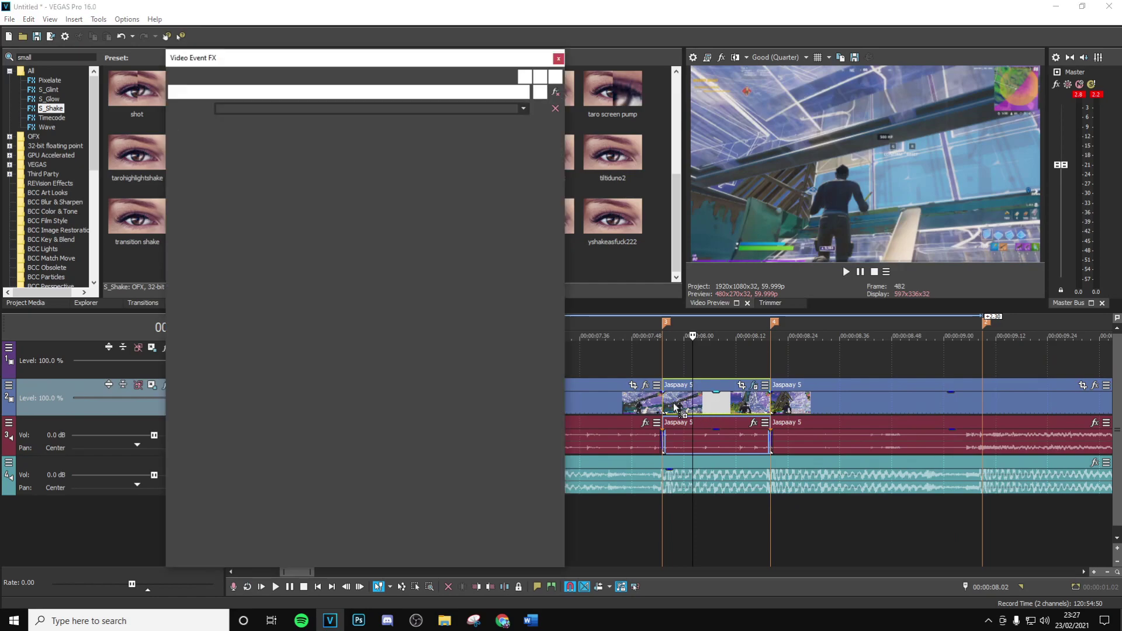
drag(331, 464, 248, 462)
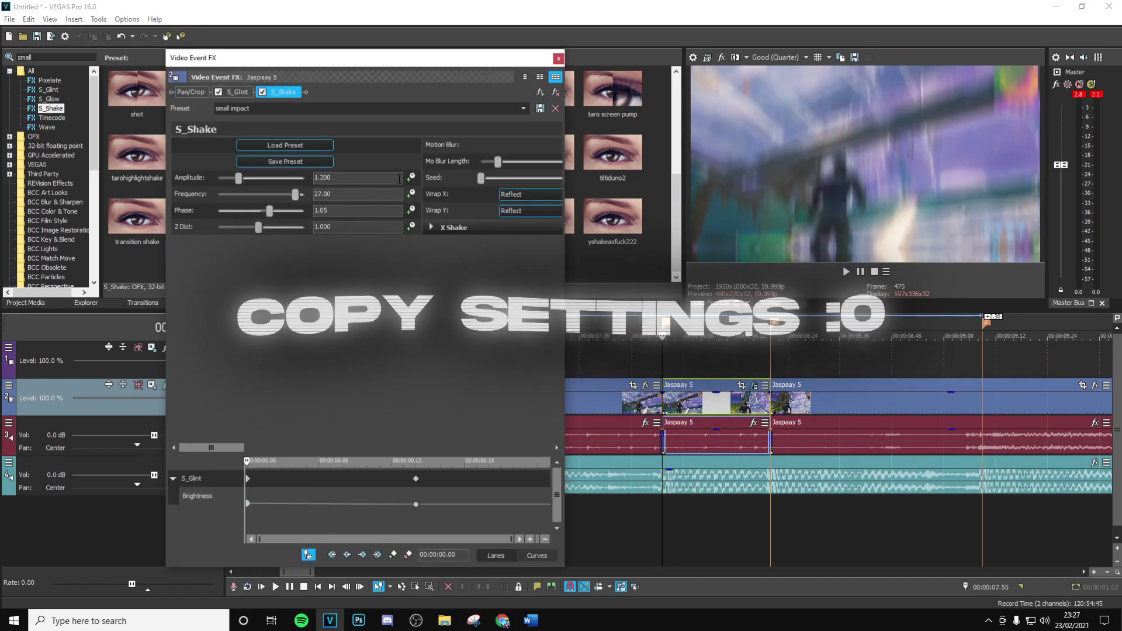
click(411, 177)
drag(246, 462, 438, 465)
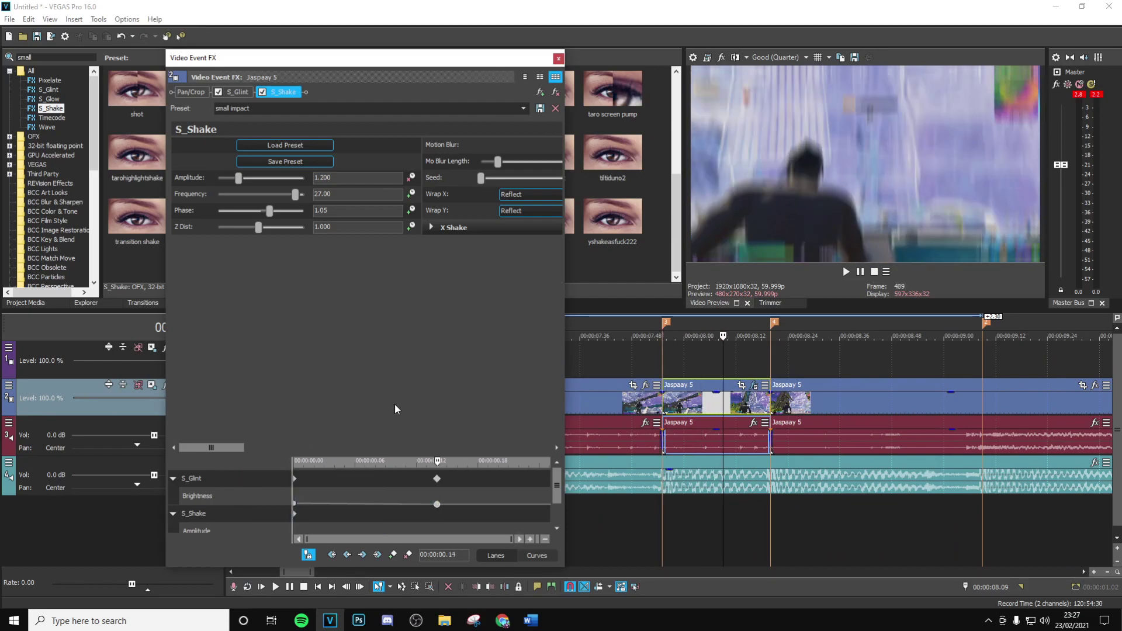
drag(238, 181, 220, 180)
Step: Examine the S_Shake motion blur, wrap, X Shake, Y Shake, Z Shake and Tilt Shake settings, then close the effect settings
drag(219, 446, 429, 452)
click(202, 228)
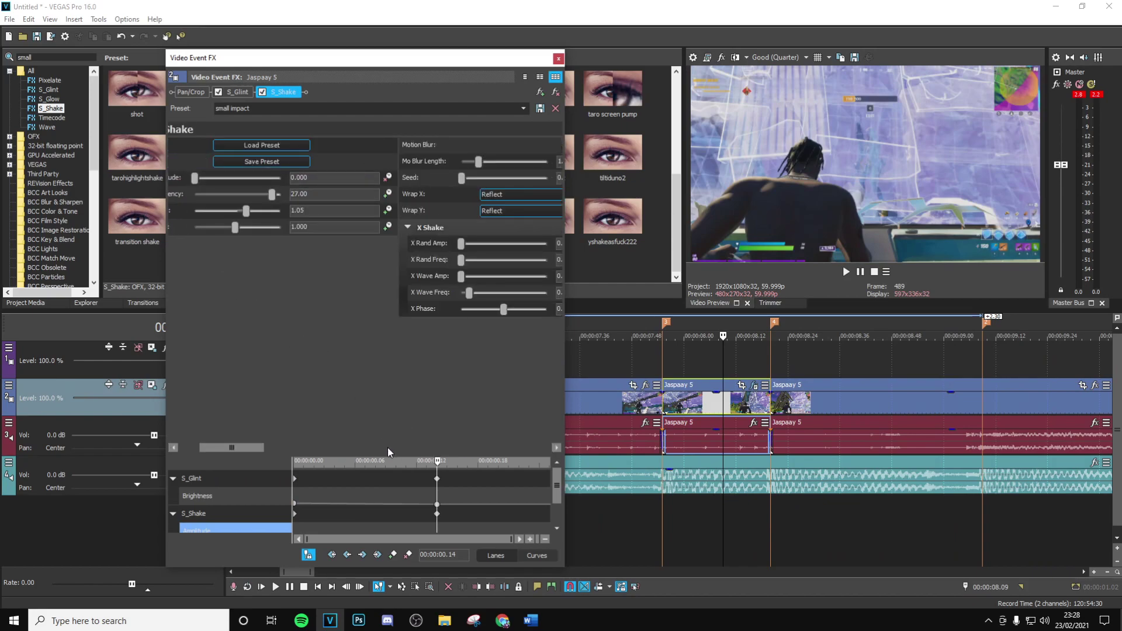
drag(237, 447, 475, 447)
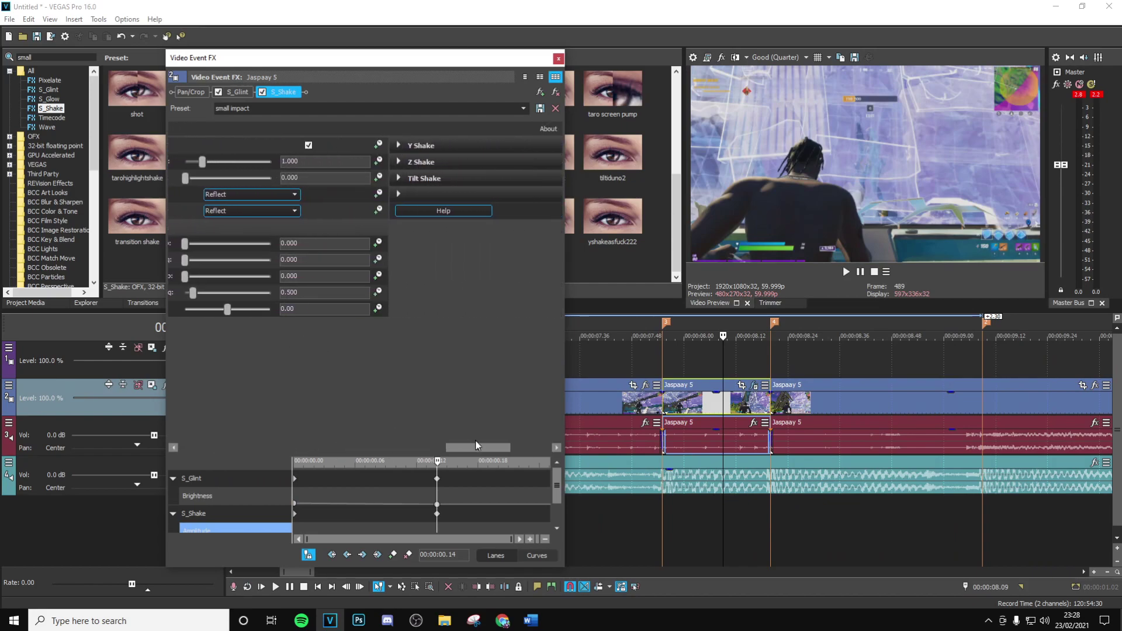
click(400, 146)
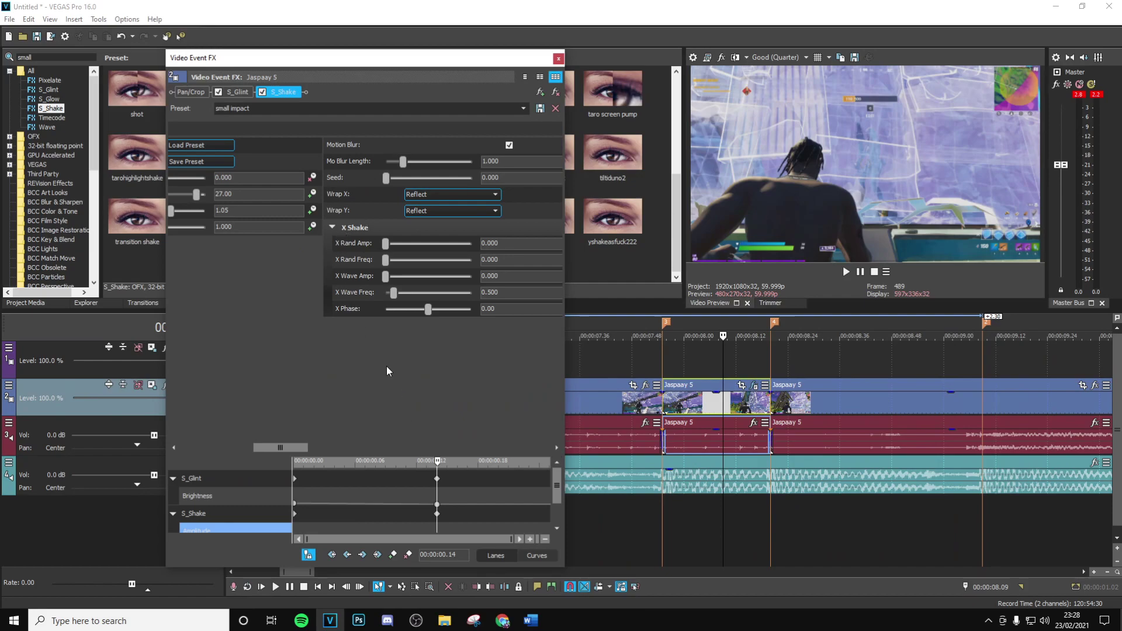
drag(286, 452, 516, 451)
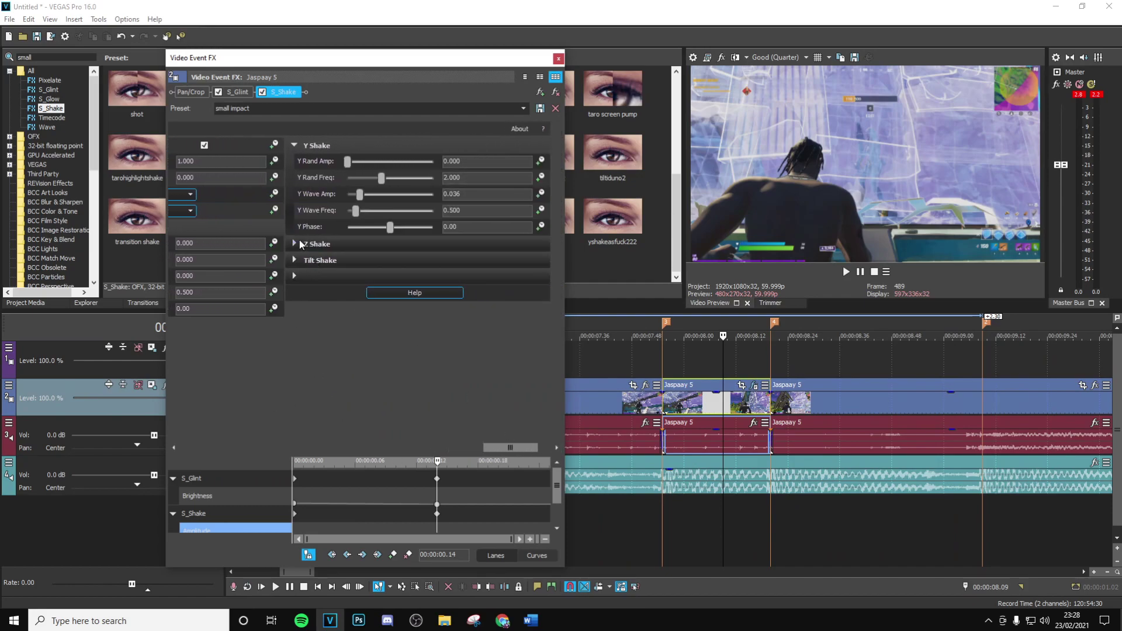
drag(282, 447, 522, 449)
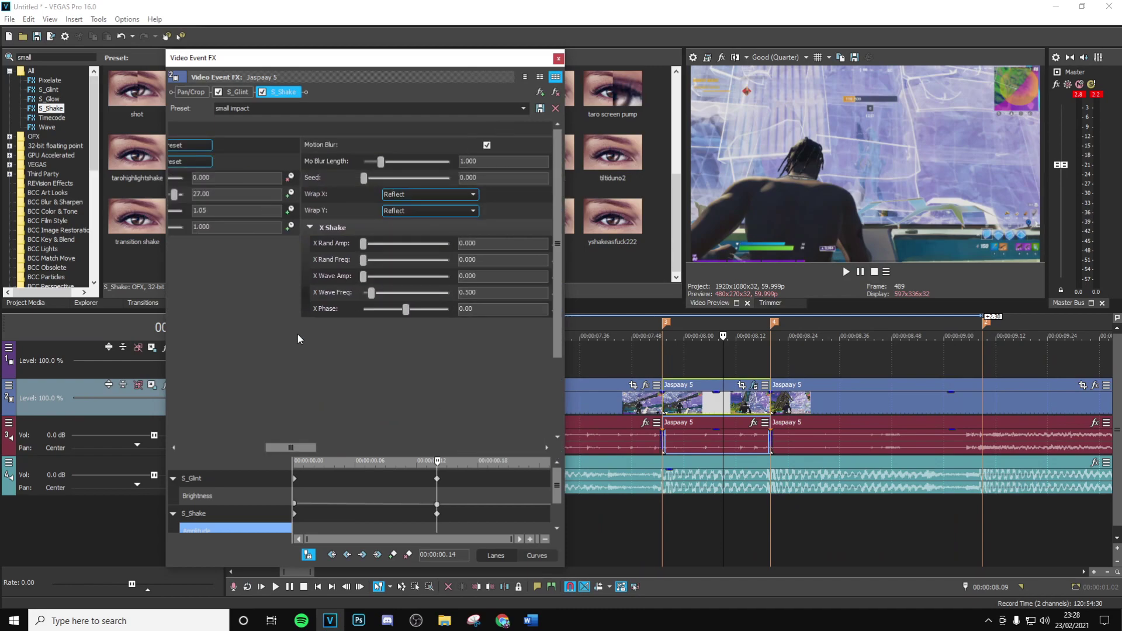
drag(286, 447, 516, 445)
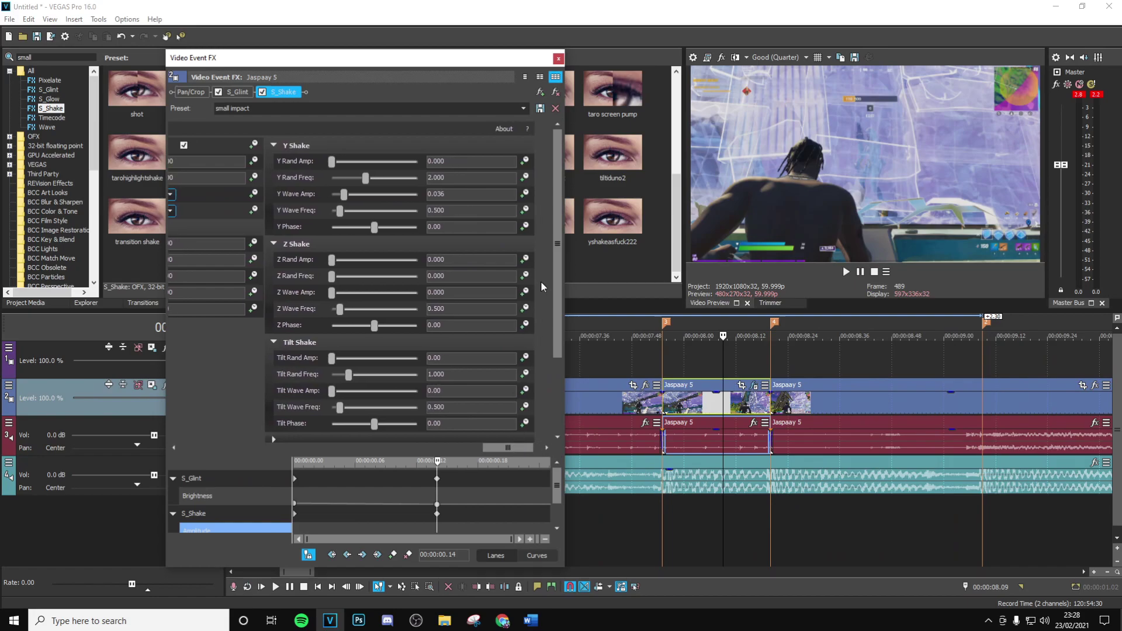
scroll(556, 294, down, 1)
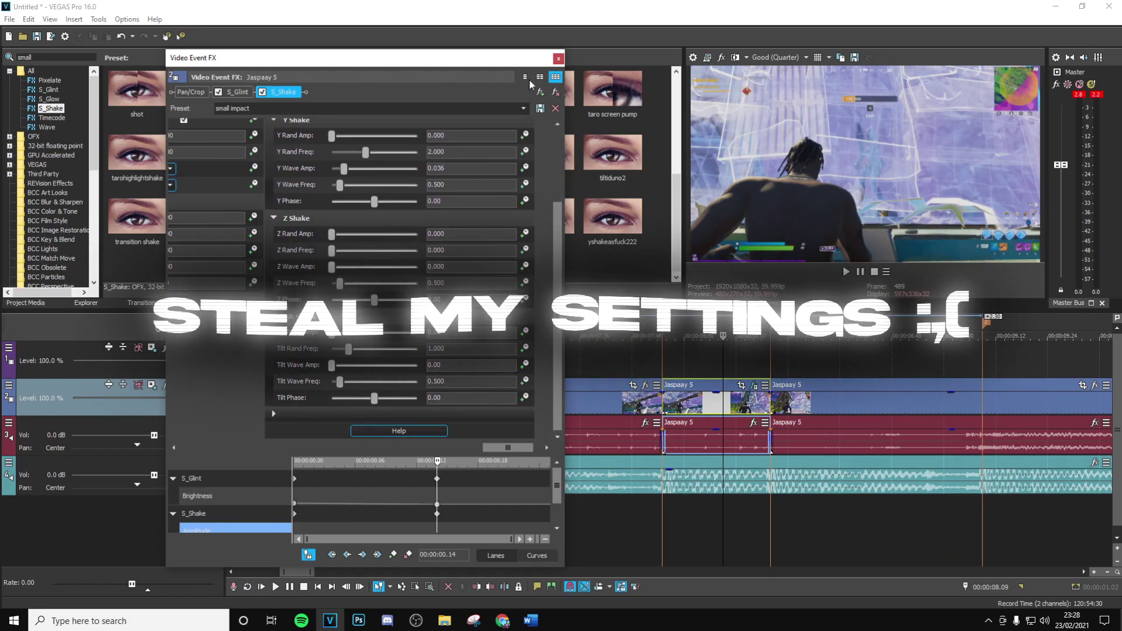
click(558, 59)
Step: Search the video effects for "lens" and apply the BCC Lens Blur preset !tarolensblur to the clip starting at marker 3
click(663, 368)
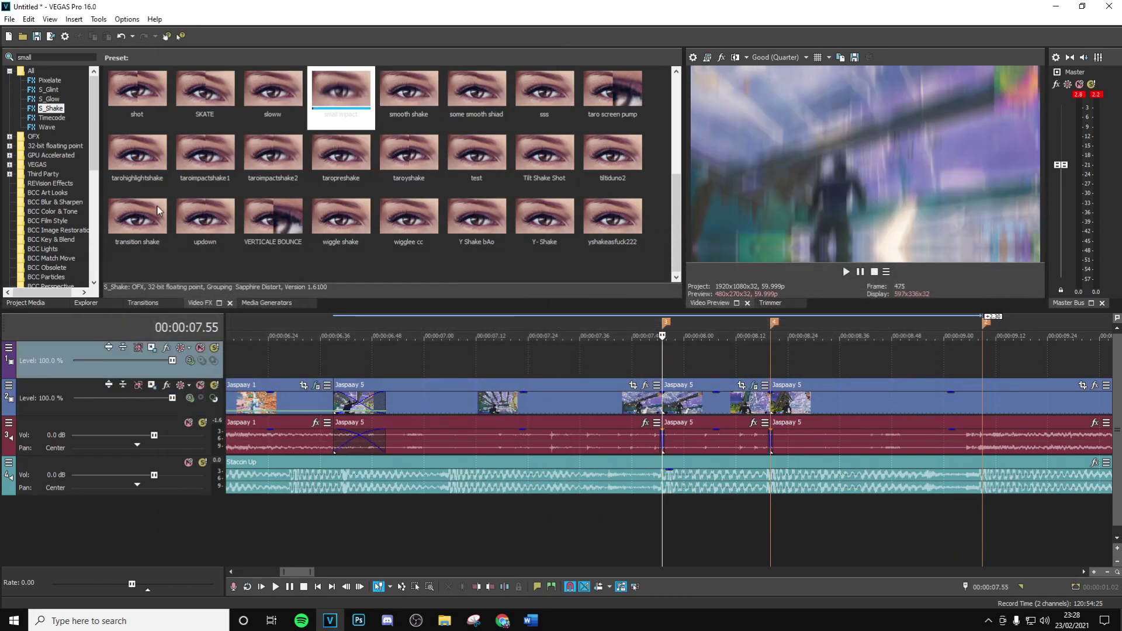
double_click(48, 56)
text(lens)
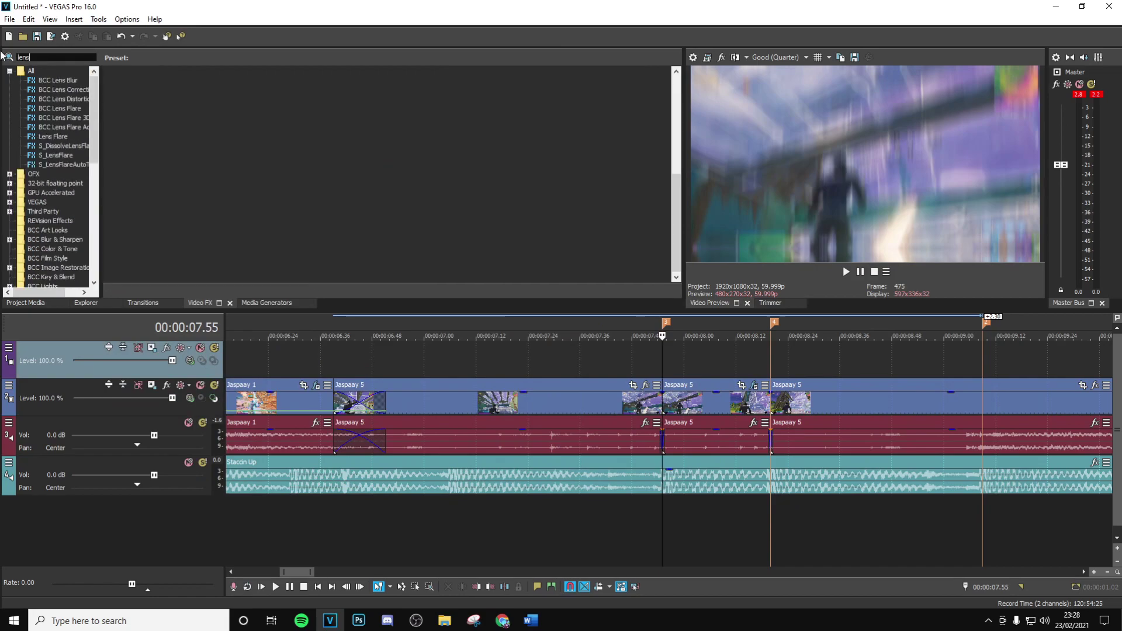
click(57, 80)
click(293, 117)
drag(205, 93, 401, 259)
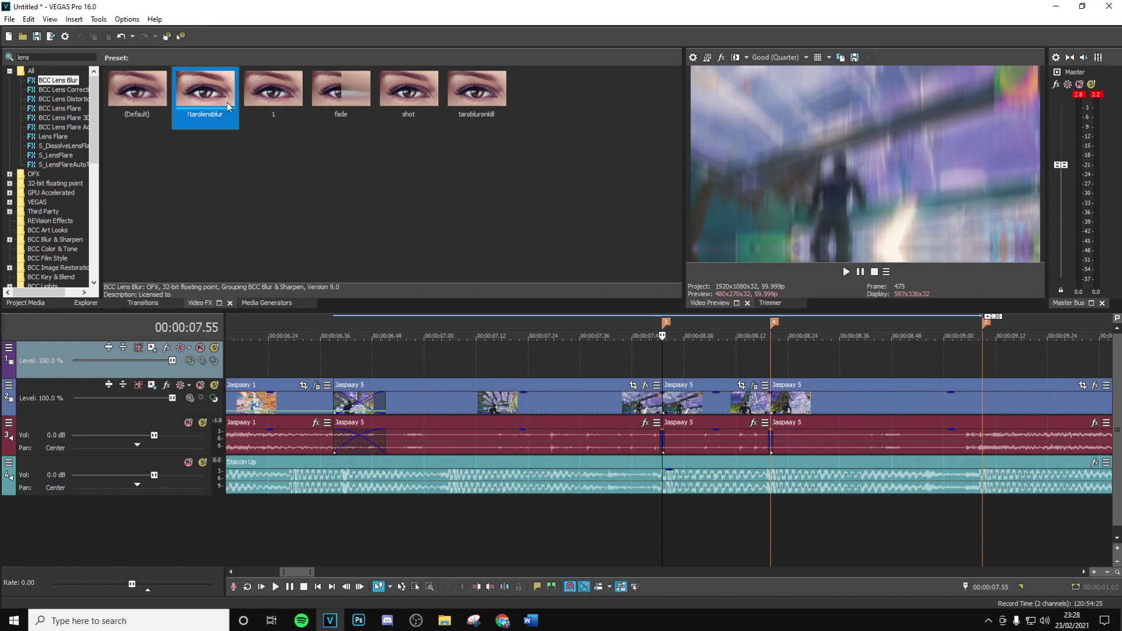
drag(700, 414, 696, 411)
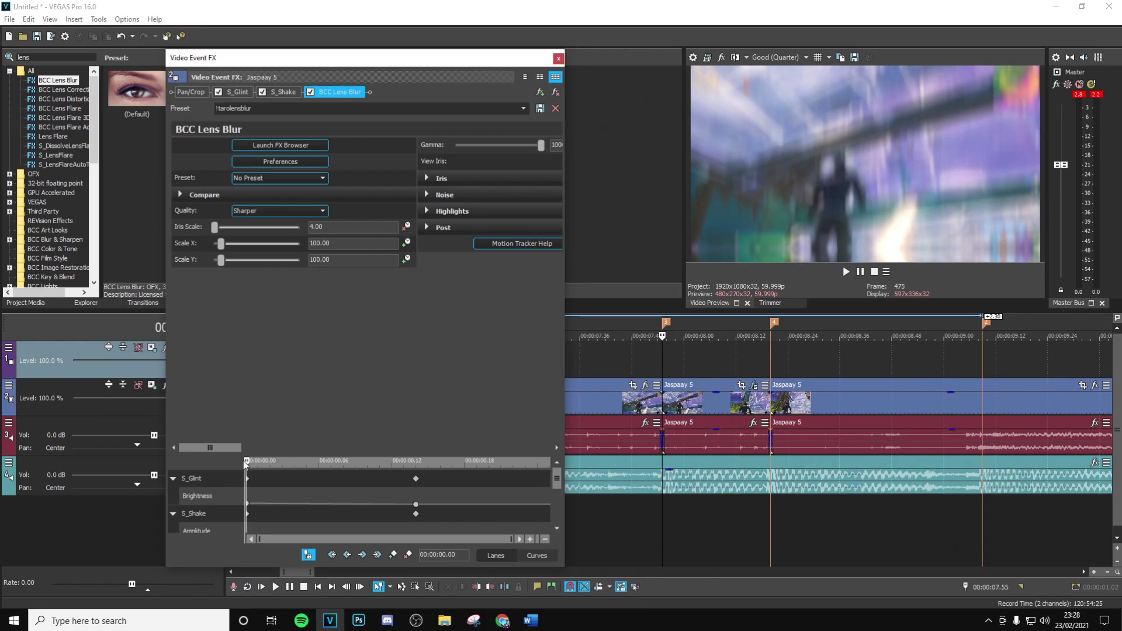
Step: Keyframe the BCC Lens Blur Iris Scale to its minimum at 00:00:00.14 and close the effect settings
drag(247, 461, 416, 462)
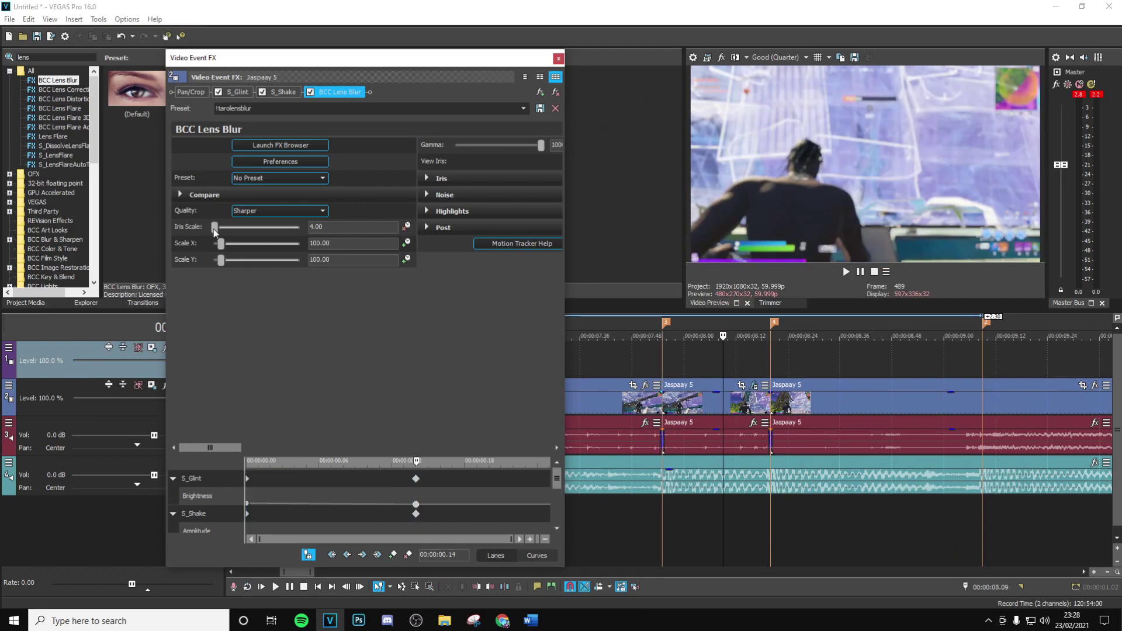
drag(215, 230, 206, 231)
click(558, 59)
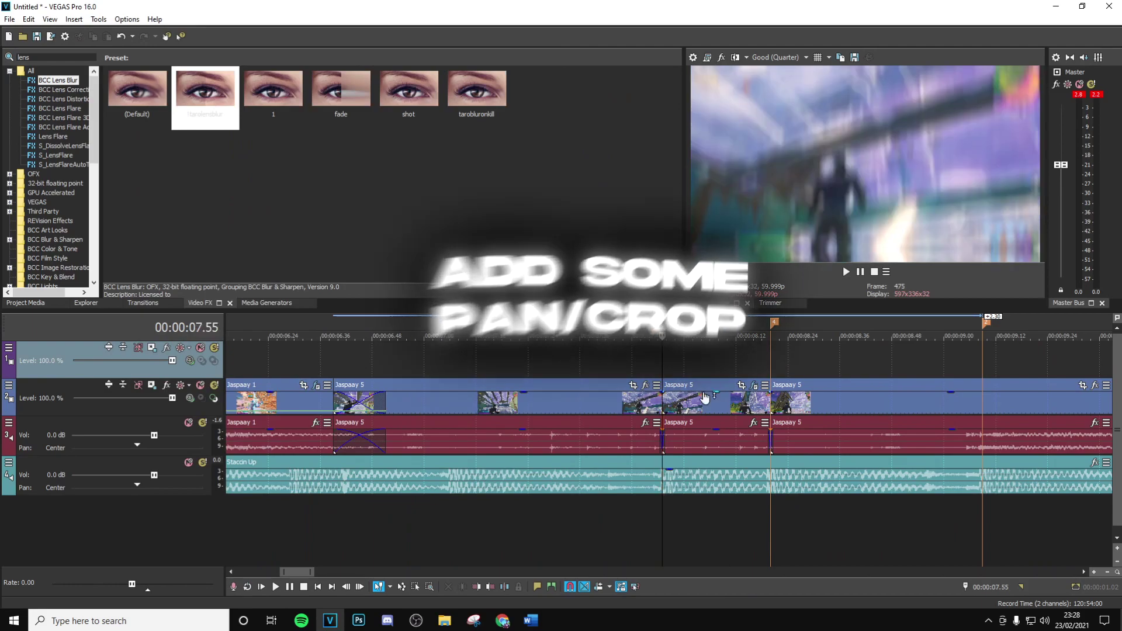
Step: Crop the clip's starting pan/crop frame to about 1,368.9 by 770.0, rotate it to about -5.7 degrees, and play the result
click(741, 385)
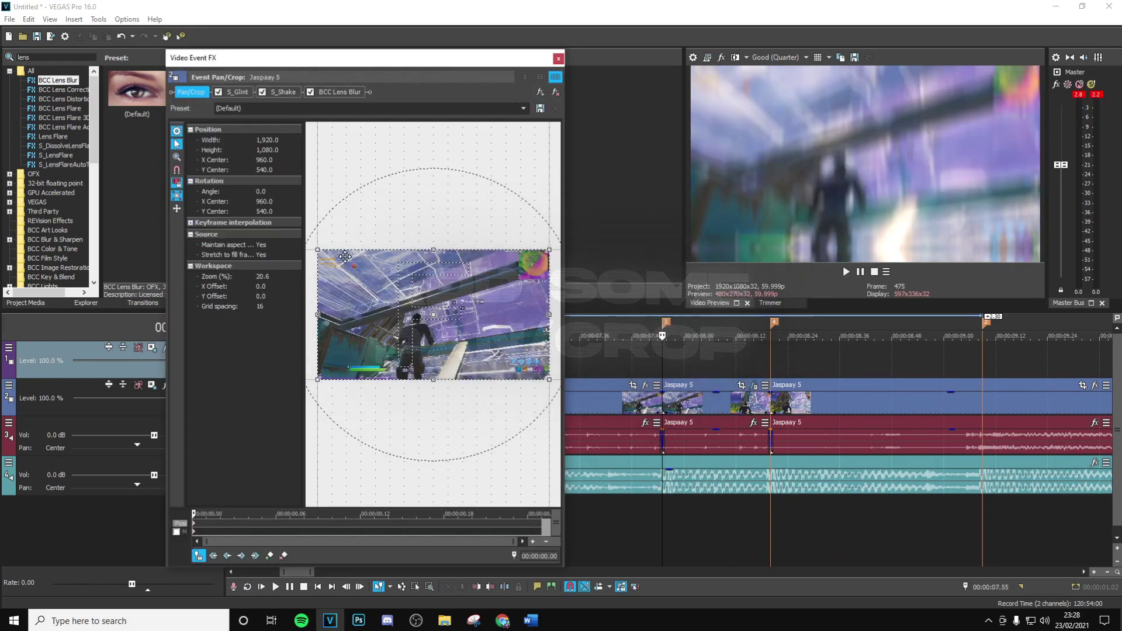
drag(316, 249, 336, 269)
drag(530, 305, 531, 292)
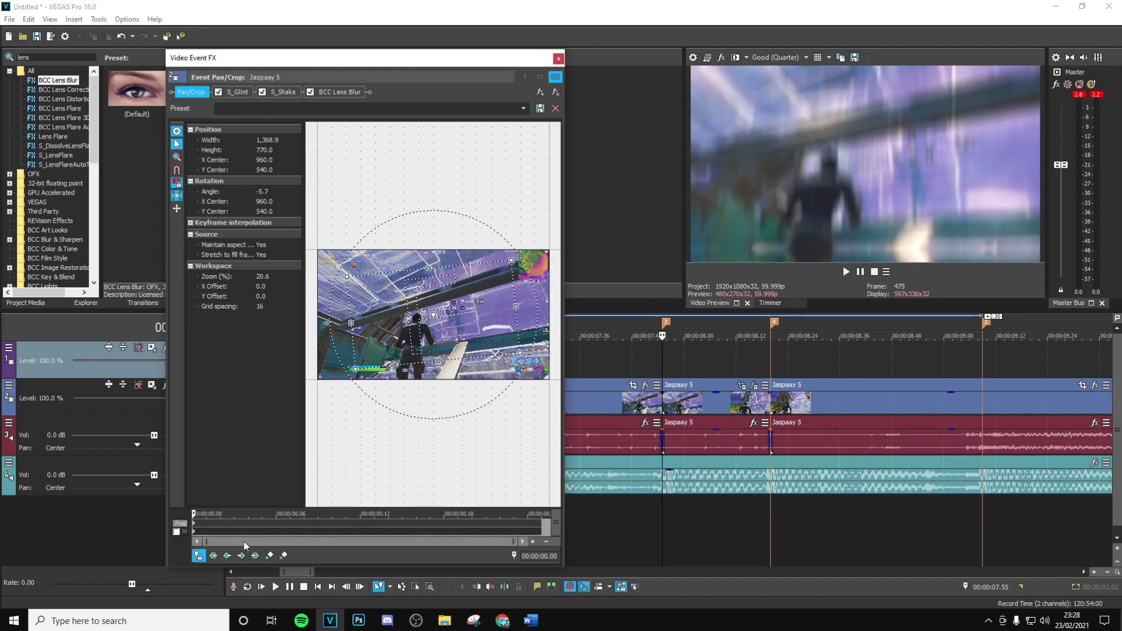
key(space)
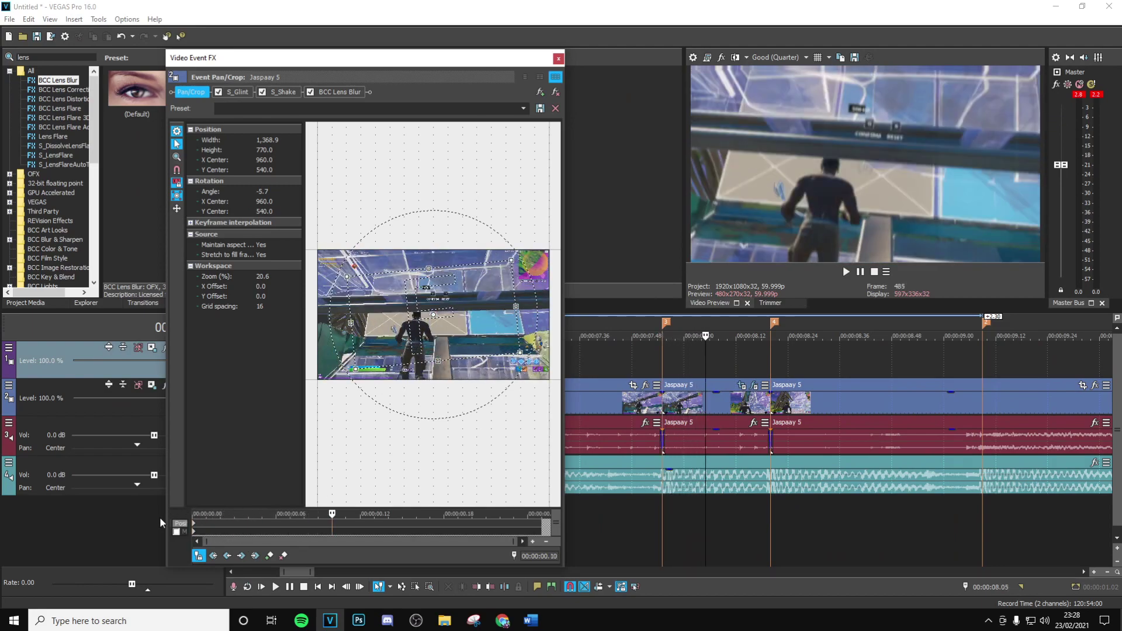
Step: Restore the full pan/crop frame at 00:00:00.10, close its settings and copy the clip between markers 3 and 4
right_click(393, 335)
click(426, 350)
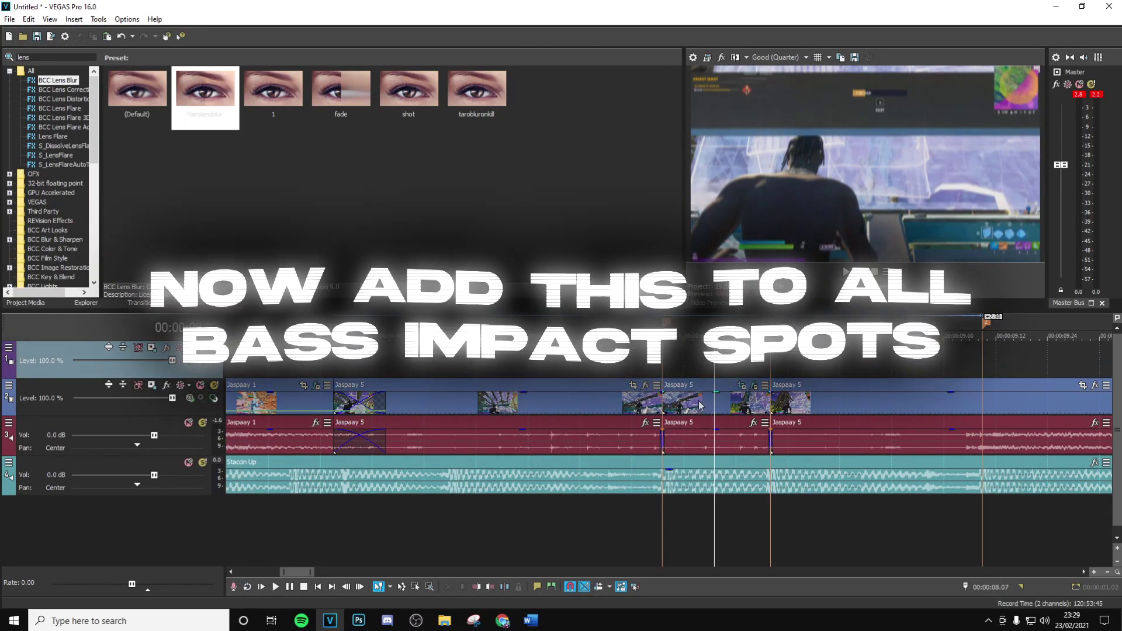
right_click(700, 404)
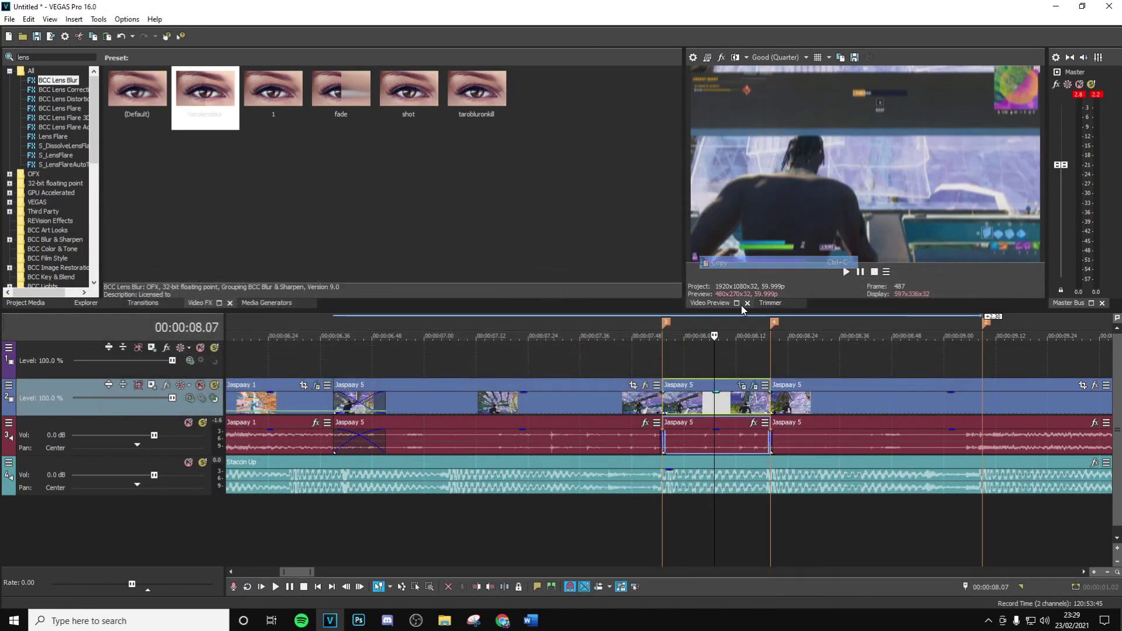
click(771, 362)
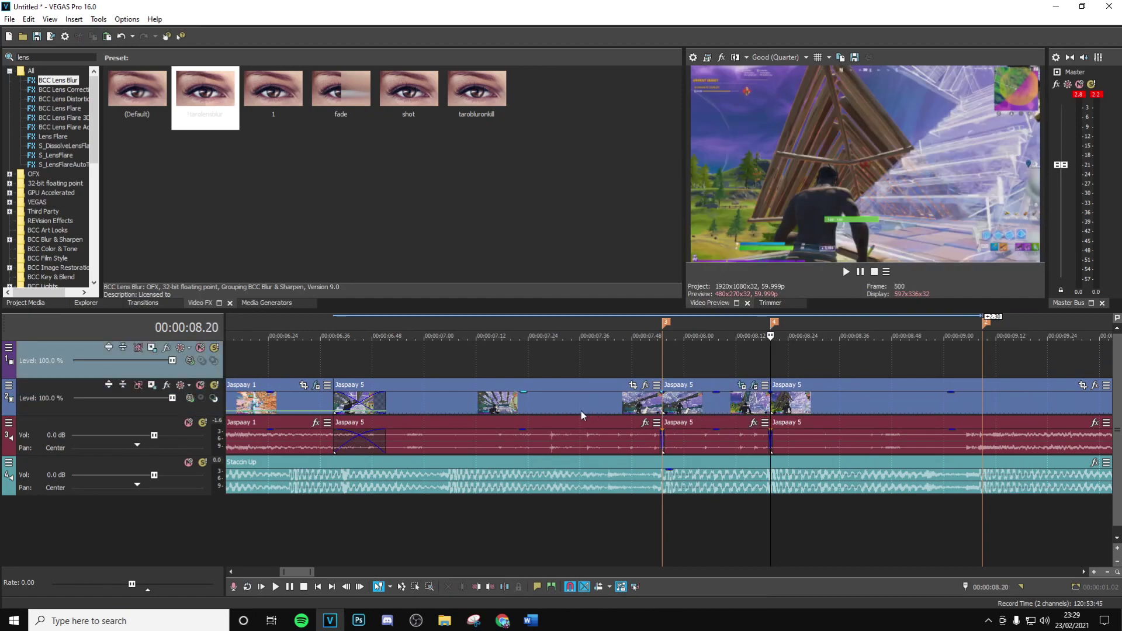
Step: Insert a velocity envelope on the video clip that starts at marker 4
scroll(866, 390, down, 2)
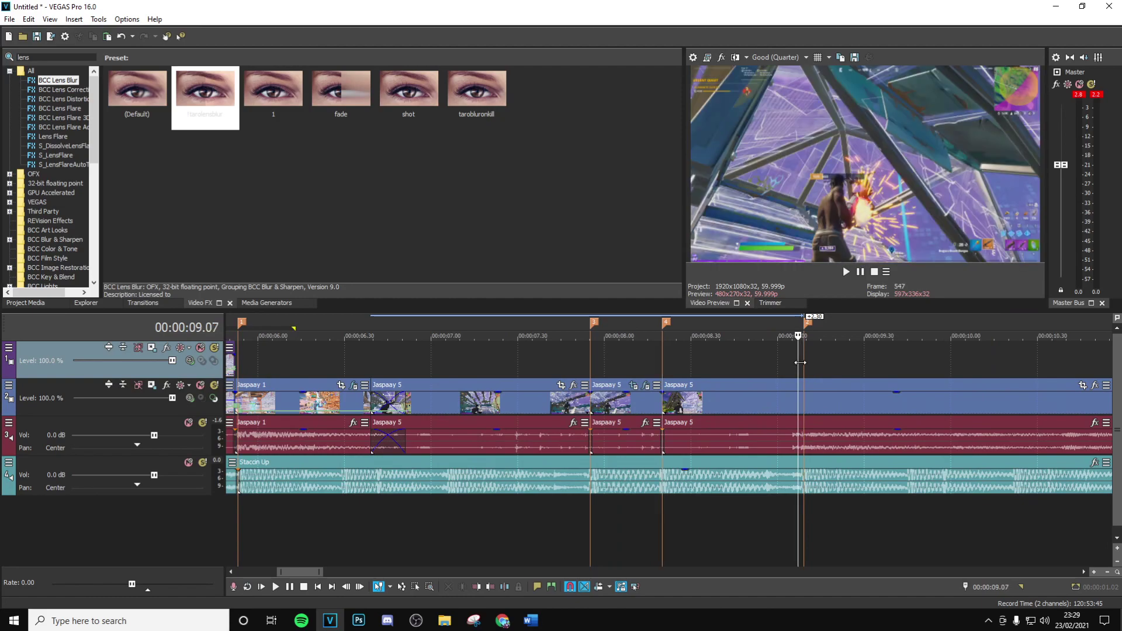
scroll(798, 366, up, 4)
right_click(675, 402)
mouse_move(754, 486)
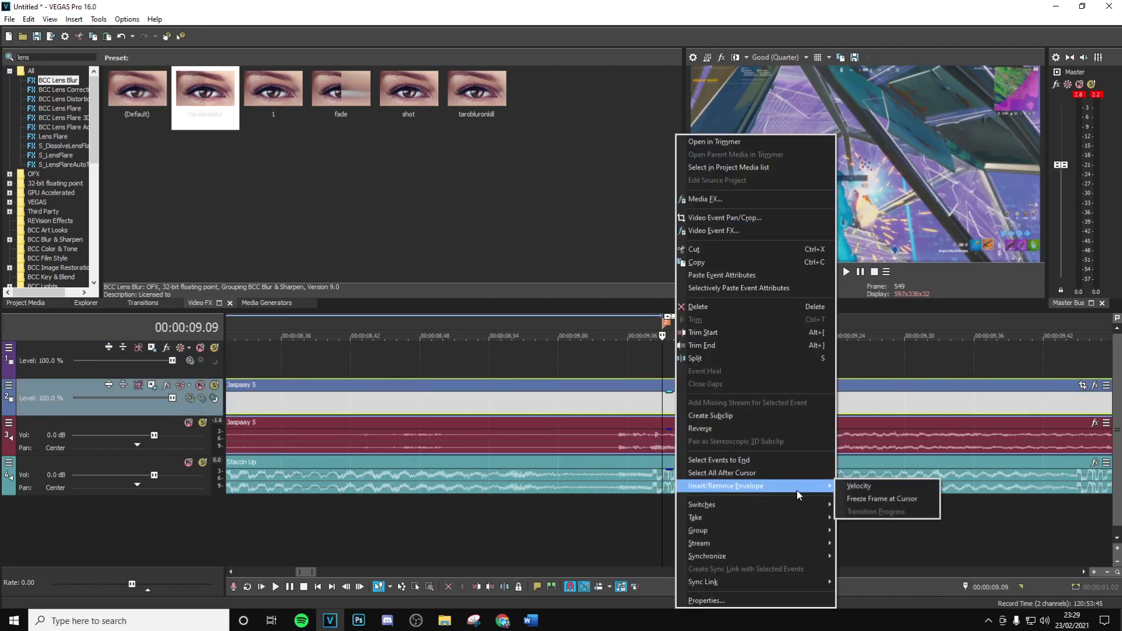
click(871, 488)
Step: Add velocity envelope points at marker 2, at about 00:00:09.02 before it, and less than a frame after the marker
scroll(668, 416, up, 4)
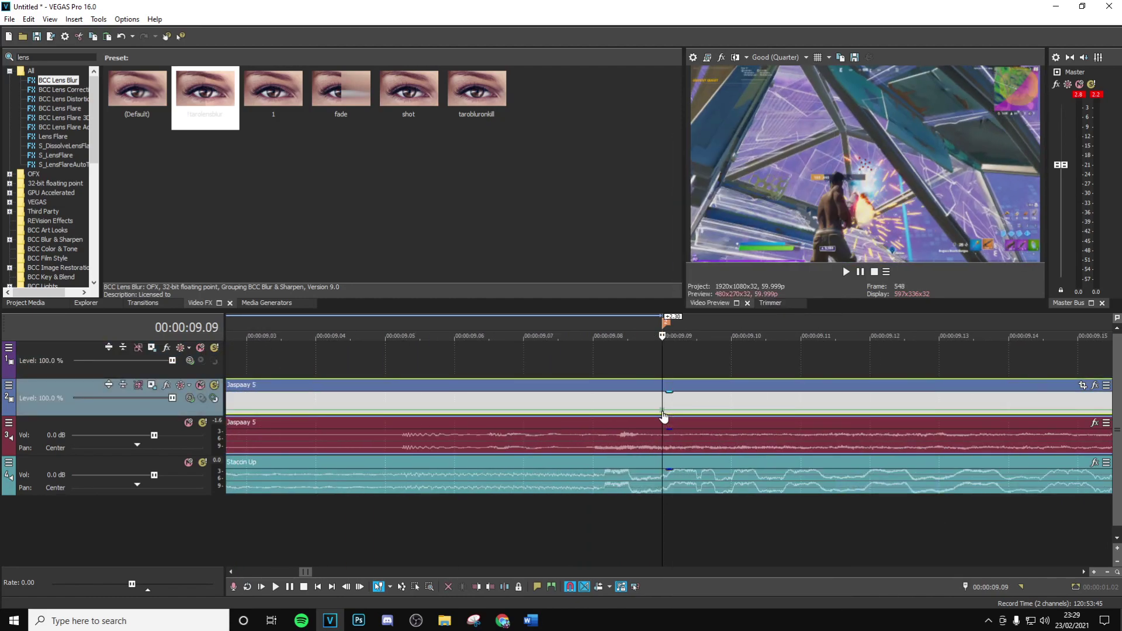
key(Left)
key(Left)
key(Left)
key(Left)
key(Left)
key(Left)
key(Left)
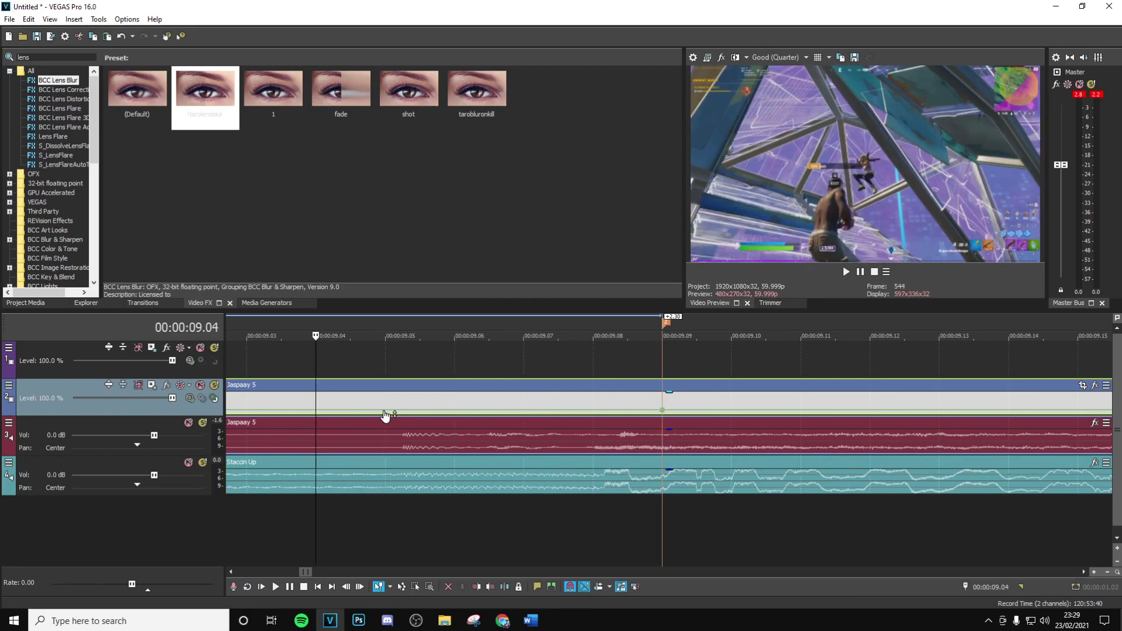
double_click(314, 412)
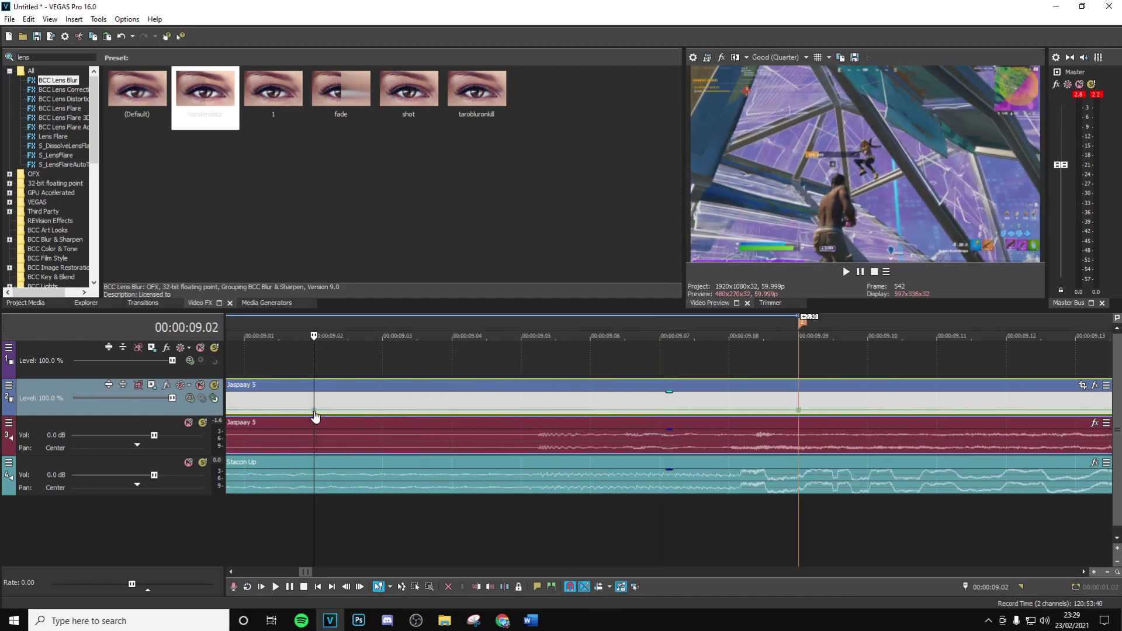
click(799, 402)
key(Right)
scroll(799, 403, up, 3)
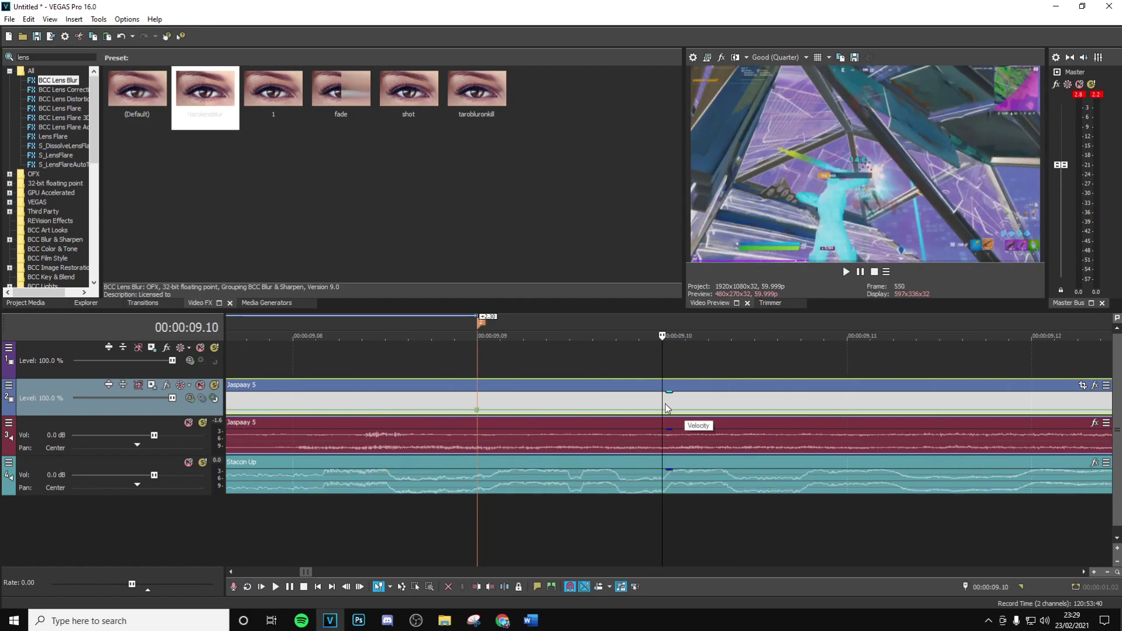
double_click(612, 412)
Step: Shape the velocity ramp by raising the point on marker 2, lowering the point just after it and curving the rise
right_click(612, 412)
click(650, 186)
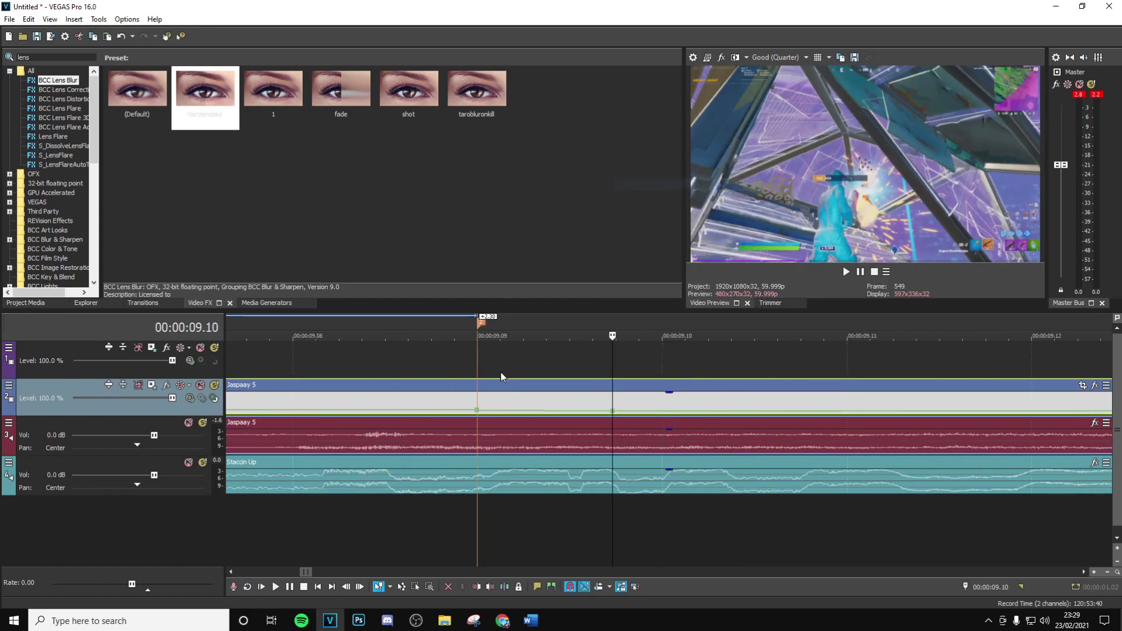
right_click(475, 412)
click(538, 153)
scroll(521, 405, down, 3)
right_click(510, 409)
click(541, 446)
scroll(674, 359, down, 4)
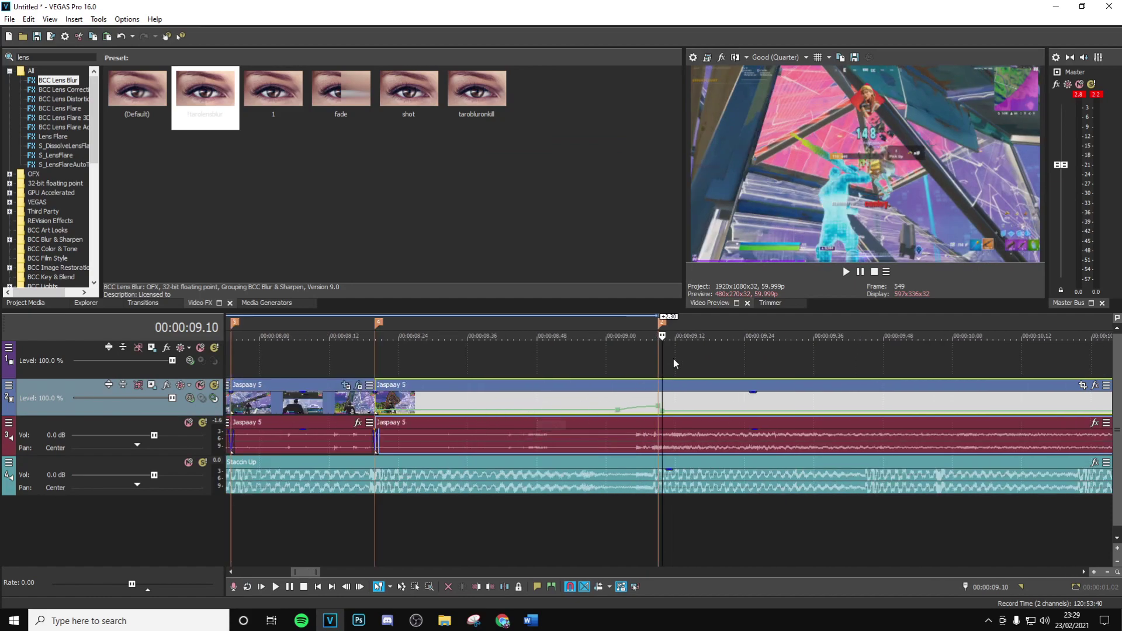
Step: Split the clip at 00:00:09.08, one frame before marker 2
click(659, 372)
key(Left)
right_click(702, 404)
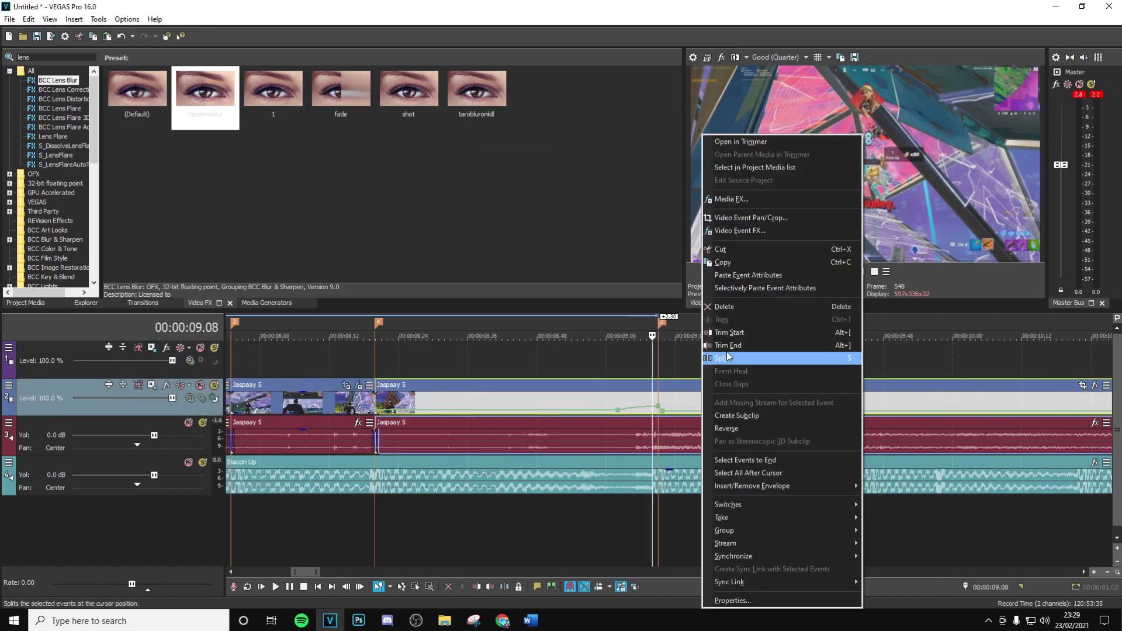
click(731, 360)
Step: Split the clip between marker 4 and the previous cut at 00:00:08.42
click(385, 363)
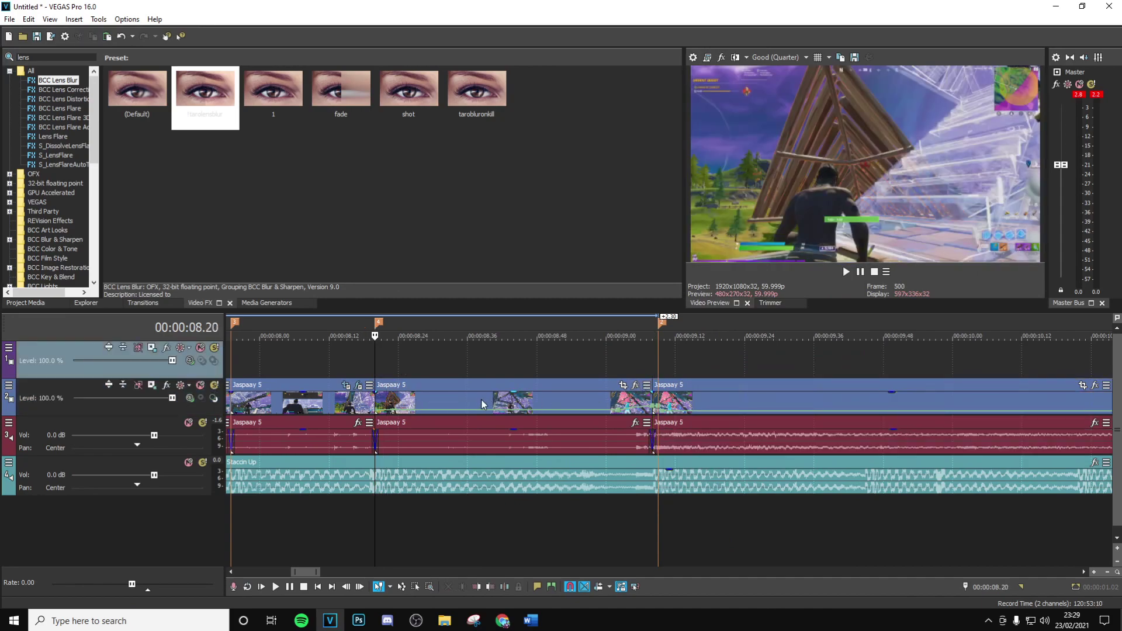
click(514, 370)
key(Left)
key(Left)
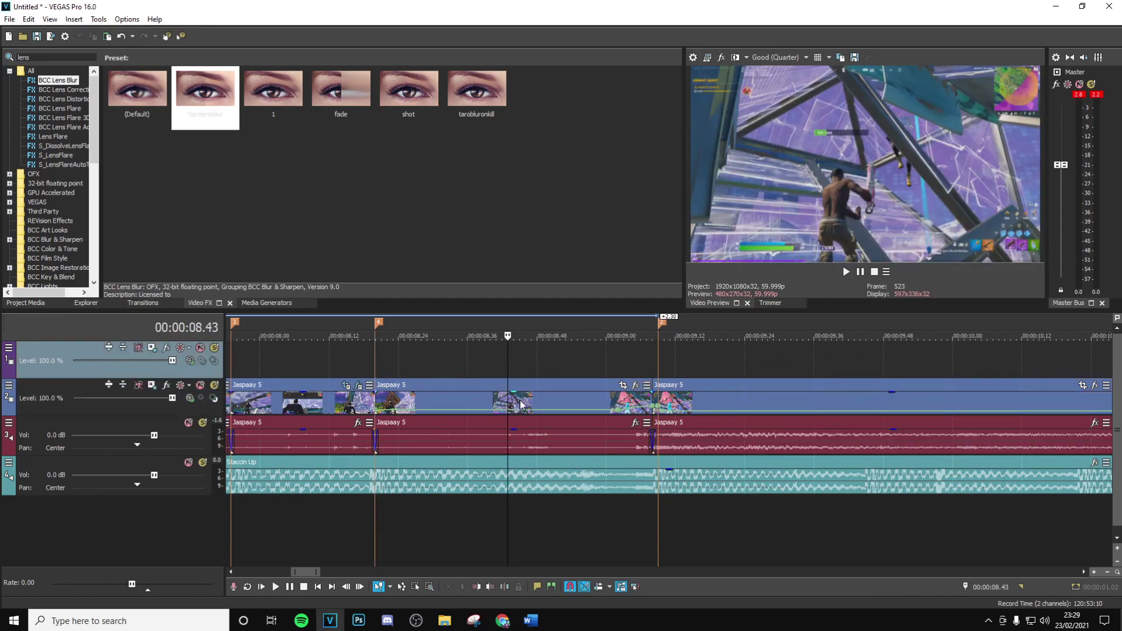
right_click(520, 402)
click(553, 358)
Step: Paste the copied event attributes onto the short clip starting at marker 4
click(404, 402)
right_click(409, 402)
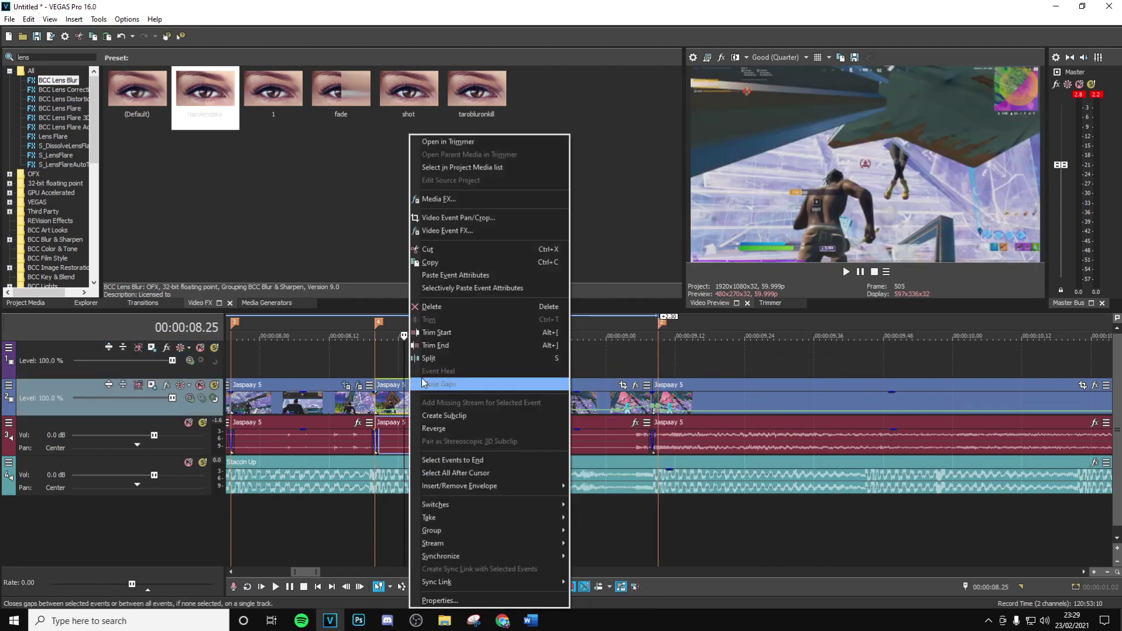
click(463, 275)
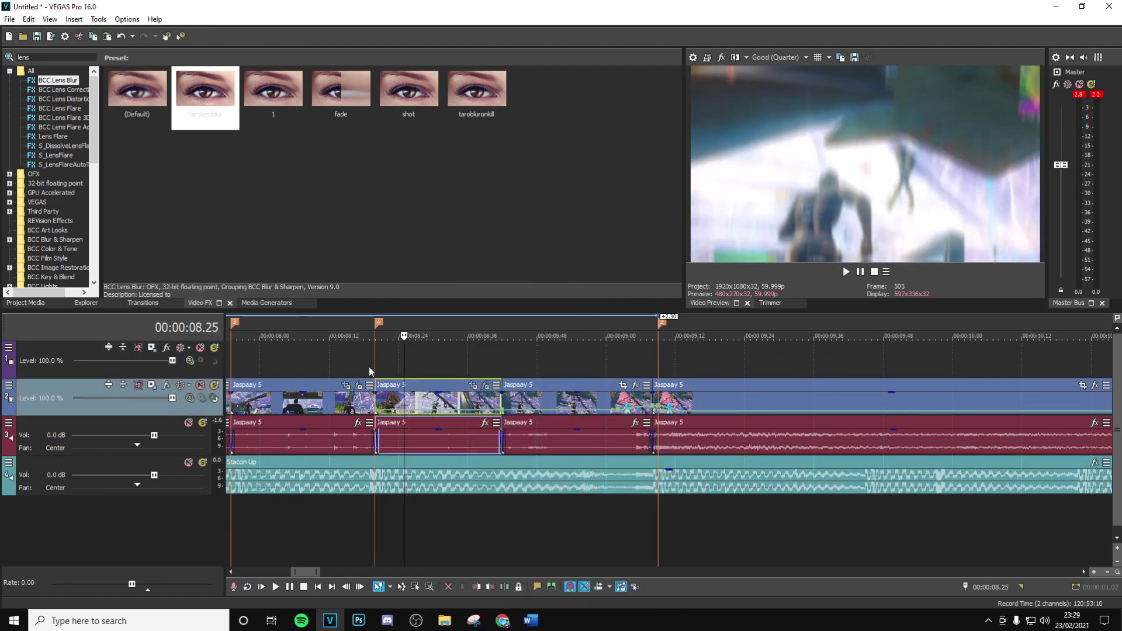
Step: Examine the pasted impact effect frame by frame from before marker 4 through to about 00:00:08.53
click(332, 368)
key(Right)
key(Right)
key(Right)
key(Right)
key(Right)
key(Right)
key(Right)
key(Right)
key(Right)
key(Right)
key(Right)
key(Right)
key(Right)
key(Right)
key(Right)
key(Right)
key(Right)
key(Right)
key(Right)
key(Right)
key(Right)
key(Right)
key(Right)
key(Right)
key(Right)
key(Right)
key(Right)
key(Right)
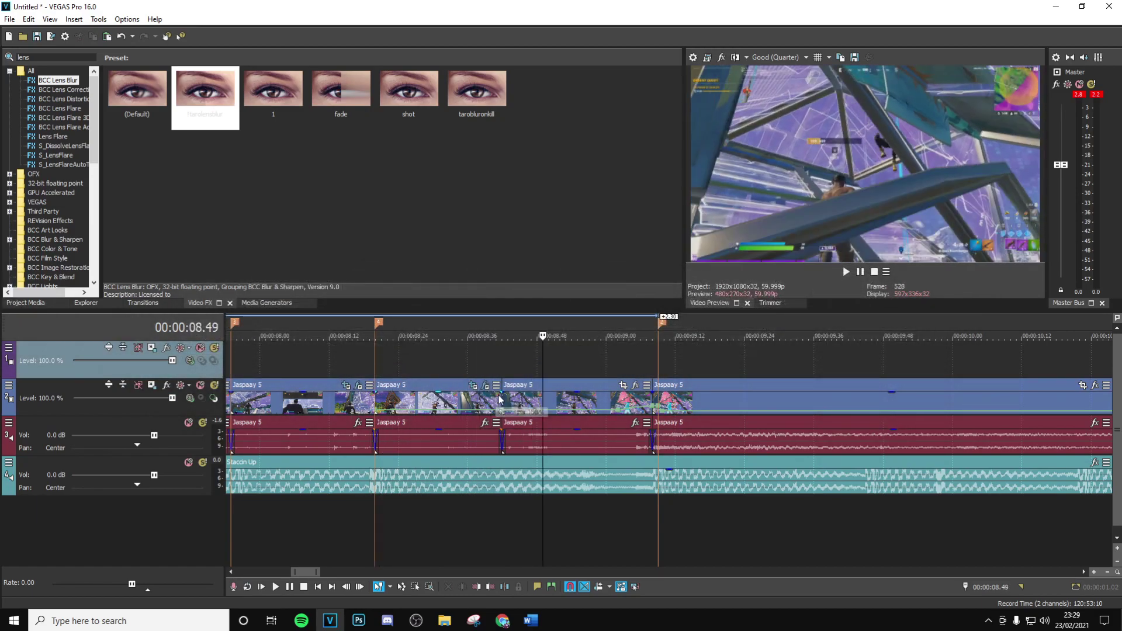
key(Right)
key(Right)
key(Right)
key(Right)
key(Right)
key(Right)
key(Right)
key(Right)
key(Right)
key(Right)
key(Right)
key(Right)
key(Right)
key(Right)
key(Right)
key(Right)
key(Right)
key(Right)
key(Right)
key(Right)
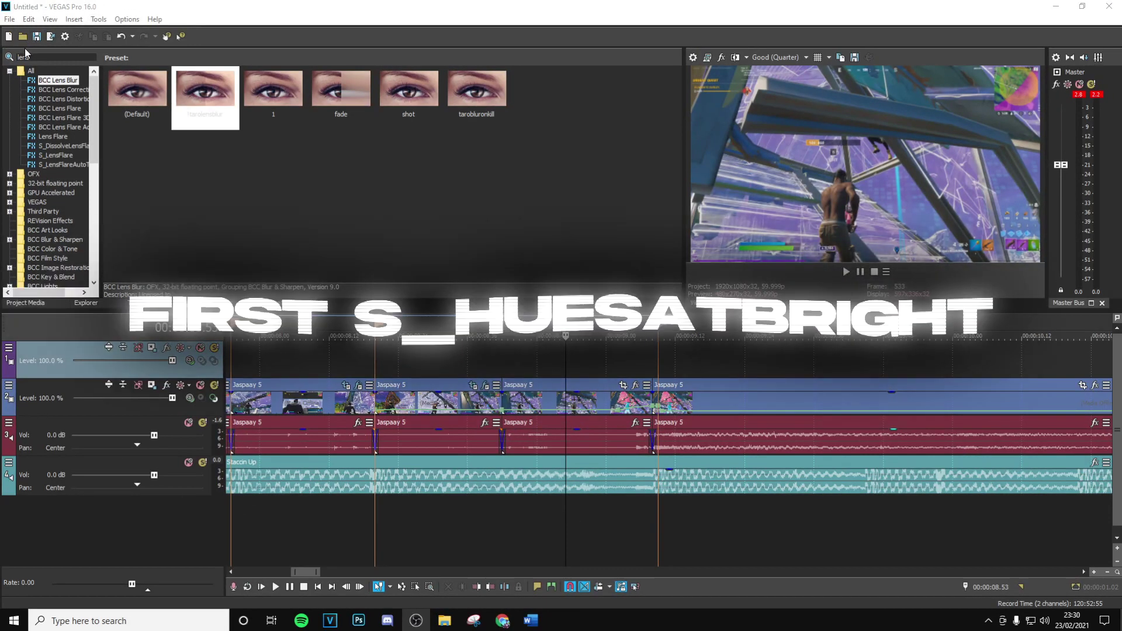
Step: Search the video effects for "hue" and apply the default S_HueSatBright preset to the clip just before marker 2
text(hue)
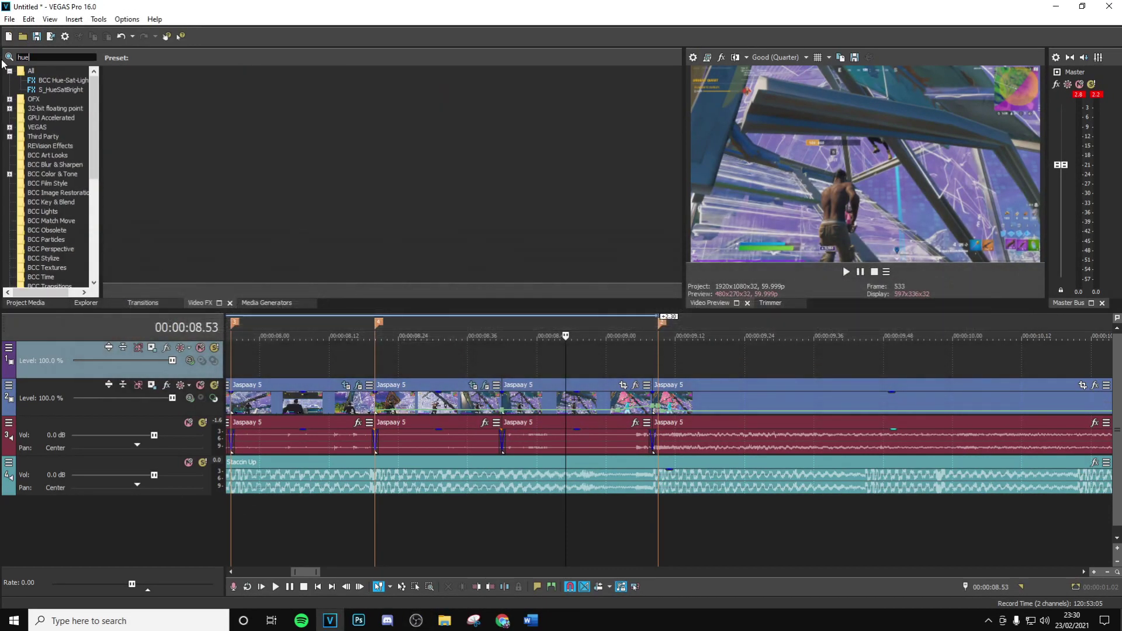
click(42, 91)
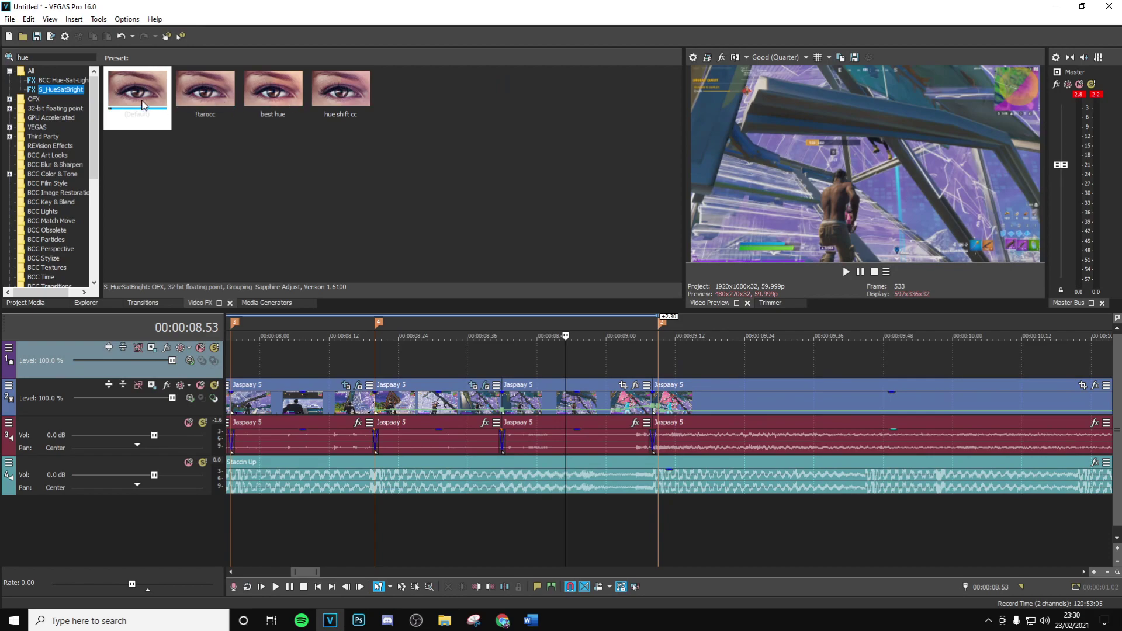
drag(143, 105, 573, 370)
drag(581, 407, 582, 408)
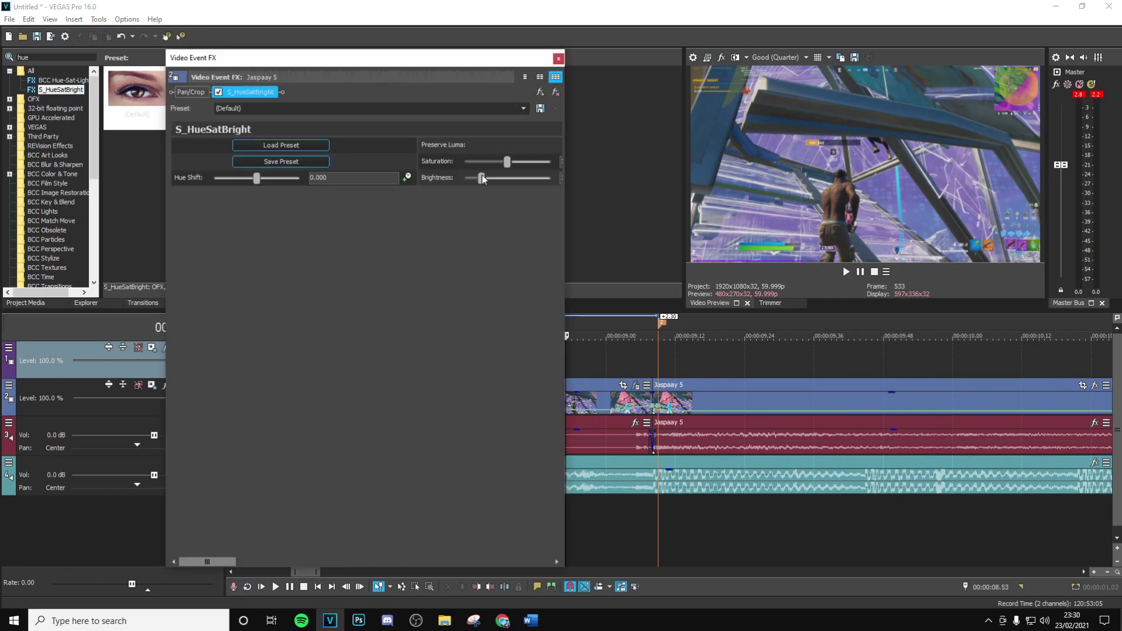
Step: Animate the S_HueSatBright Saturation with a keyframe of 0 at 00:00:00.26
drag(228, 558, 386, 558)
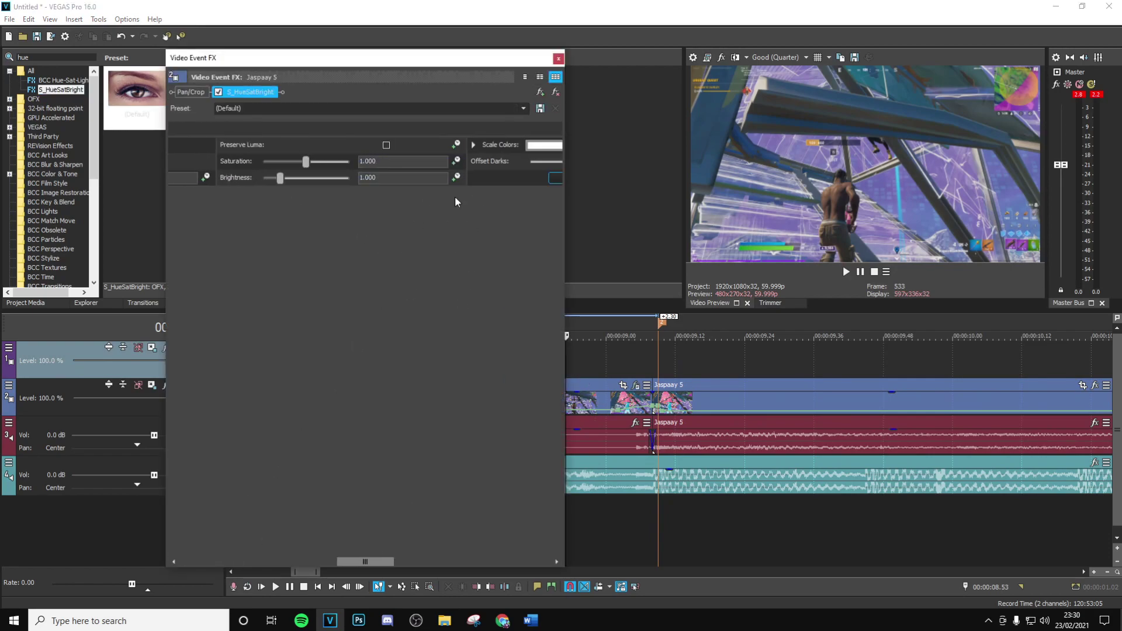
click(456, 161)
drag(376, 462, 549, 461)
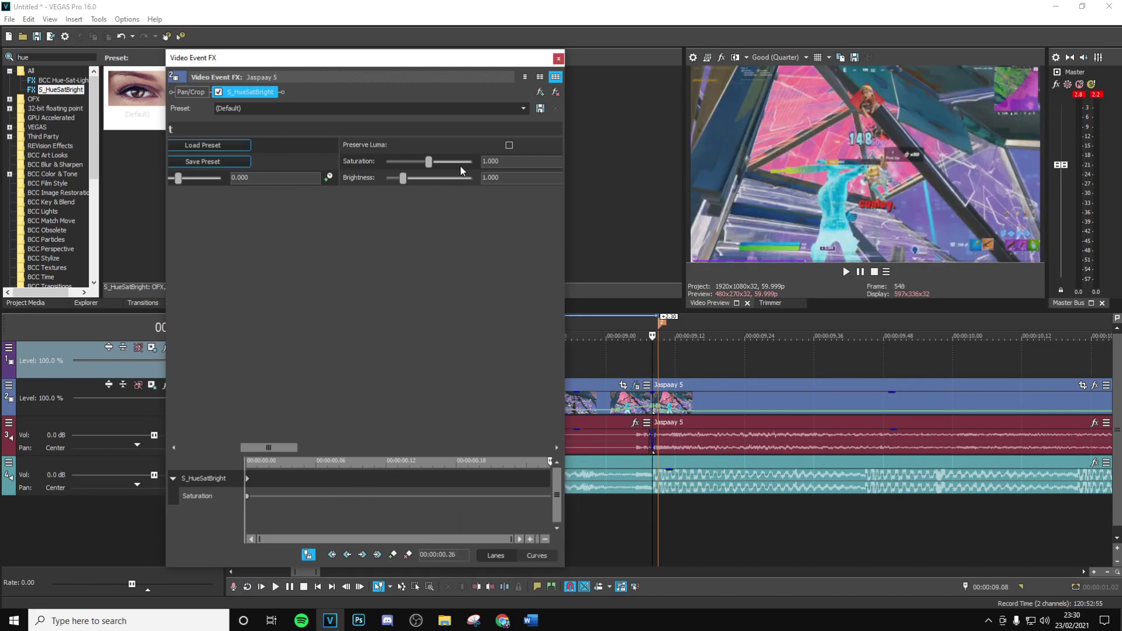
drag(429, 162, 386, 162)
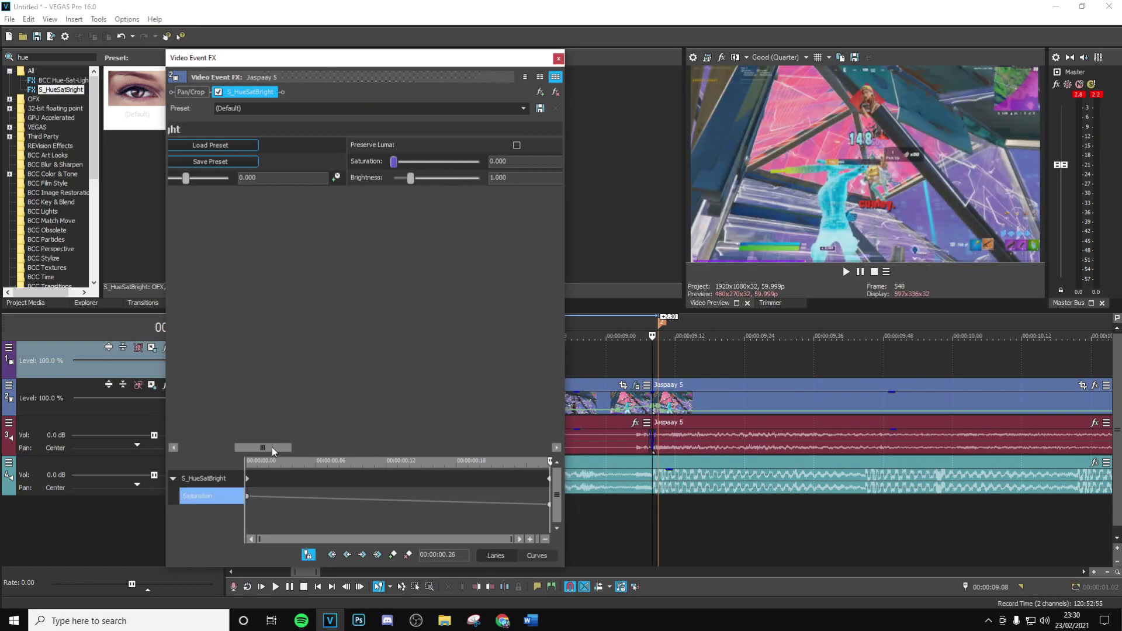
Step: Animate the S_HueSatBright Brightness with a keyframe of 0.6 at 00:00:00.26 and close the effect settings
drag(272, 447, 337, 447)
click(497, 177)
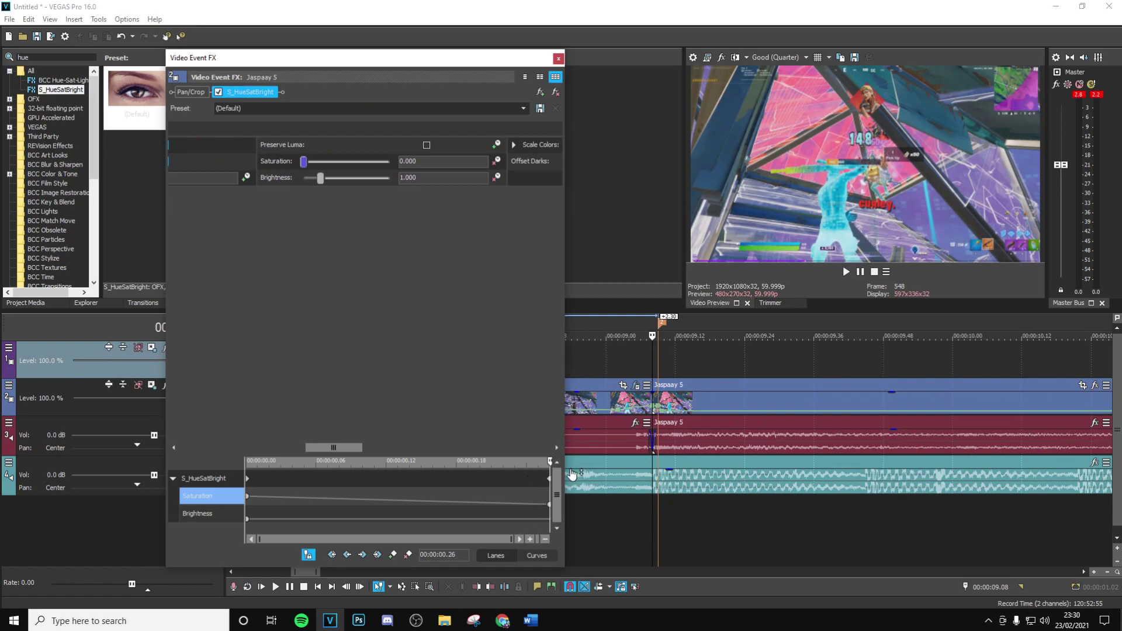
drag(550, 464, 570, 461)
drag(431, 178, 283, 185)
text(0.6)
key(Return)
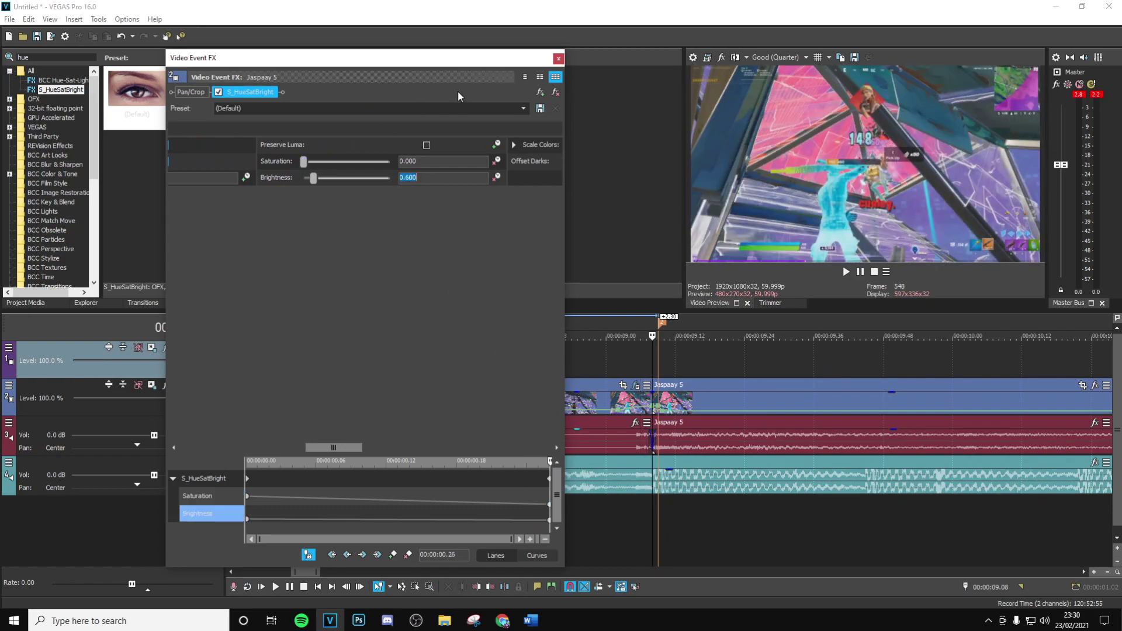
click(558, 59)
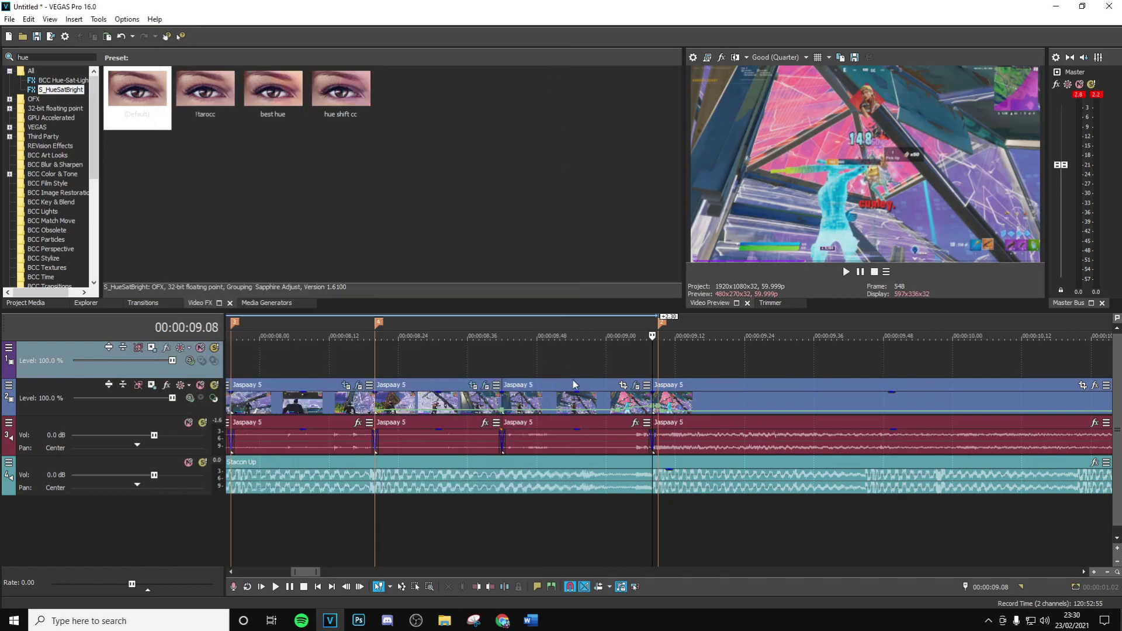
Step: Search the video effects for "glowedges" and apply the S_GlowEdges "pink glow edge" preset to the clip just before marker 2
click(572, 380)
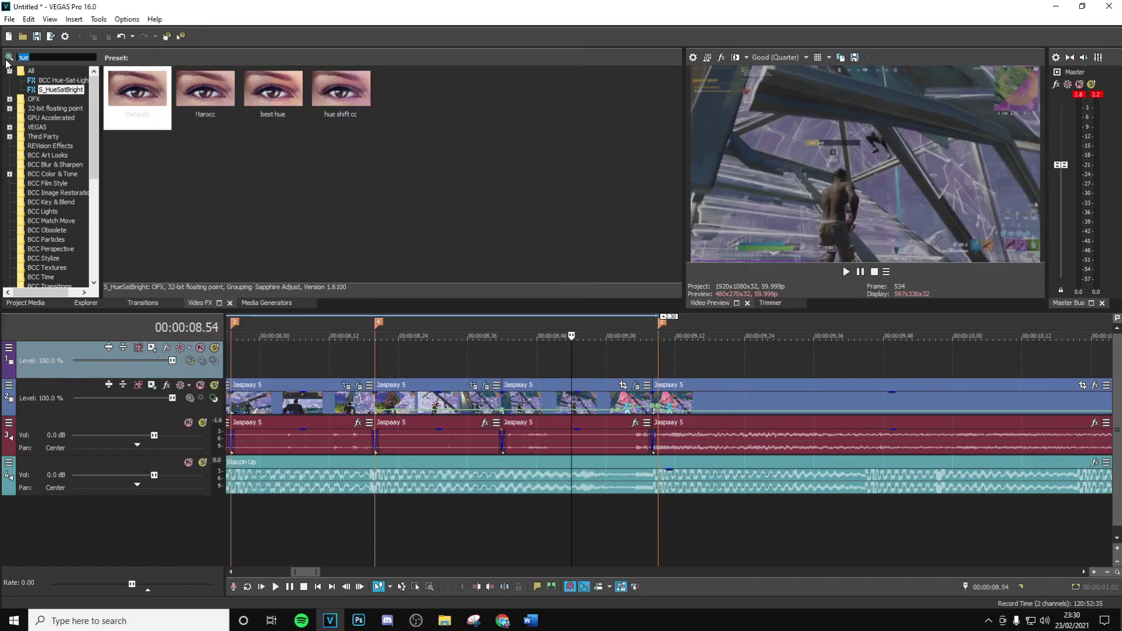
text(glowed)
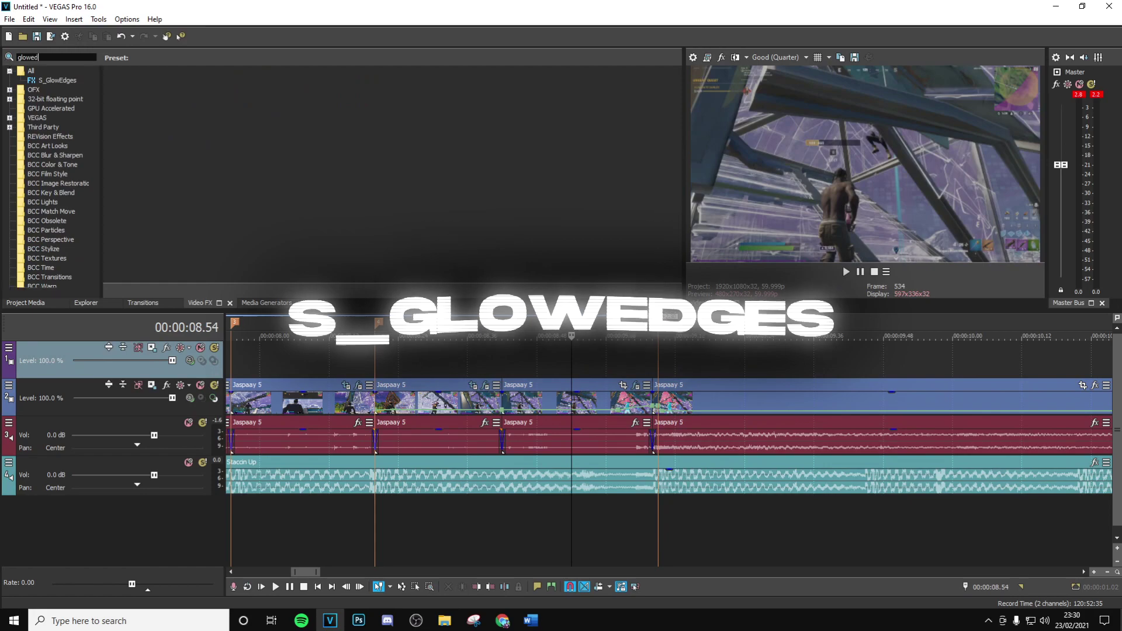
text(ges)
click(58, 80)
drag(273, 93, 390, 207)
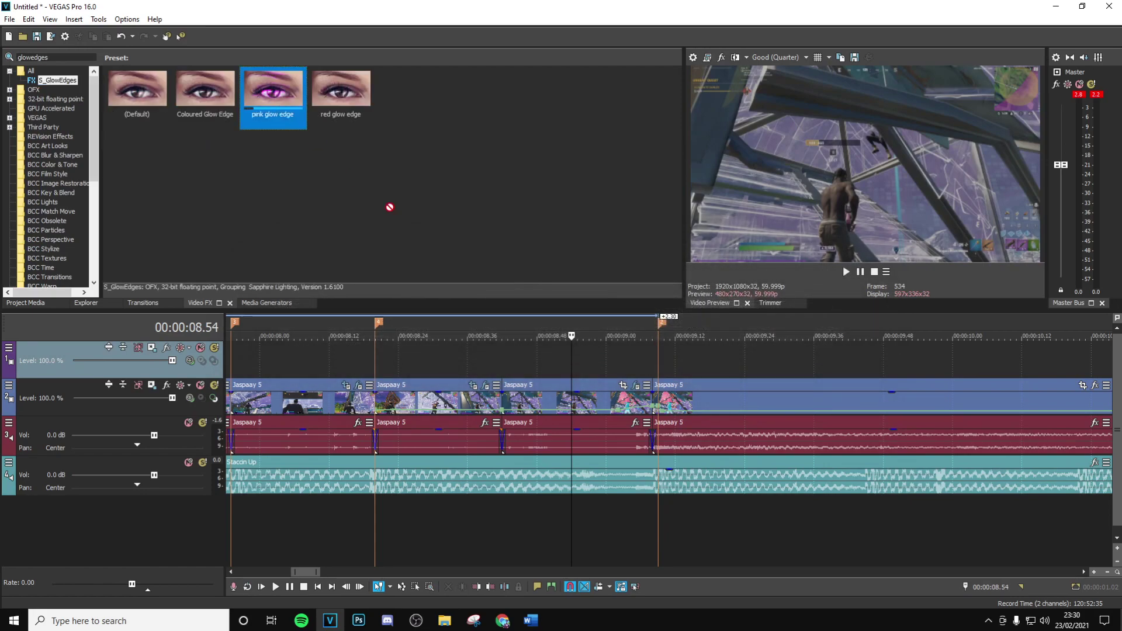
drag(608, 400, 613, 400)
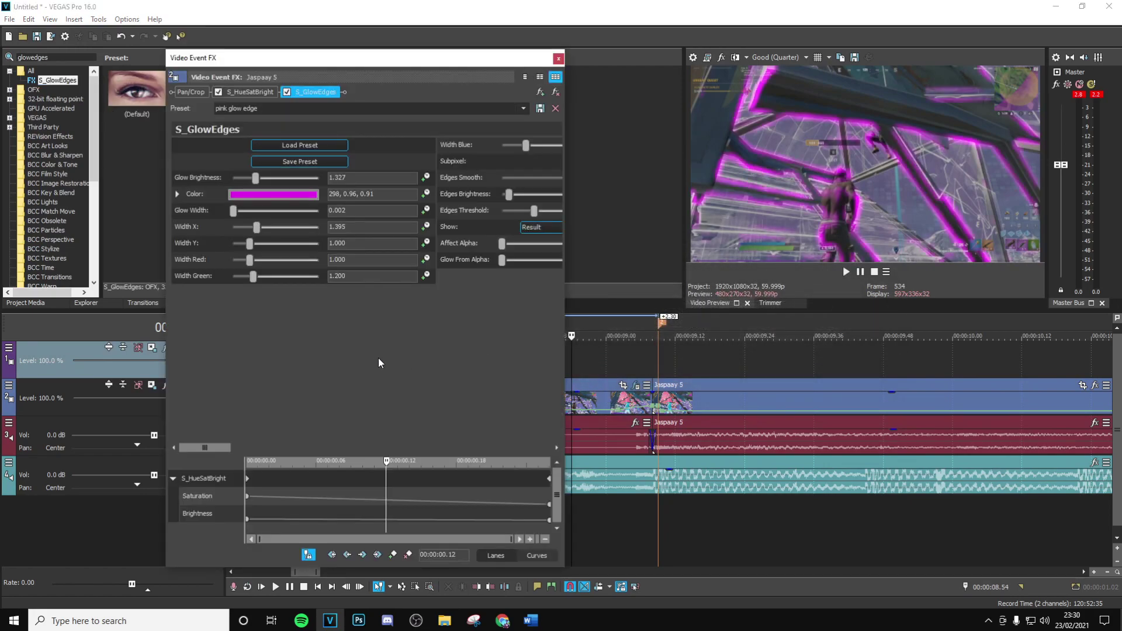
Step: Keyframe the S_GlowEdges Glow Brightness from 0 at the clip's start to 1 at 00:00:00.26
text(1)
key(Return)
drag(385, 463, 156, 381)
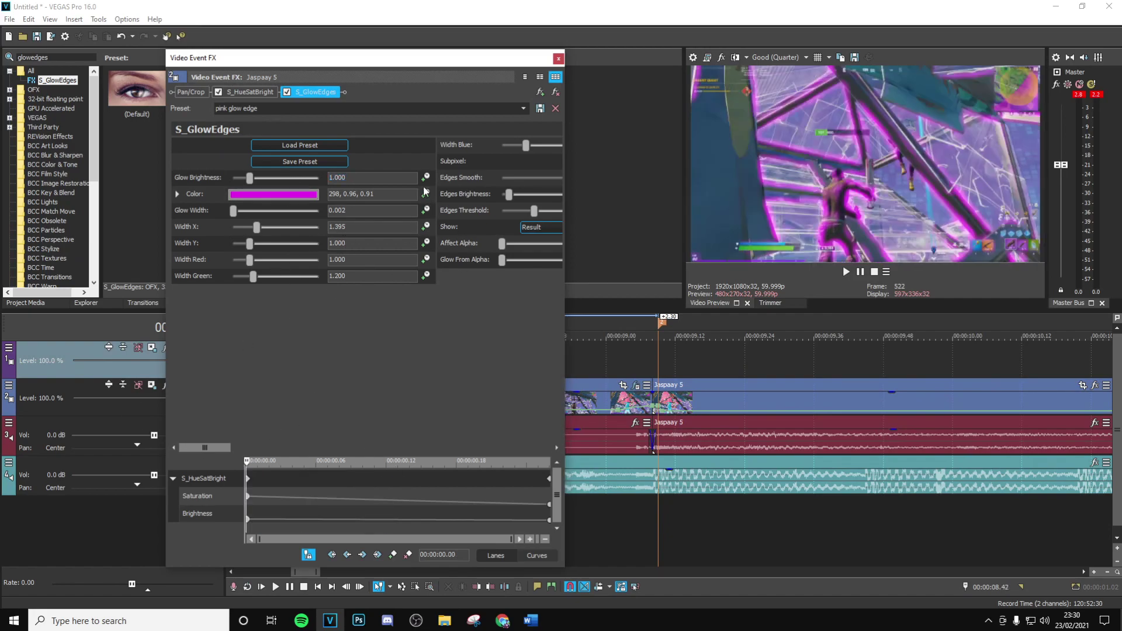
text(0)
key(Return)
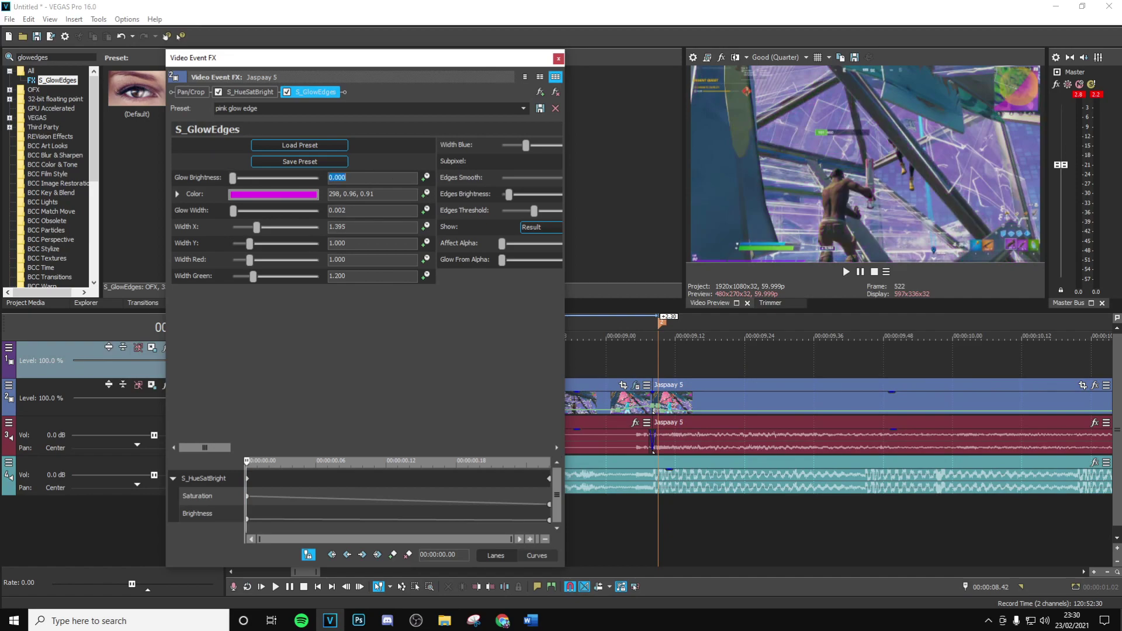
click(427, 177)
drag(243, 462, 549, 462)
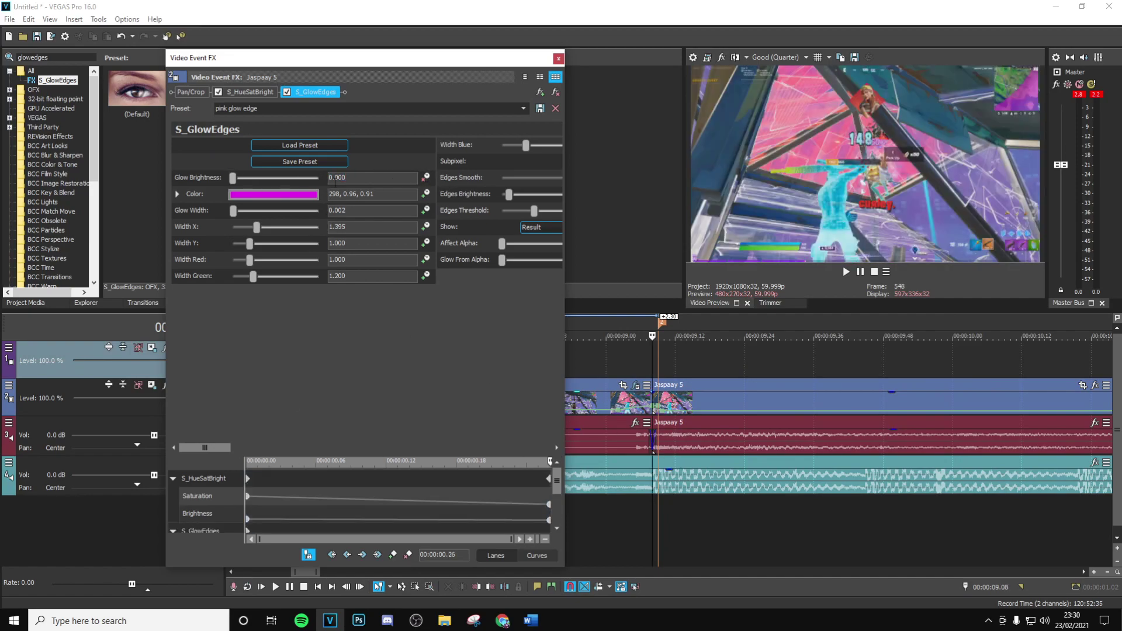
drag(200, 448, 187, 382)
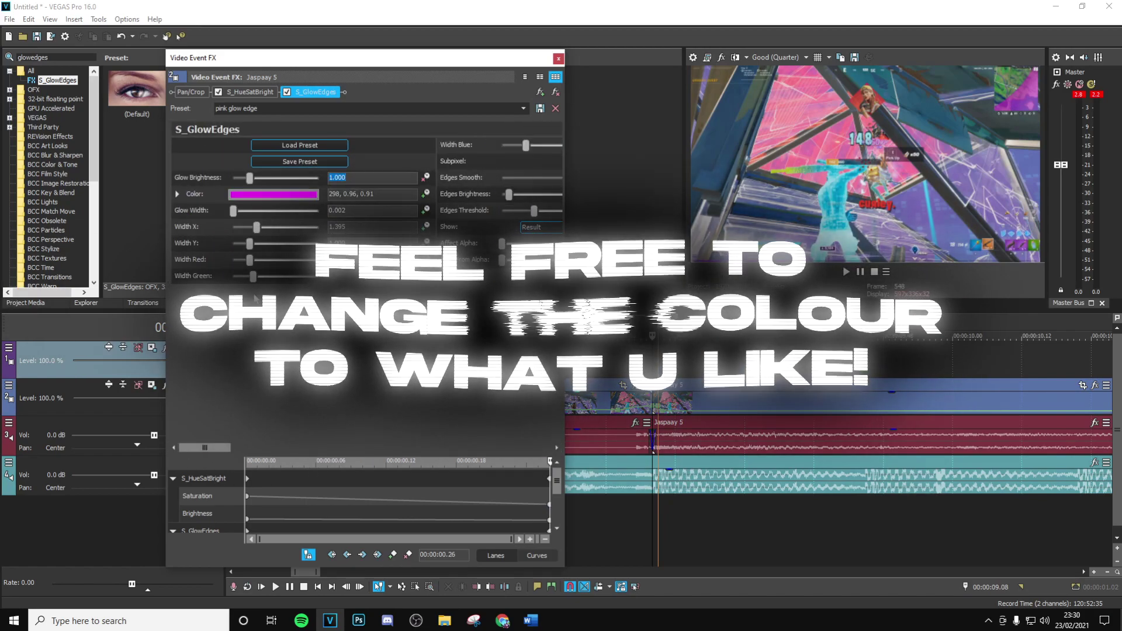
Step: Change the S_GlowEdges glow color to light blue with HSV 198, 1.0, 1.0 and close the effect settings
click(275, 196)
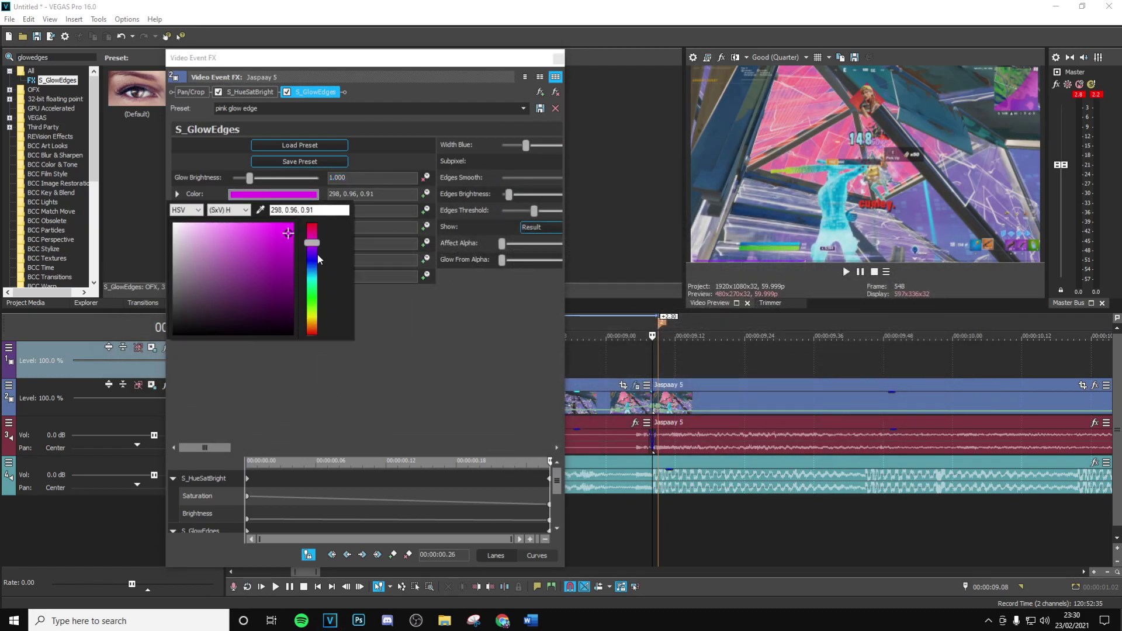
drag(312, 257, 307, 274)
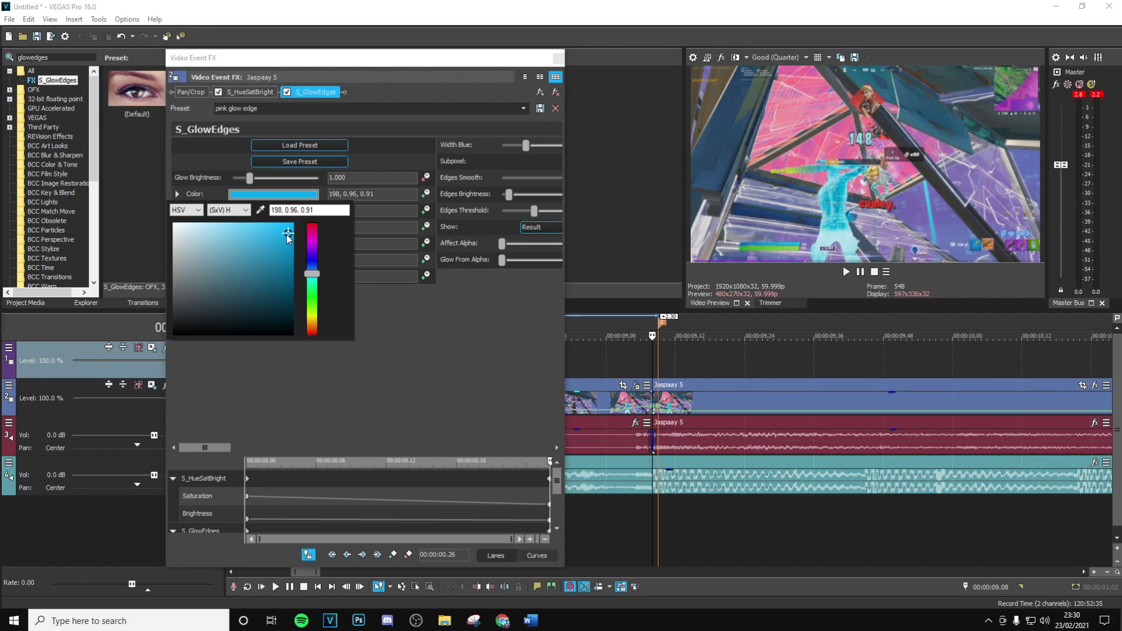
click(560, 58)
Step: Step frame by frame through the clip before marker 2 to examine how the desaturation and blue edge glow build up
click(577, 350)
click(543, 355)
click(510, 359)
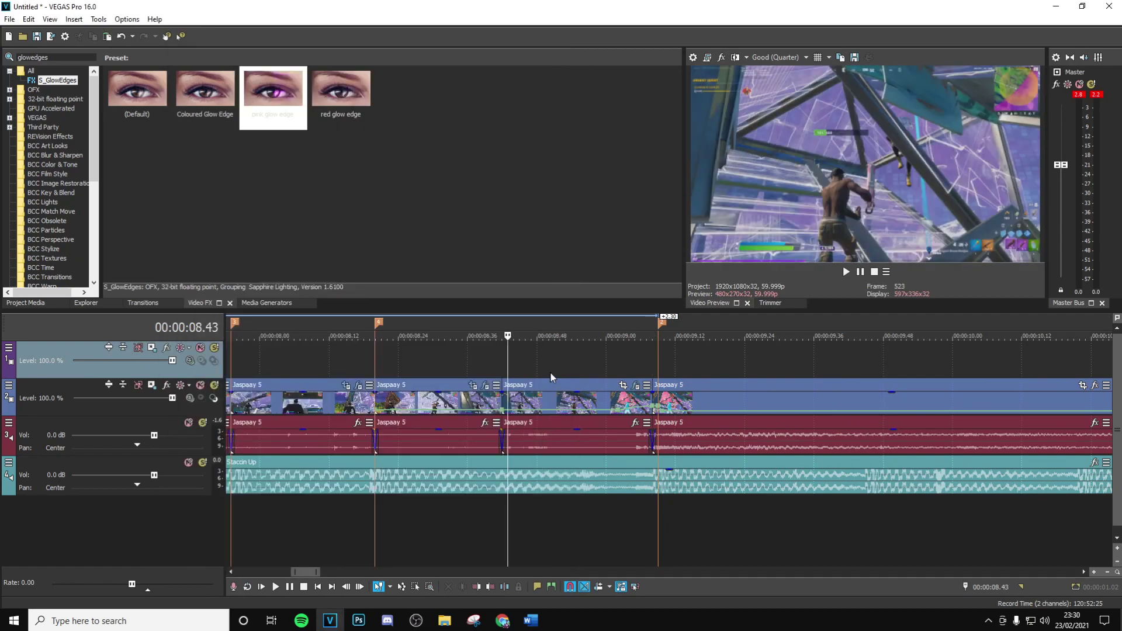
key(Right)
key(Right)
key(Right)
key(Right)
key(Right)
key(Right)
key(Right)
key(Right)
key(Right)
key(Right)
key(Right)
key(Right)
key(Right)
key(Right)
key(Right)
key(Right)
key(Right)
key(Right)
key(Right)
key(Right)
key(Right)
key(Right)
key(Right)
key(Right)
key(Right)
key(Right)
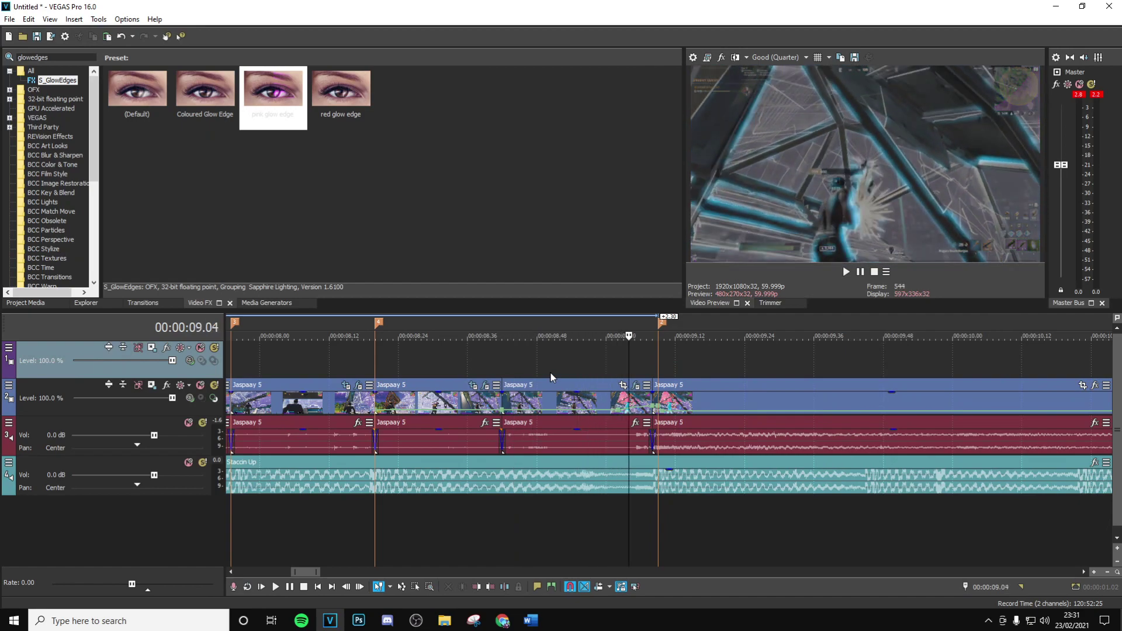
key(Right)
key(Right)
key(Right)
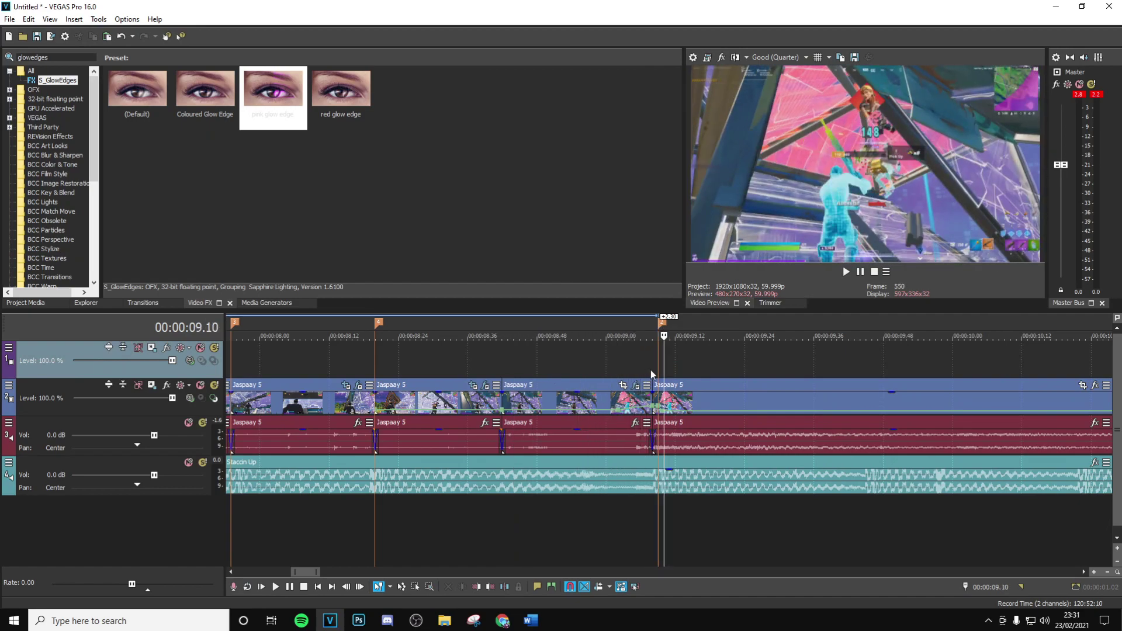
click(650, 371)
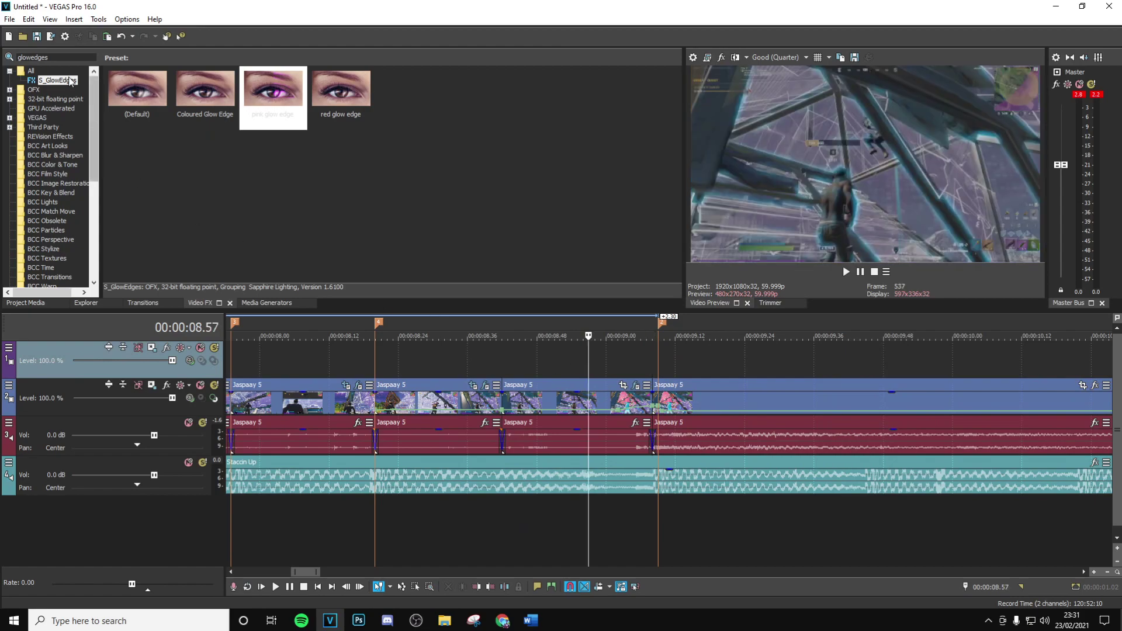
Step: Search the video effects for "pinch" and apply the Pinch/Punch "Medium Pinch" preset to the clip just before marker 2
drag(63, 57, 2, 57)
text(pinch)
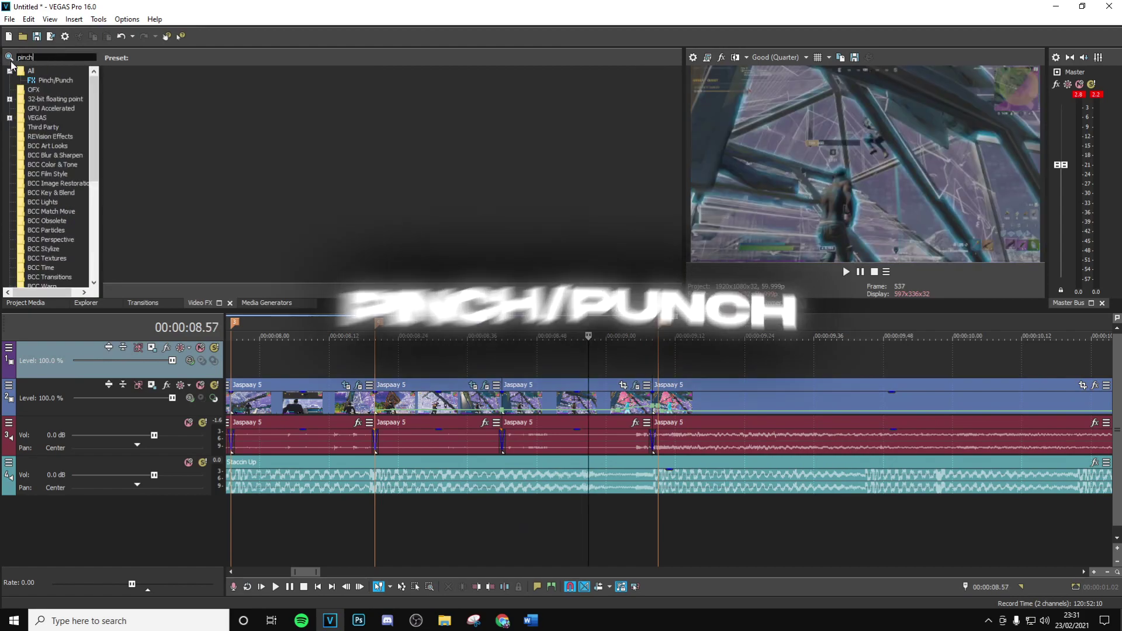
click(58, 82)
drag(342, 86, 621, 403)
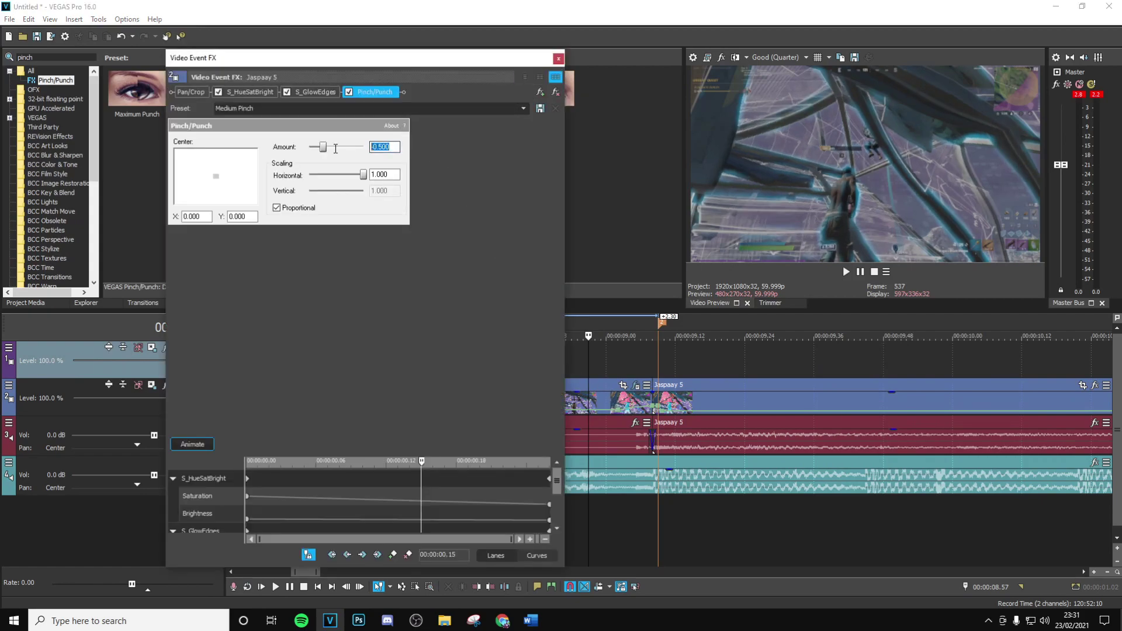
Step: Animate Pinch/Punch with an Amount of 0 and move its first keyframe to 00:00:00.18
drag(316, 151, 324, 151)
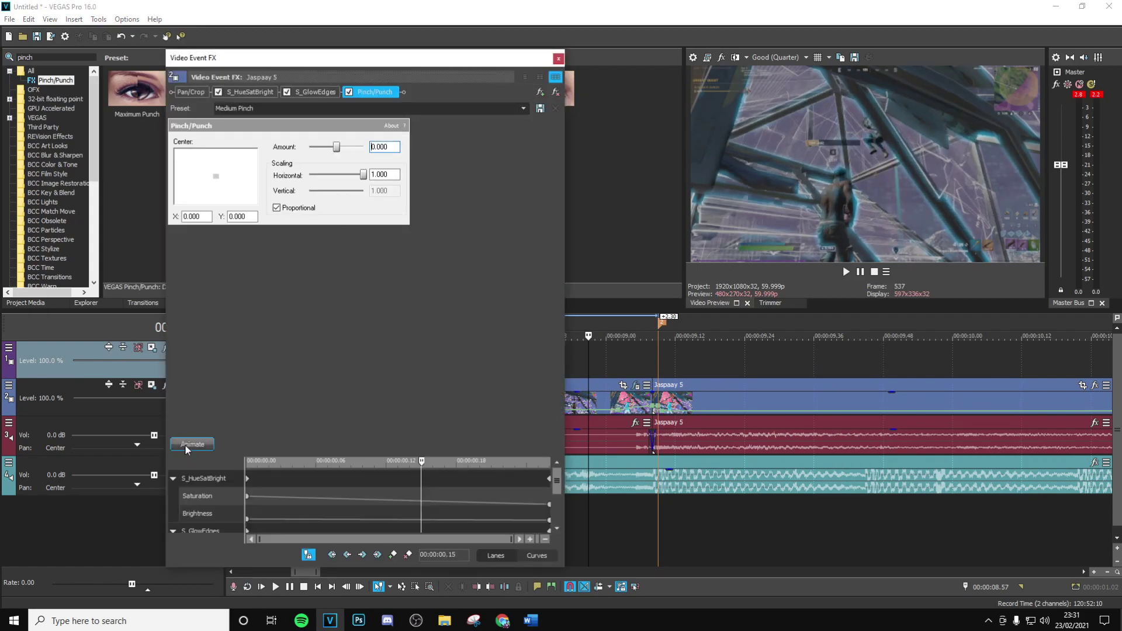
drag(556, 484, 541, 534)
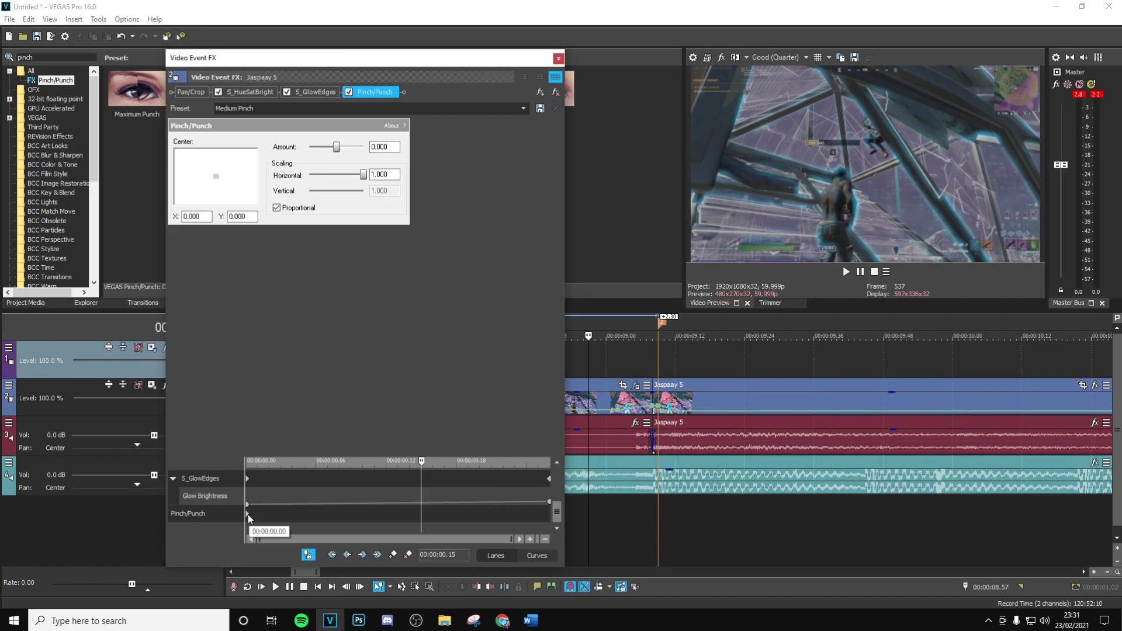
drag(422, 464, 634, 465)
key(Left)
key(Left)
key(Left)
key(Left)
key(Left)
key(Left)
key(Left)
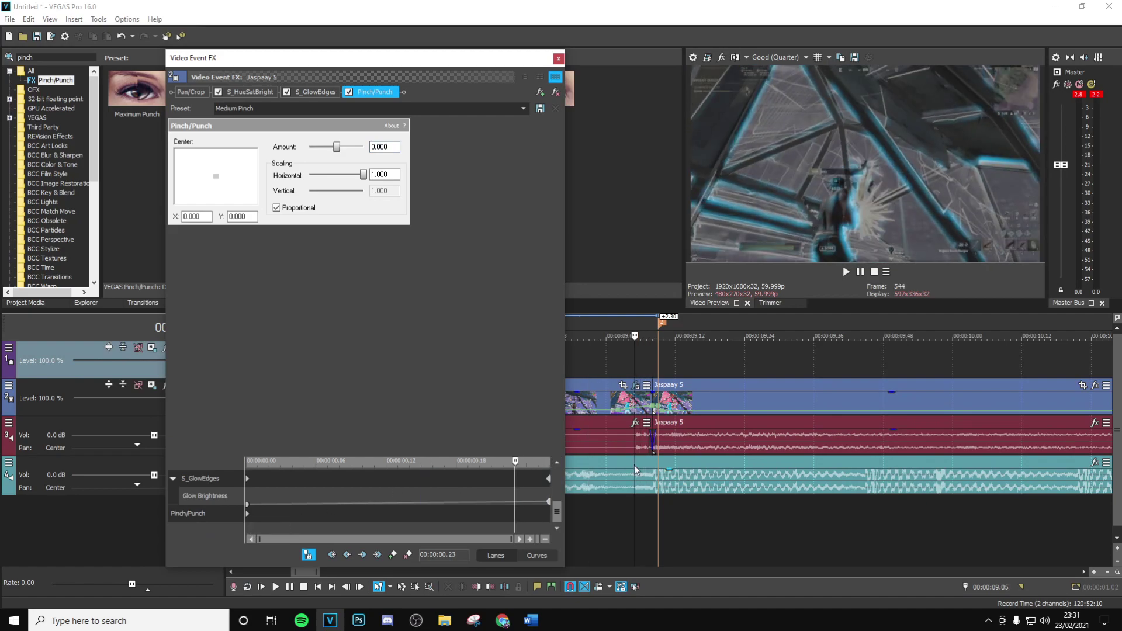
drag(249, 515, 458, 528)
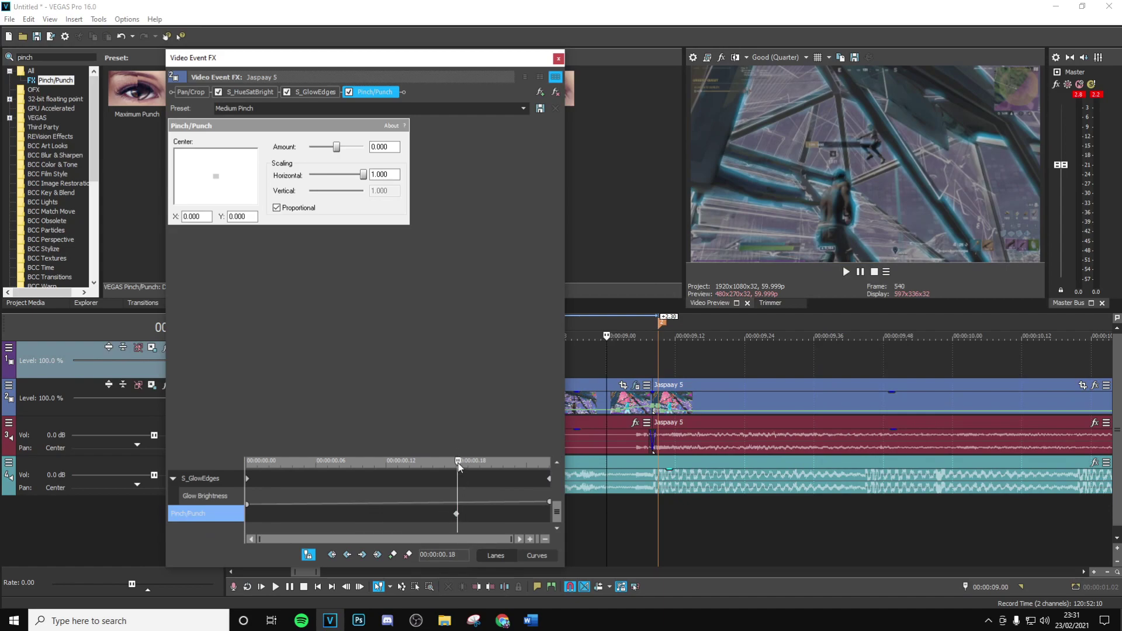
Step: Keyframe the Pinch/Punch Amount at -0.7 at 00:00:00.26 and close the effect settings
drag(458, 463, 551, 466)
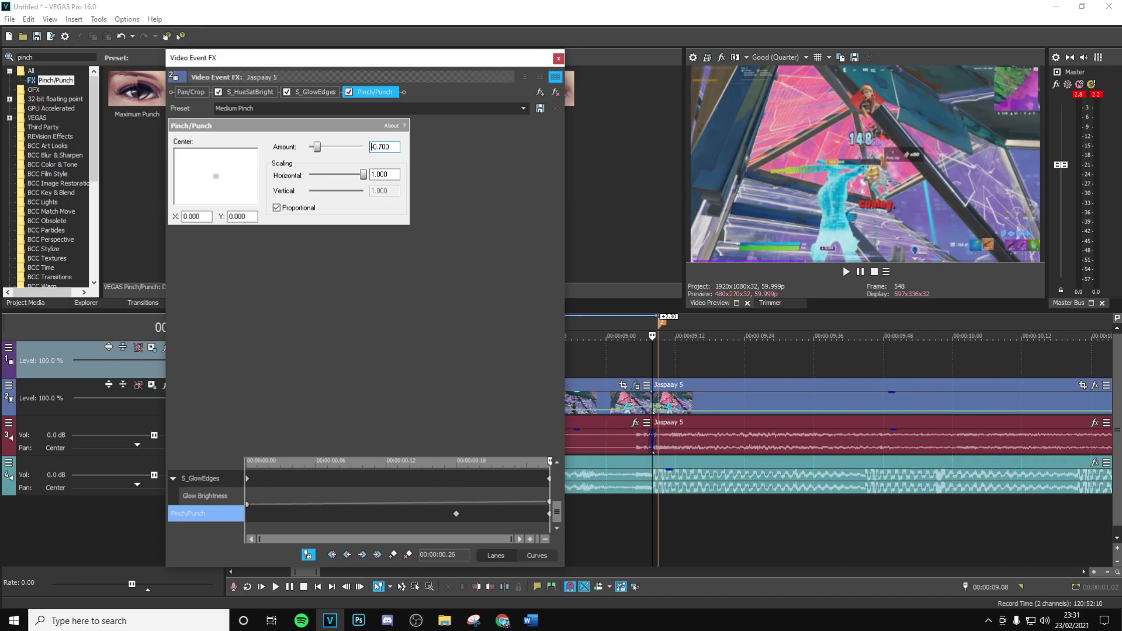
click(482, 495)
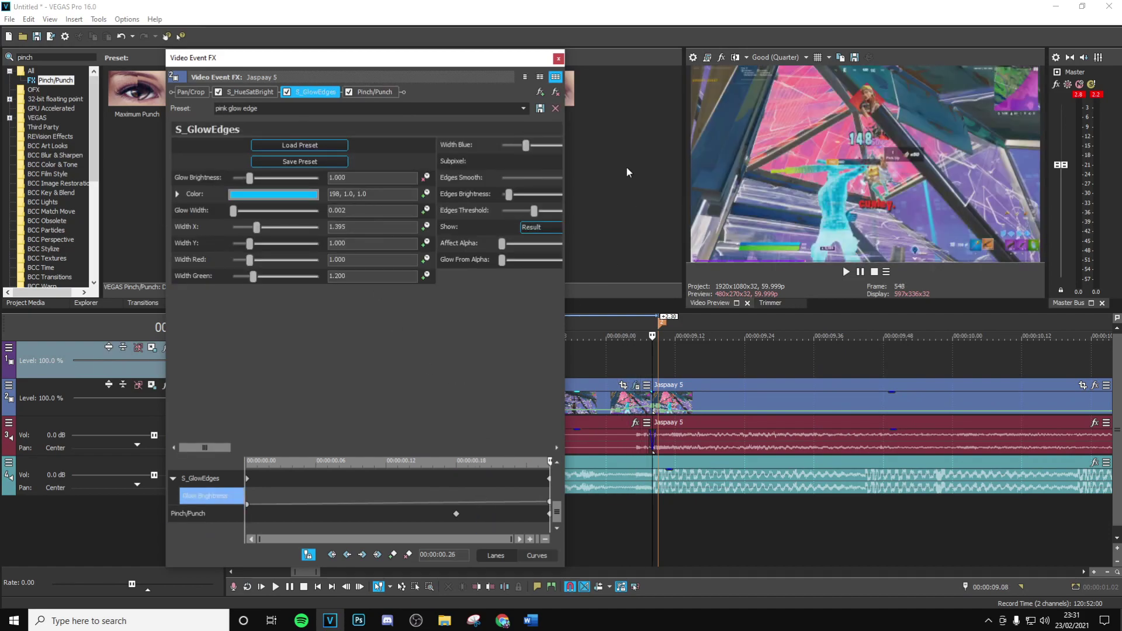
click(558, 58)
Step: Split the Staccin Up song at 00:00:08.42 and 00:00:09.08 to isolate the section under the build-up clip
click(507, 362)
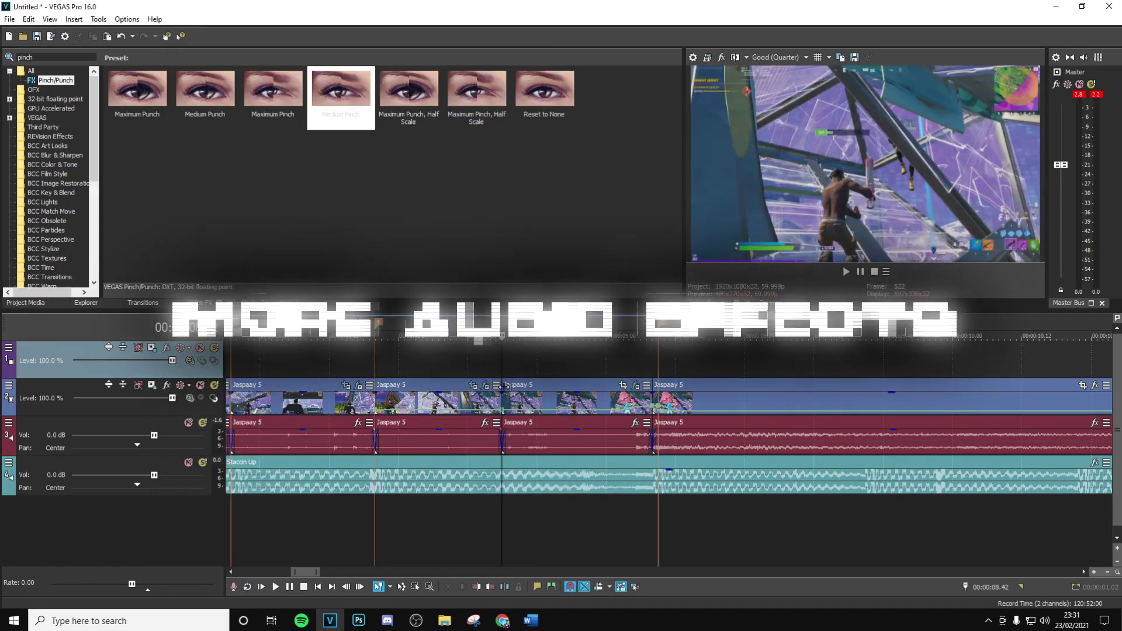
right_click(526, 484)
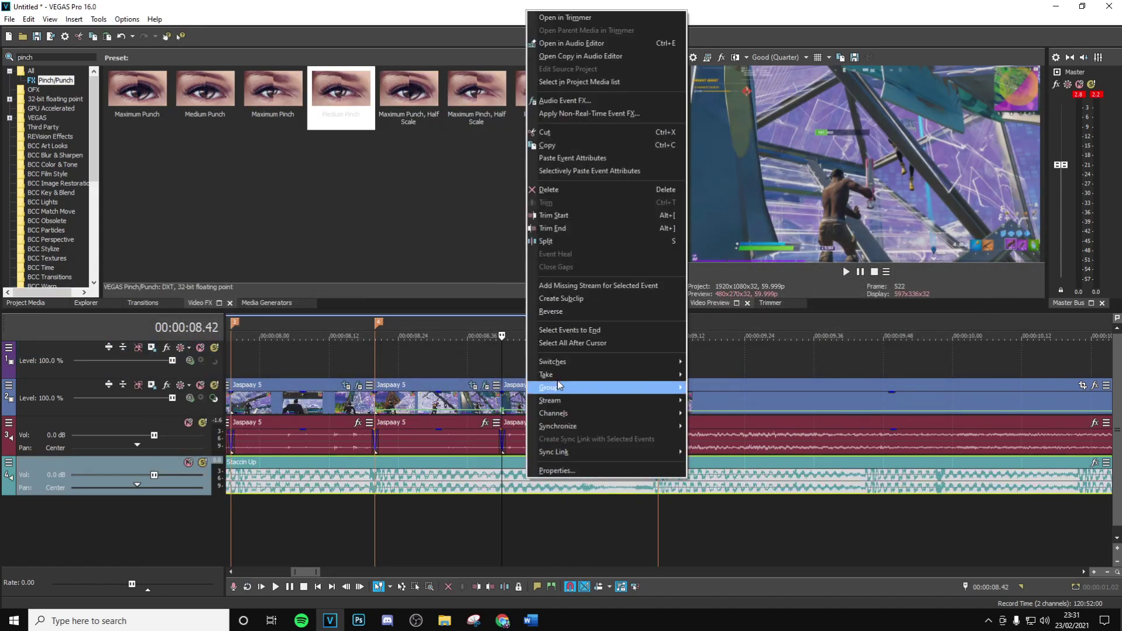
click(576, 240)
click(654, 483)
right_click(689, 482)
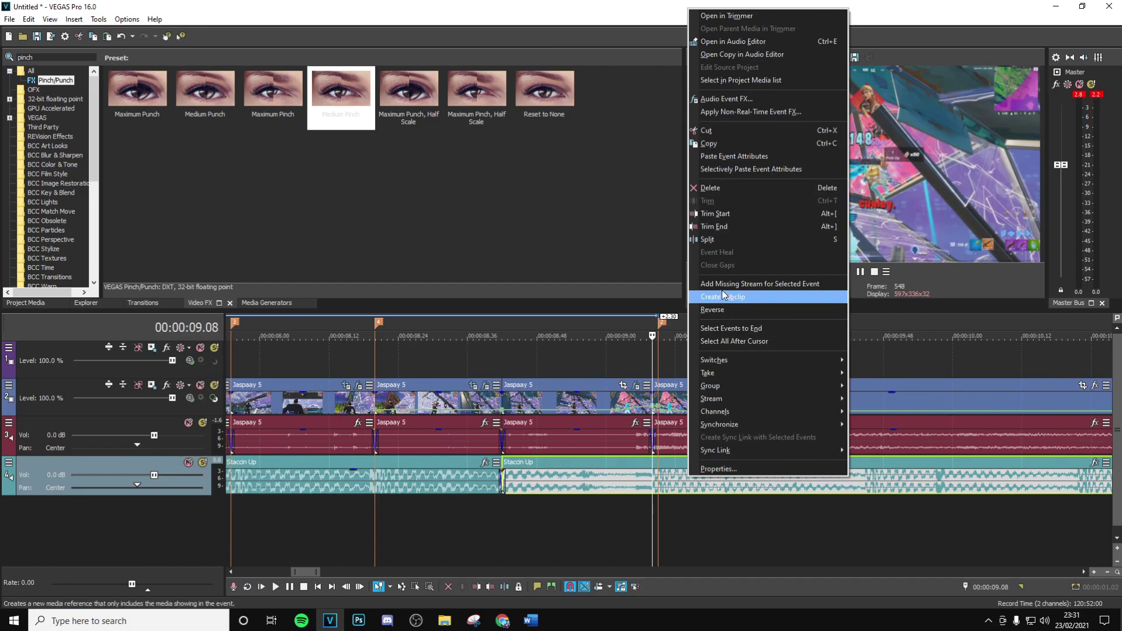
click(711, 240)
Step: Add the Resonant Filter audio effect with the "Muffler" preset to the isolated song section and close its settings
click(610, 476)
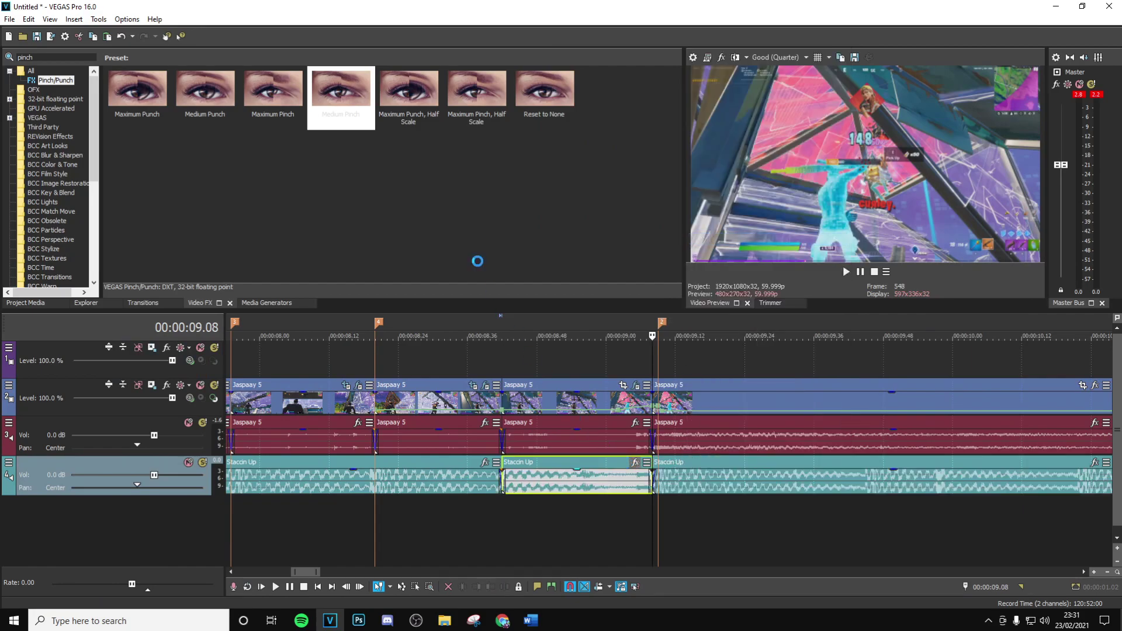
click(436, 274)
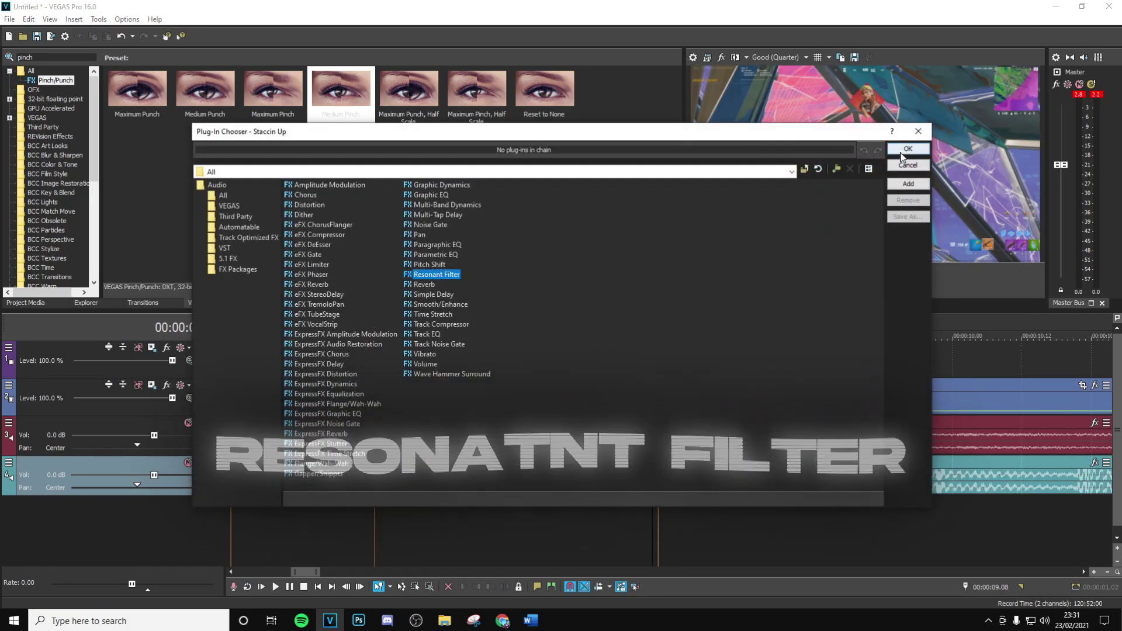
click(908, 149)
click(239, 123)
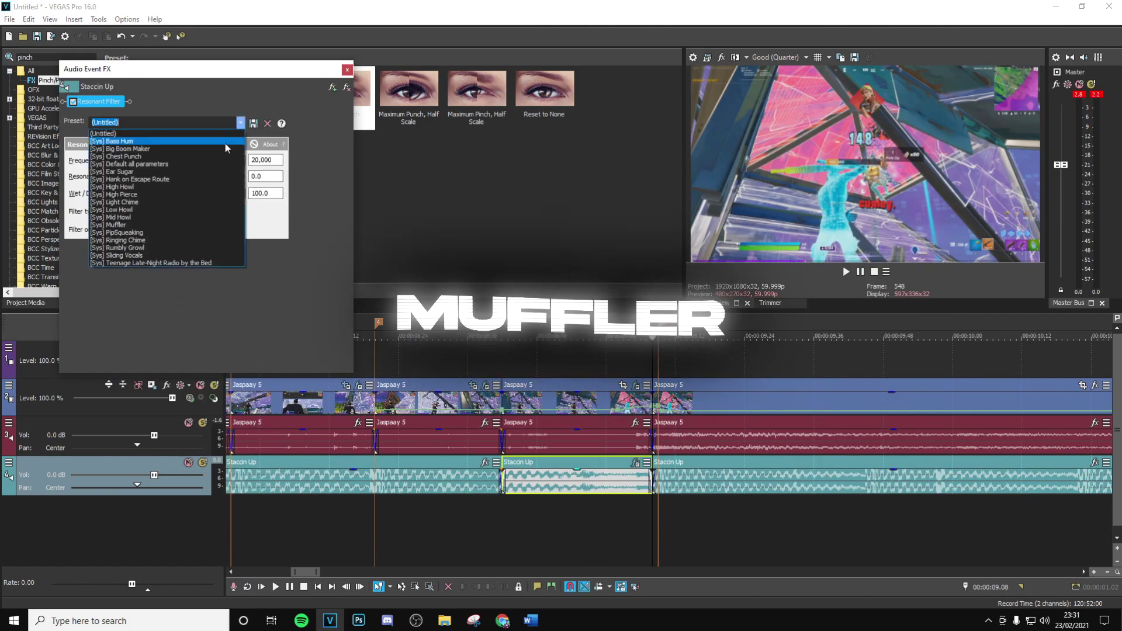
click(149, 220)
click(346, 70)
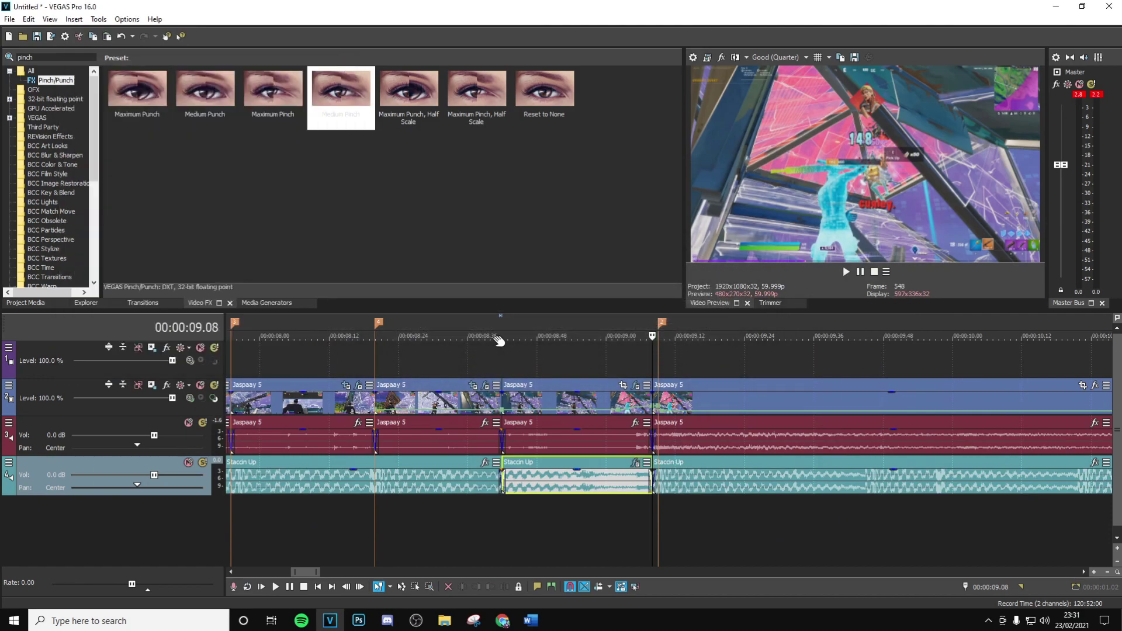
Step: Crossfade the preceding song part into the muffled section over about 5 frames and play back the build-up
click(500, 341)
scroll(646, 504, up, 3)
drag(680, 481, 698, 485)
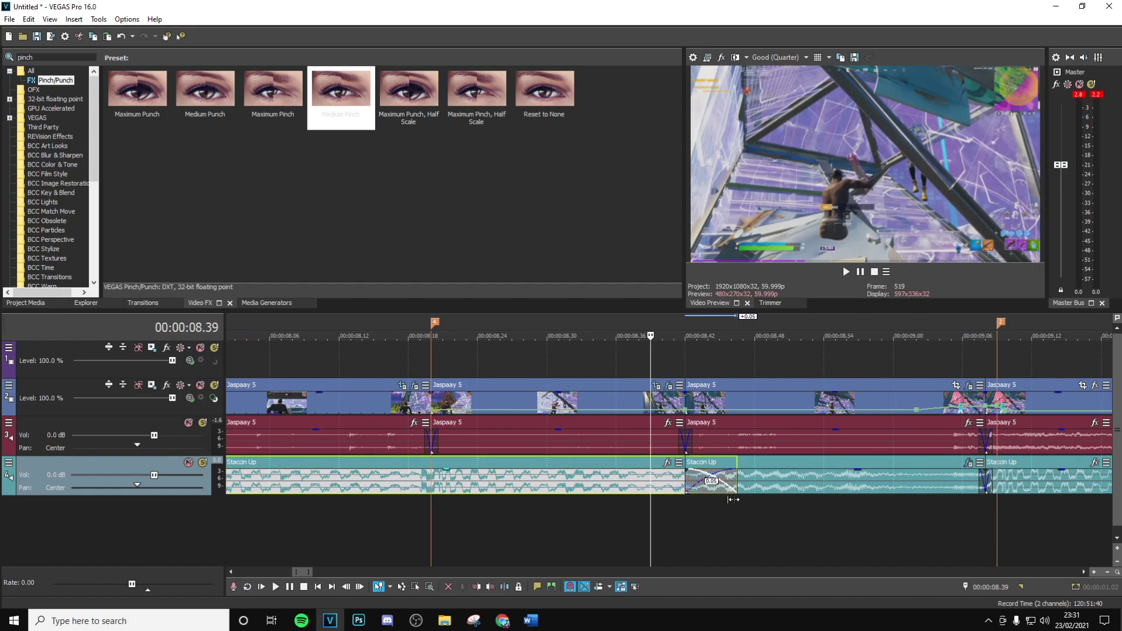
click(674, 366)
key(space)
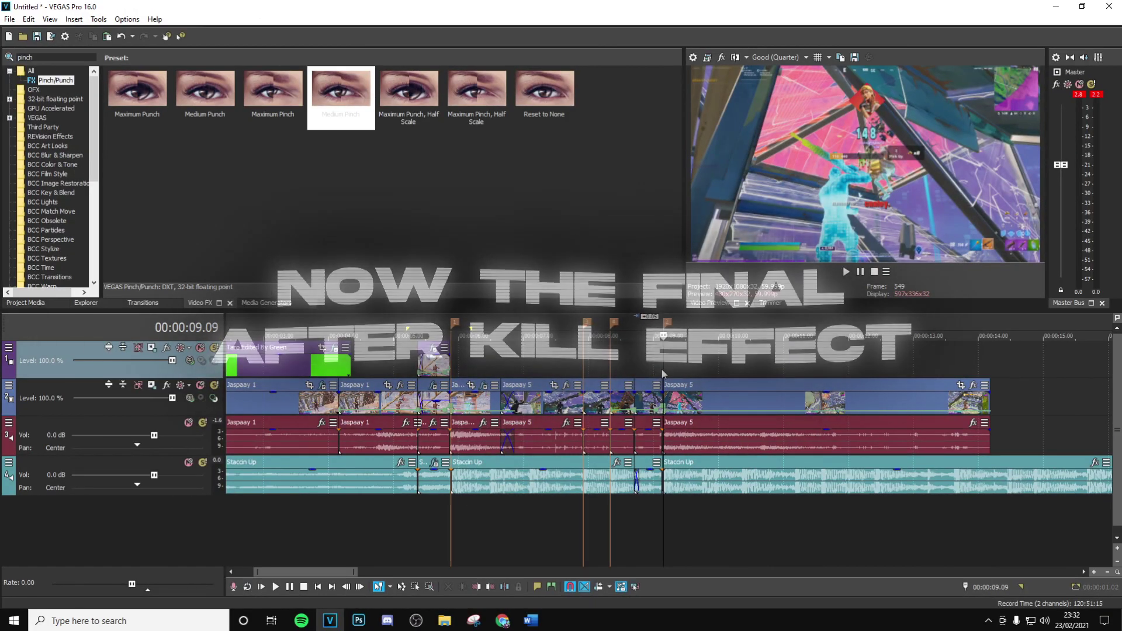
Step: Apply the "!taropinkimpact" effect package from Taro's Presets to the gameplay clip following the kill
click(971, 387)
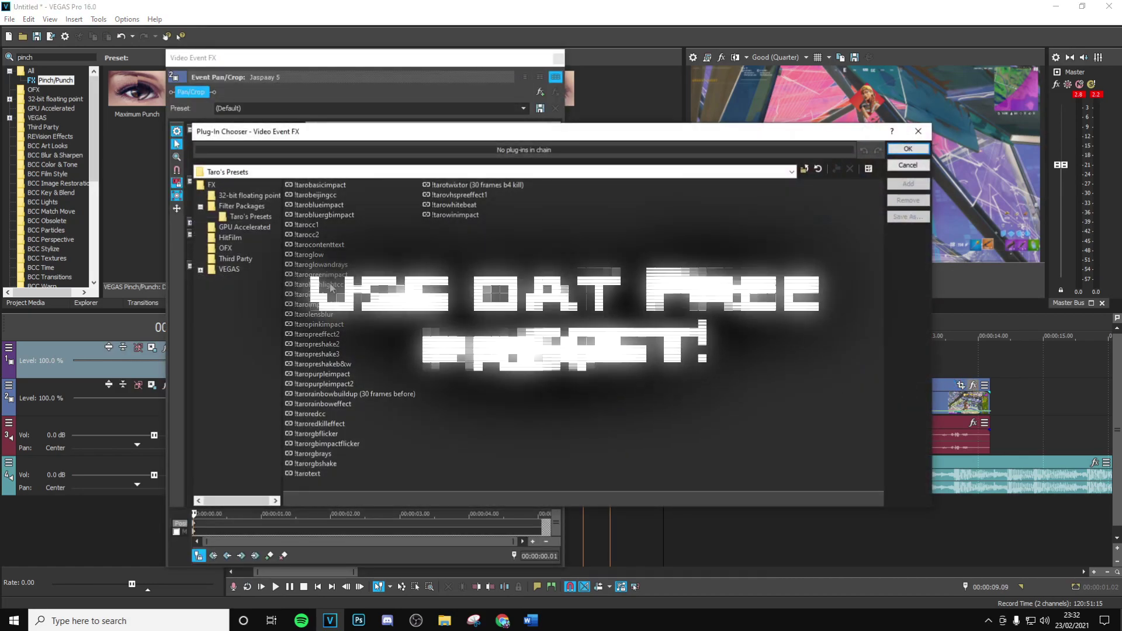
click(329, 323)
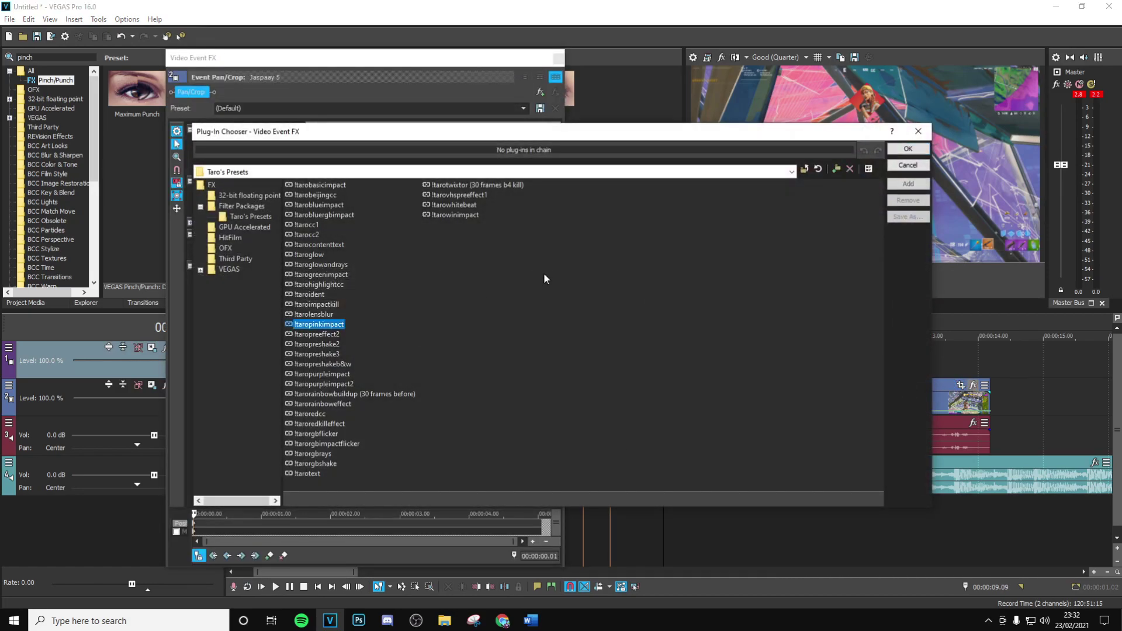
click(905, 150)
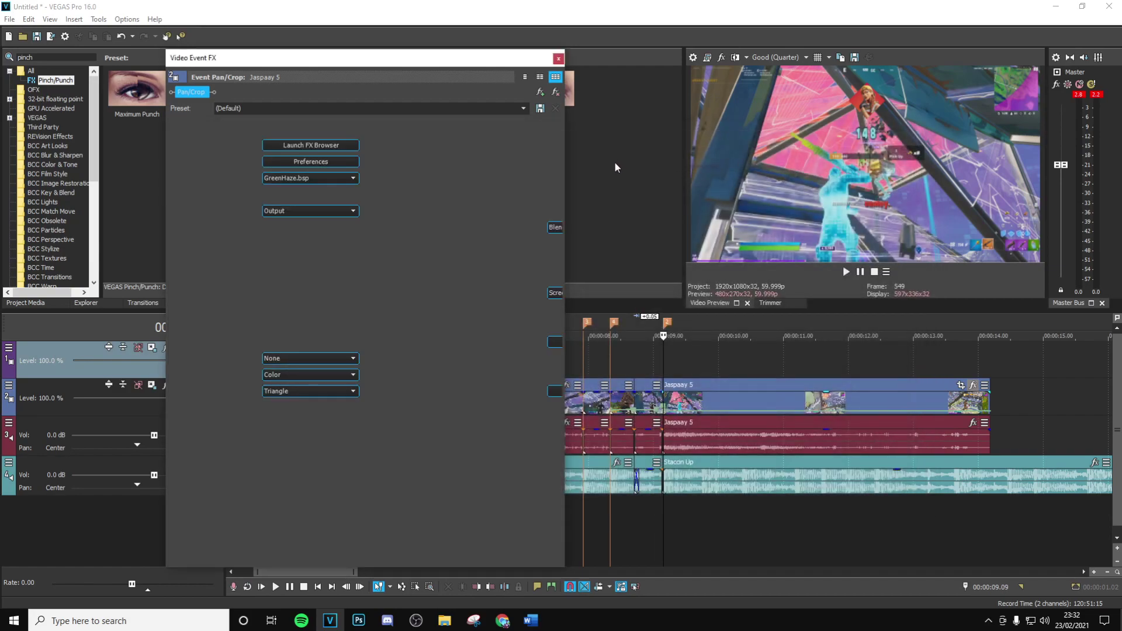
Step: Set the BCC Film Glow color to blue with HSV 211, 1.0, 1.0, close the effect settings, and play the result
click(259, 245)
drag(323, 297, 322, 321)
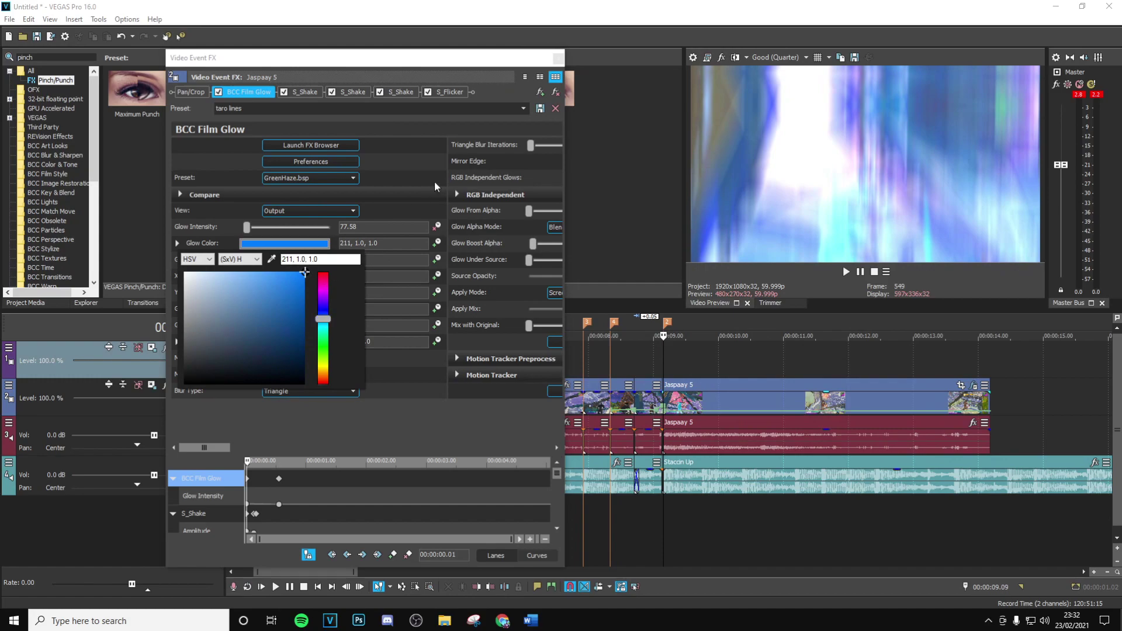
click(559, 59)
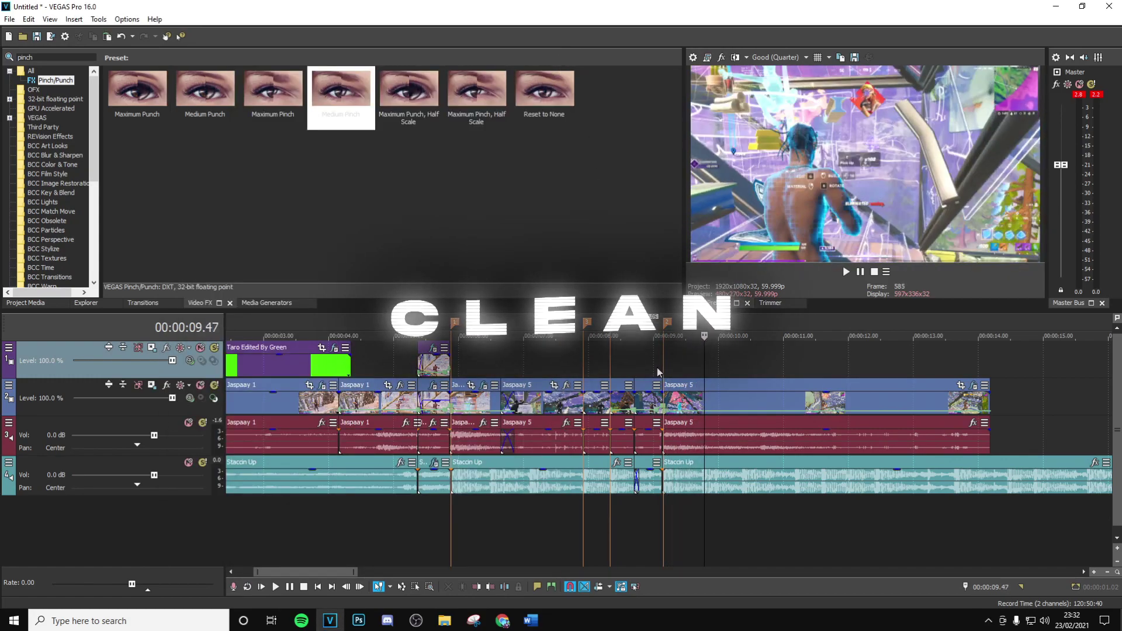
key(space)
Step: Trim the end of the last gameplay clip back to about 00:00:10.21 and return to an earlier part of the edit
drag(989, 409, 742, 414)
click(765, 520)
scroll(725, 523, down, 3)
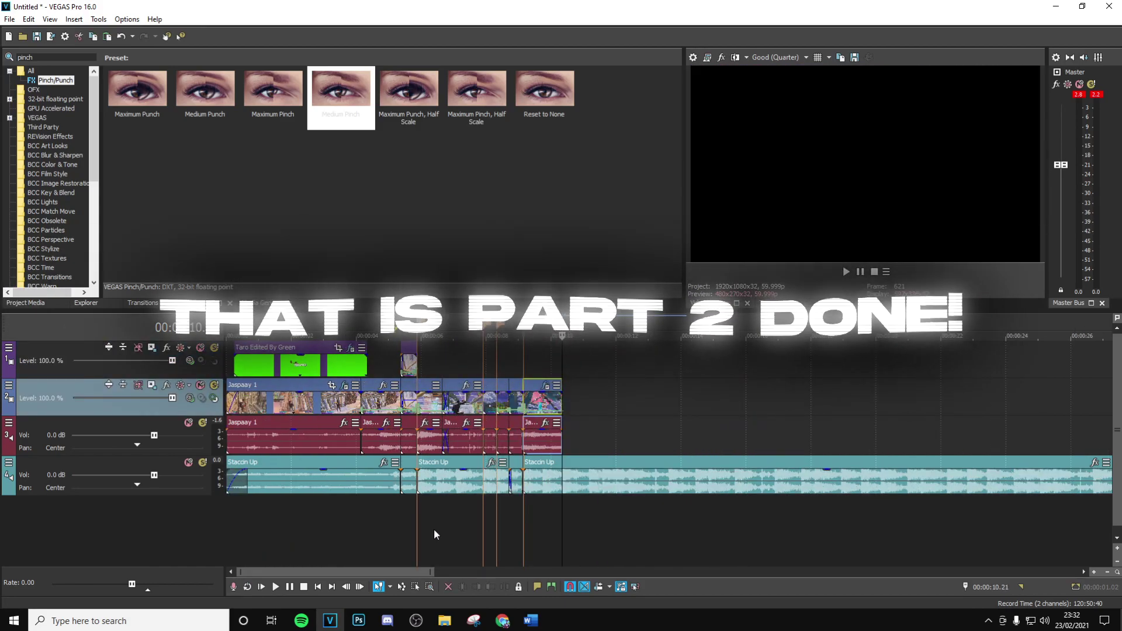
click(400, 528)
scroll(403, 529, up, 3)
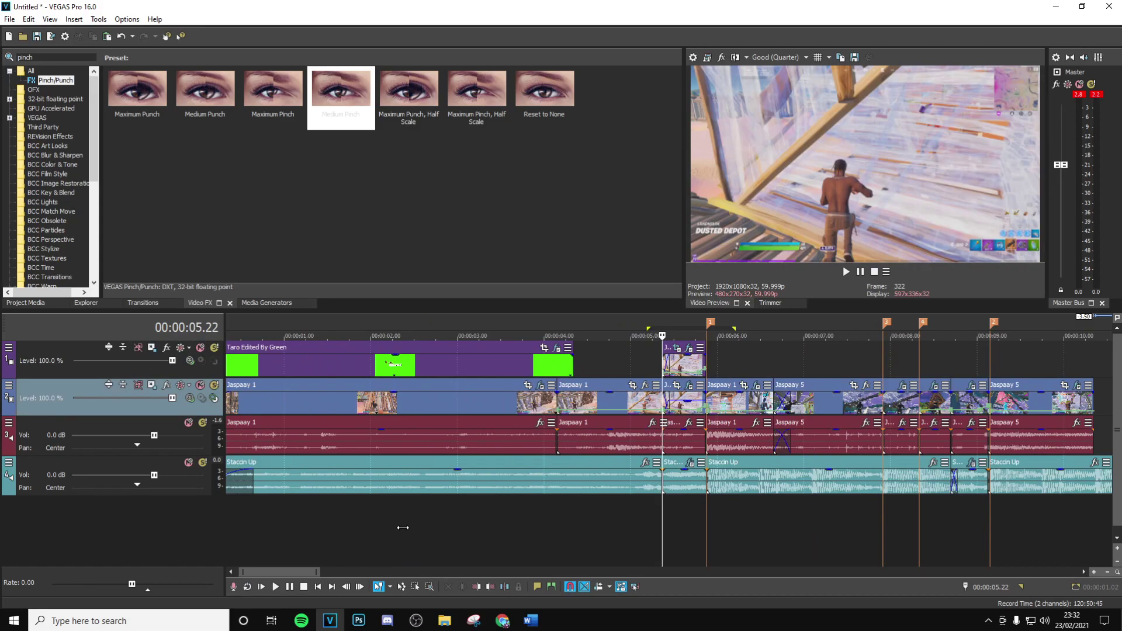